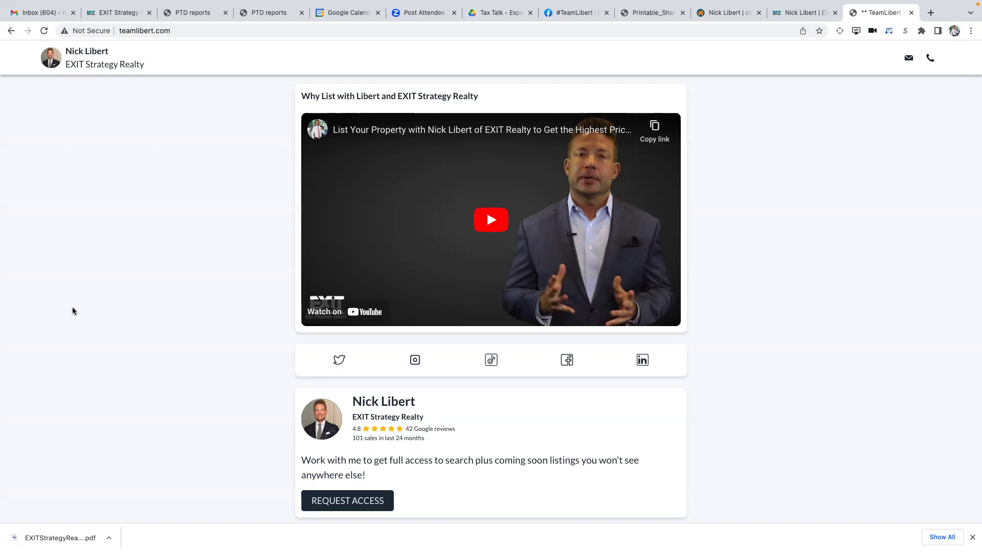
- Browse the nicklibert.com home page and About Nick section, then return to the teamlibert.com profile
mouse_move(217, 5)
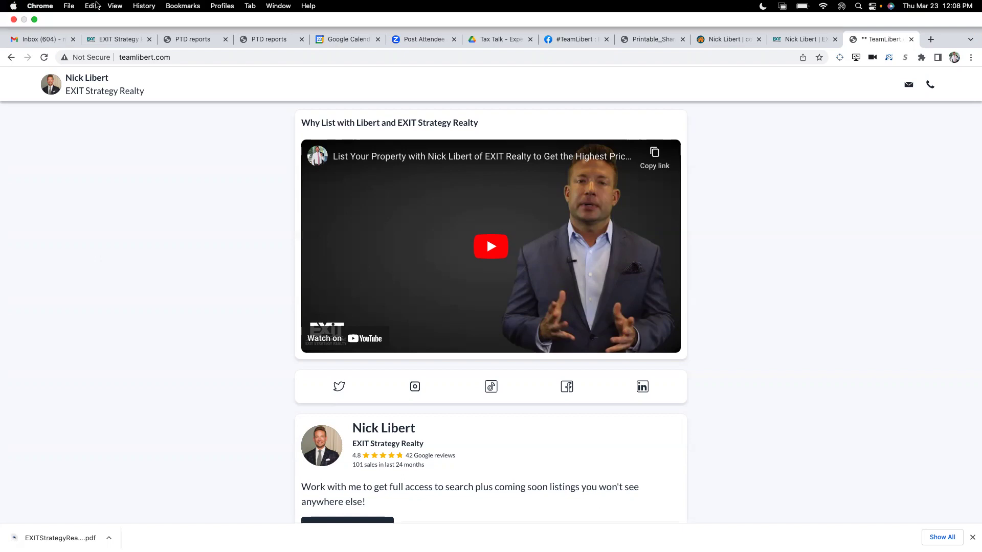
left_click(796, 40)
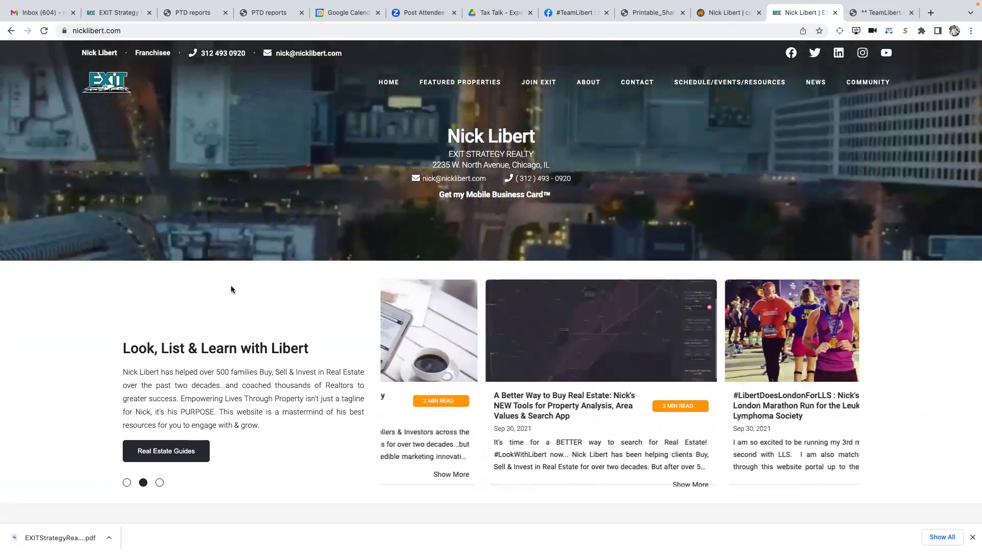
scroll(231, 290, "down", 8)
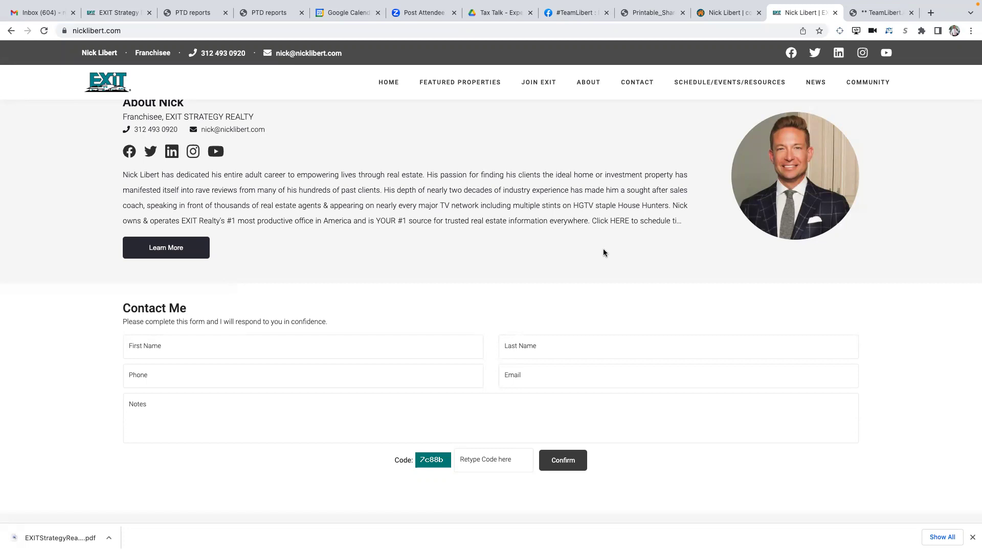
scroll(603, 253, "up", 10)
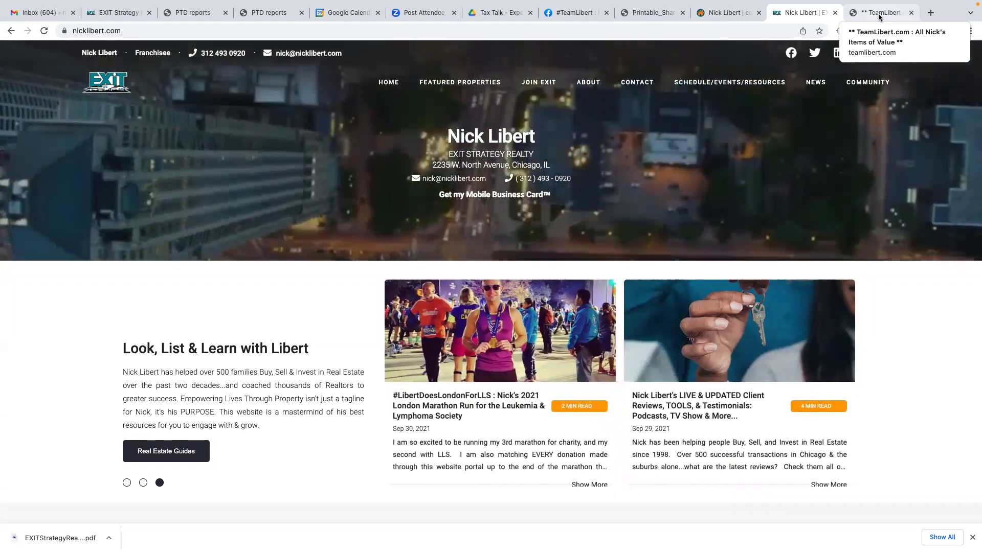
left_click(879, 16)
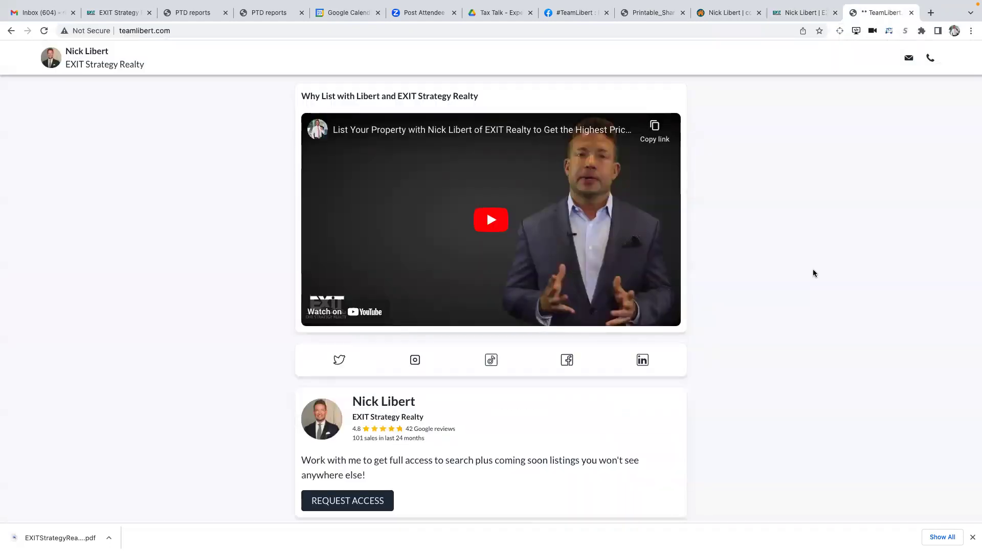
scroll(813, 273, "down", 5)
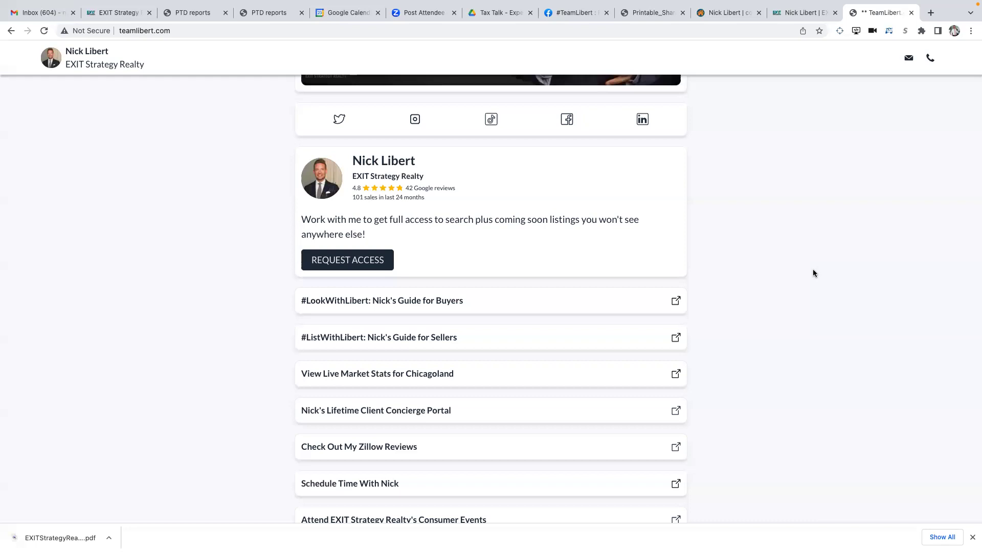
scroll(814, 273, "up", 5)
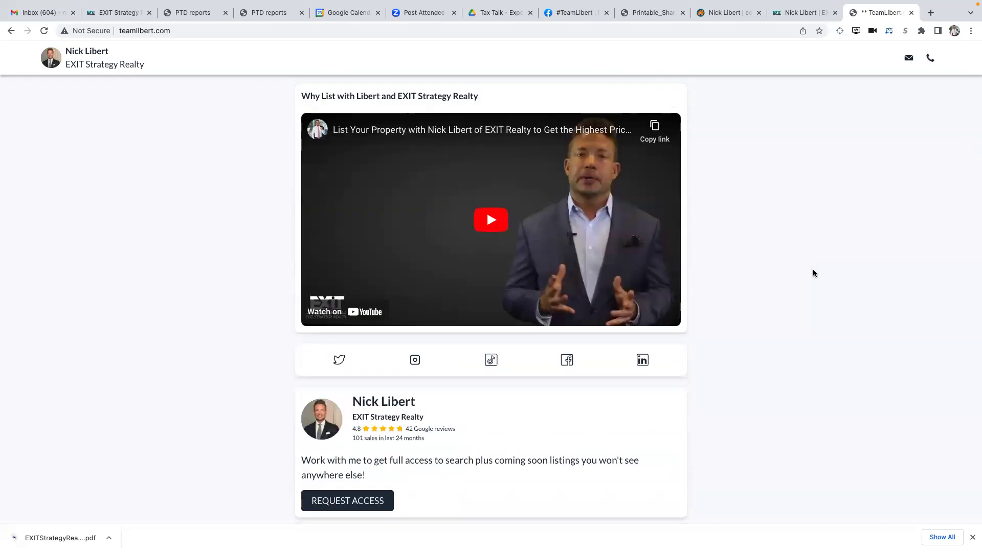
scroll(814, 273, "down", 8)
scroll(813, 273, "down", 2)
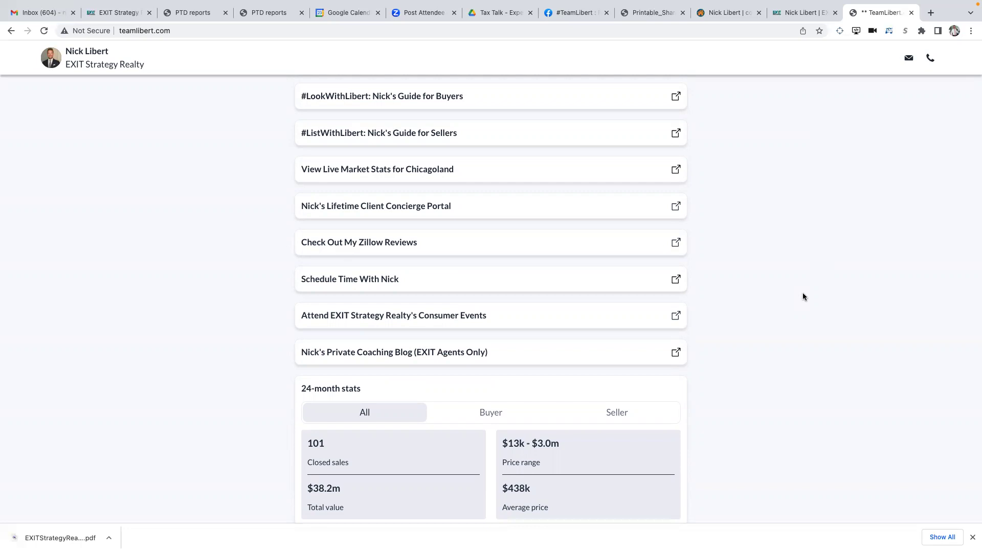
scroll(802, 294, "down", 3)
scroll(803, 296, "down", 9)
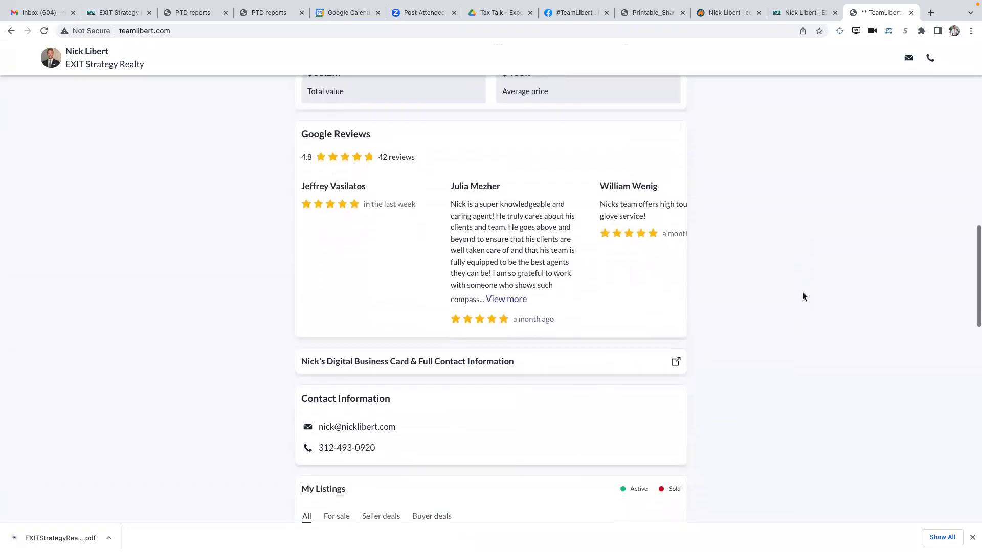
scroll(803, 297, "up", 4)
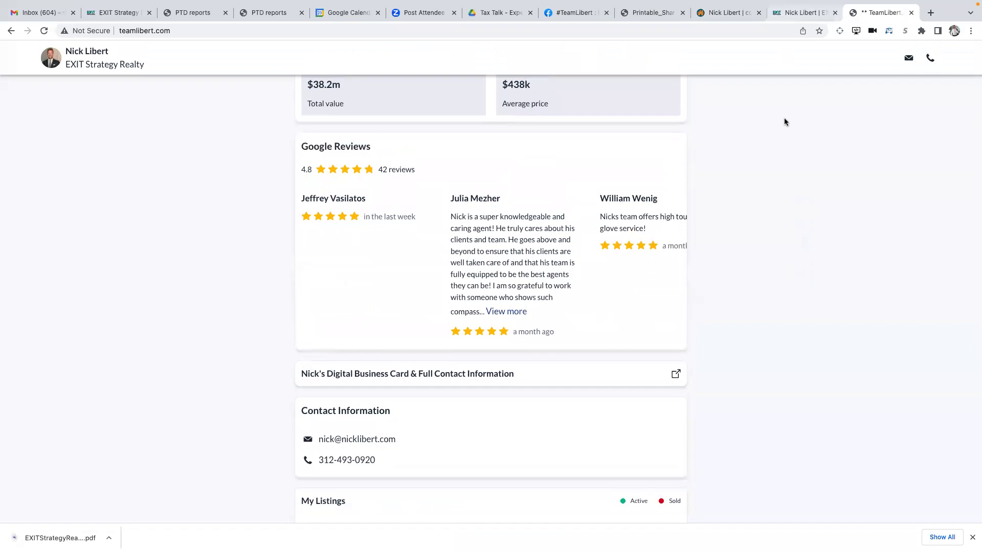
scroll(769, 242, "up", 7)
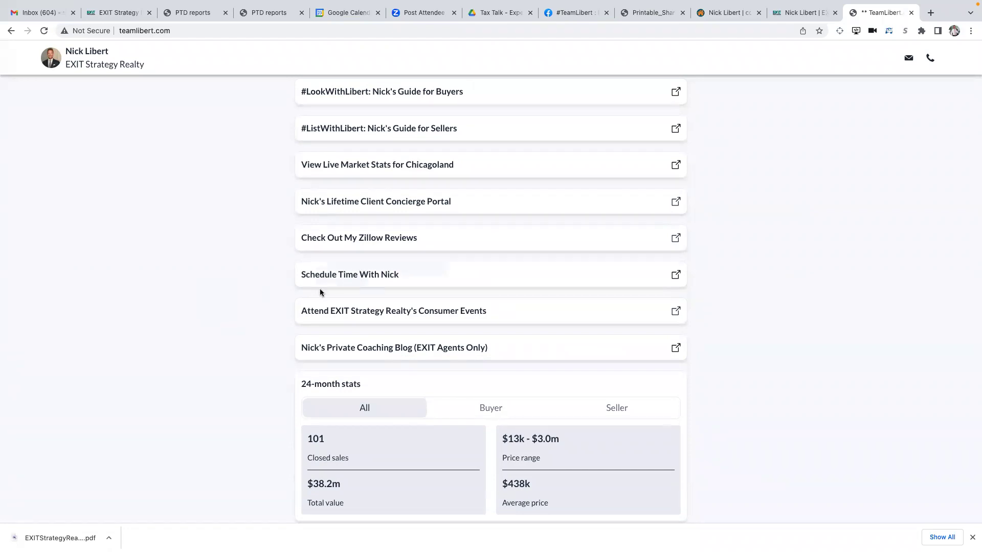
scroll(202, 306, "up", 2)
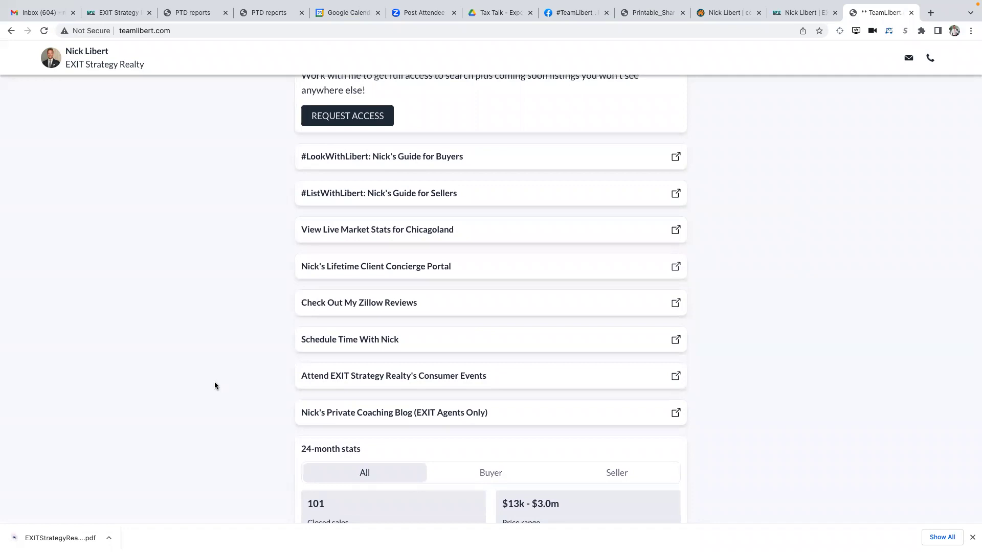
scroll(214, 382, "down", 10)
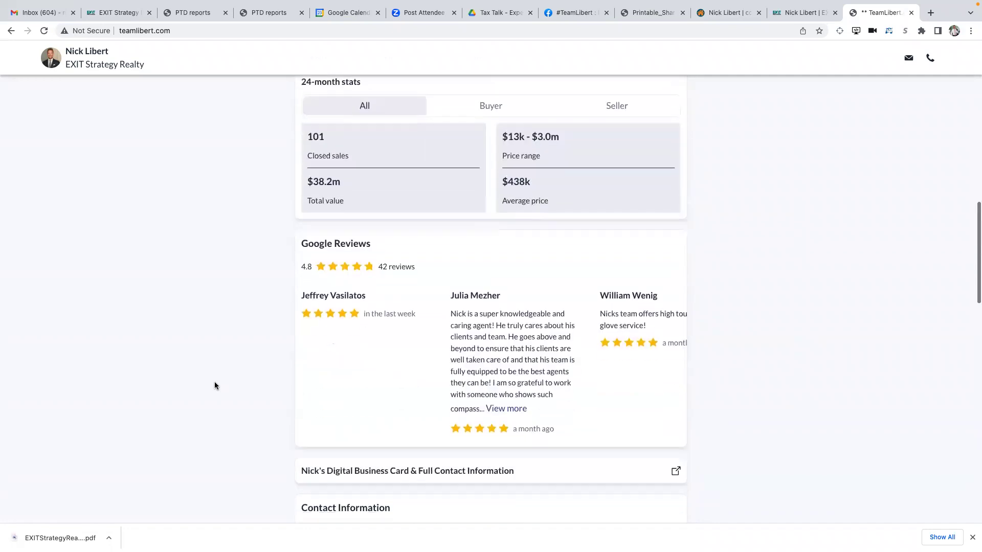
scroll(215, 387, "down", 10)
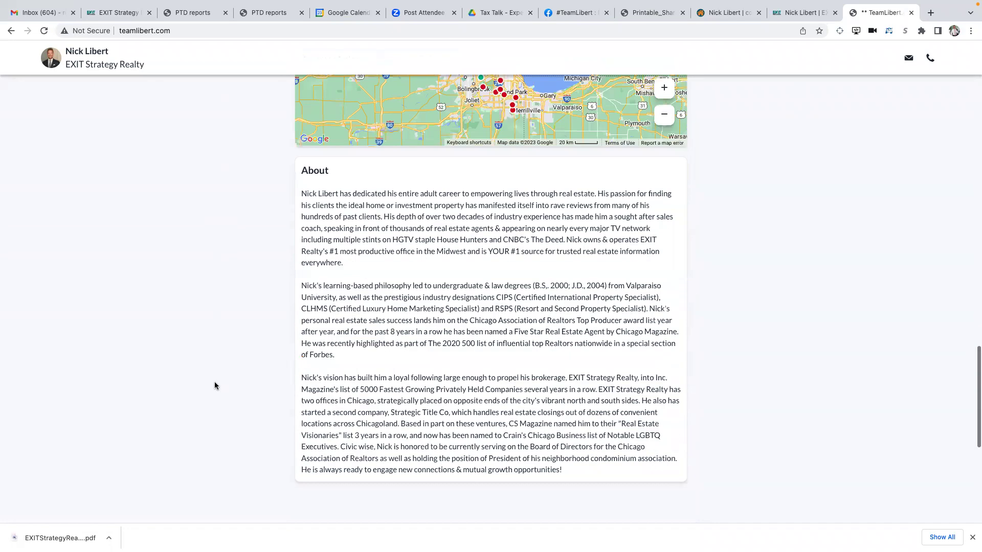
scroll(505, 283, "up", 1)
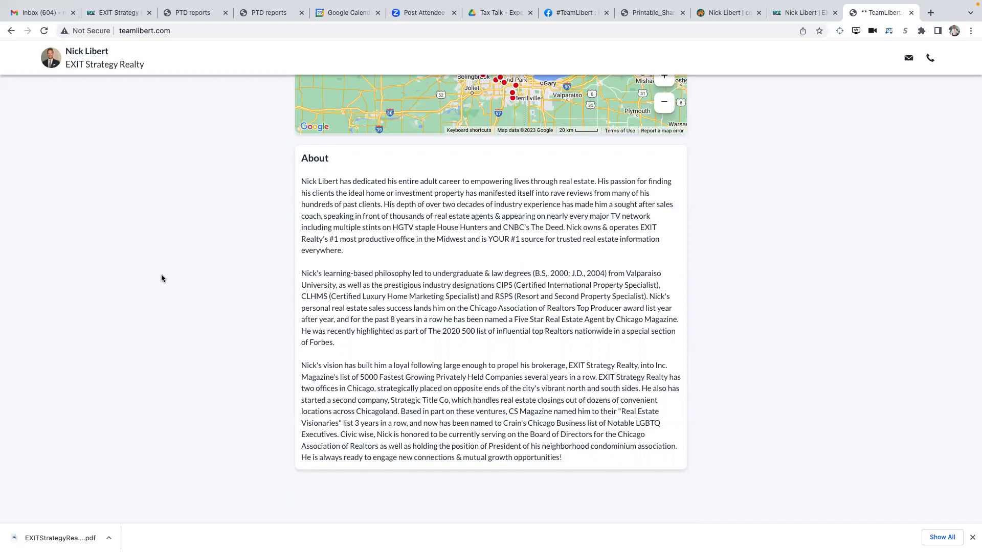
- View the nicklibert.com home page briefly, then return to the teamlibert.com profile tab
left_click(808, 13)
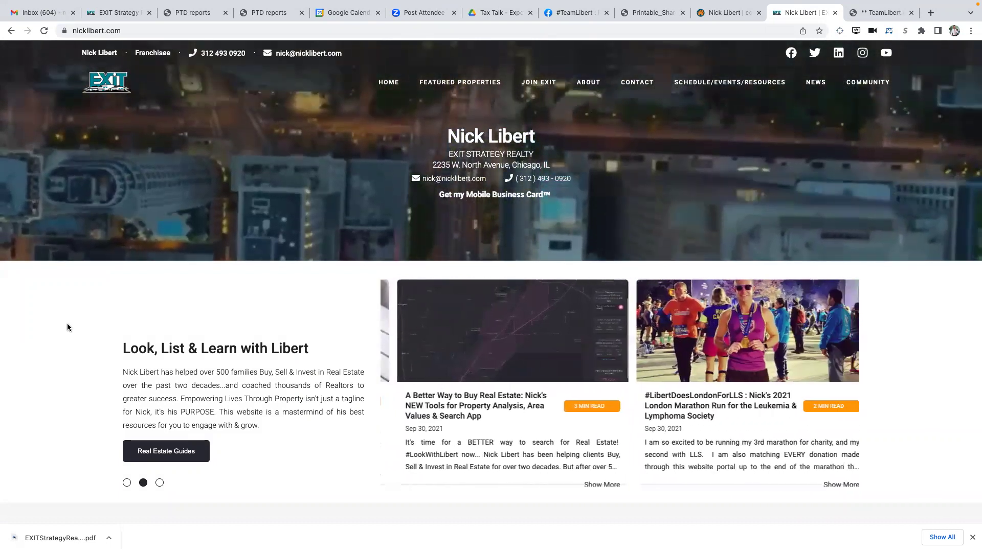
mouse_move(857, 2)
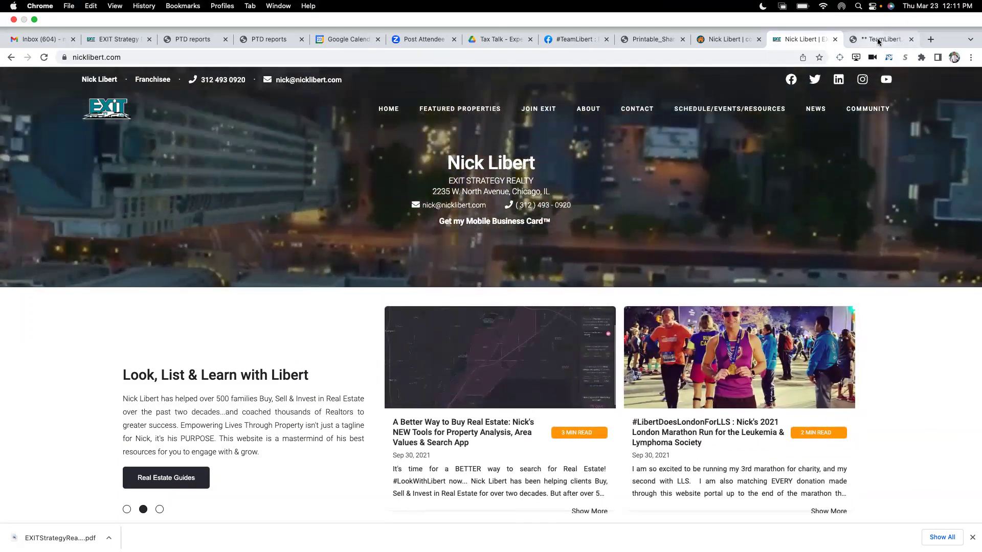
left_click(877, 38)
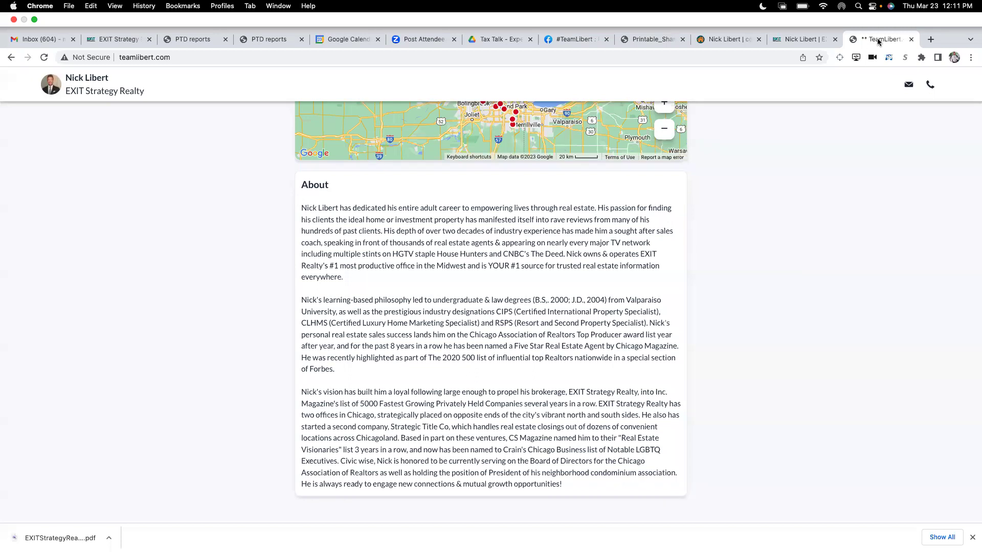
scroll(848, 224, "down", 5)
scroll(848, 224, "up", 5)
scroll(848, 223, "up", 10)
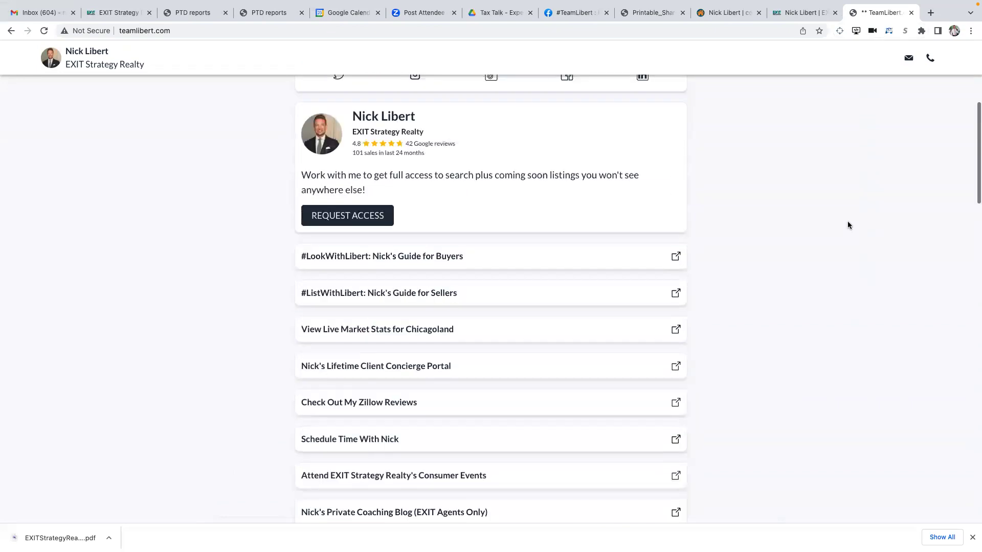
scroll(849, 222, "up", 5)
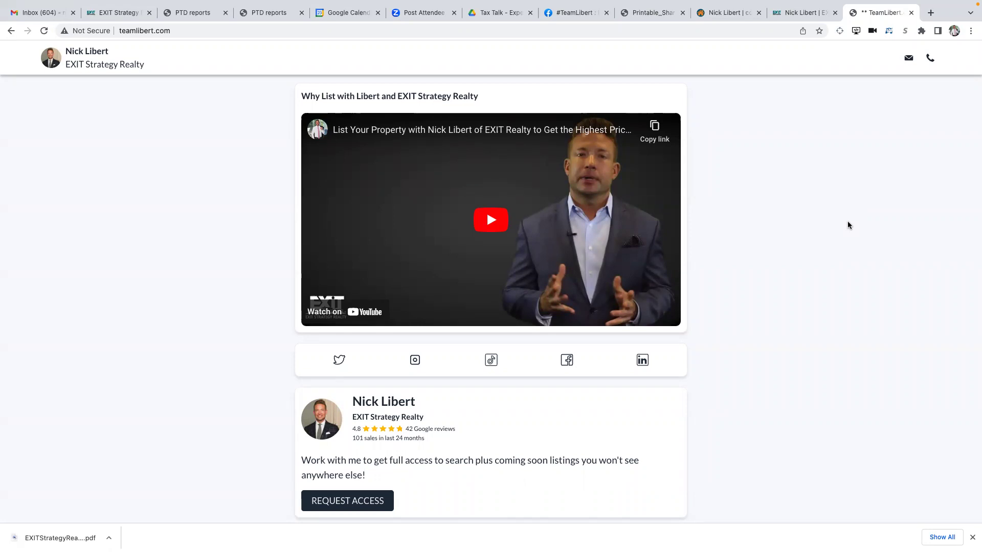
scroll(848, 225, "down", 5)
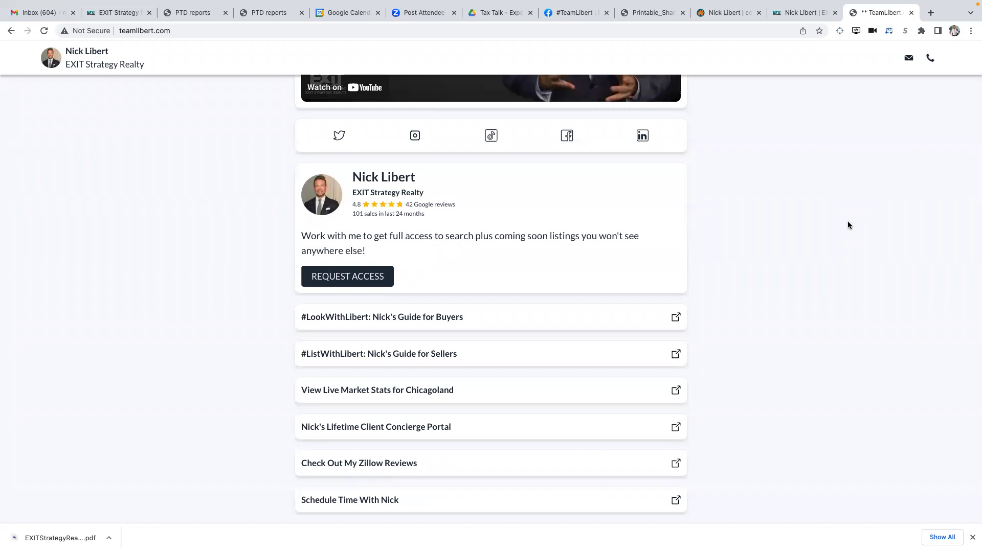
- Load zenlist.com in a new Chrome tab using the 'zen' address-bar suggestion
scroll(848, 224, "up", 4)
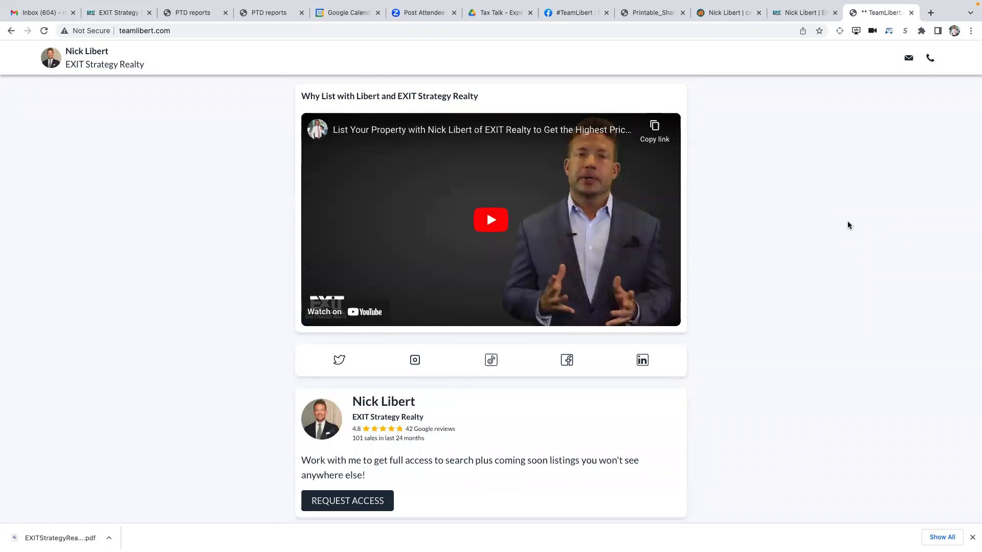
scroll(848, 224, "down", 6)
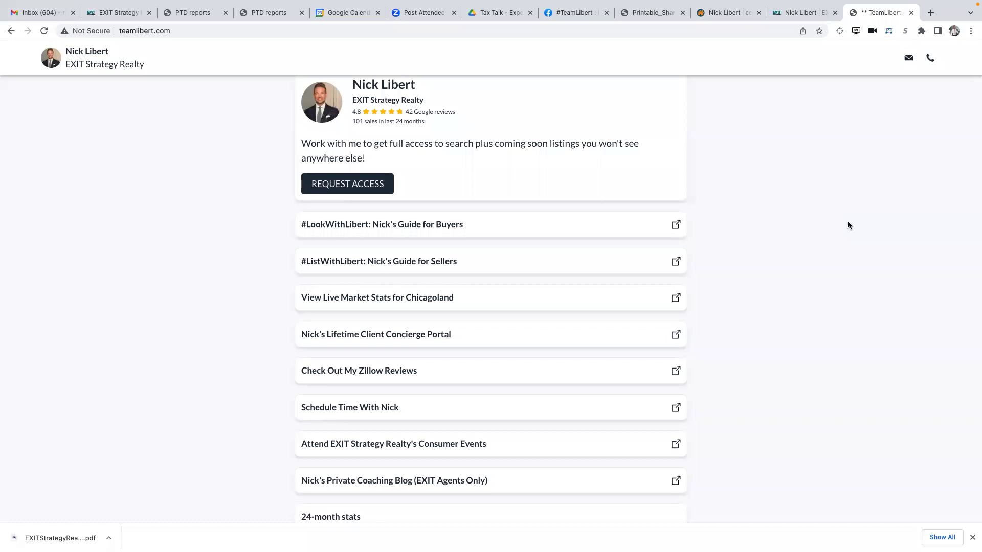
scroll(848, 225, "up", 6)
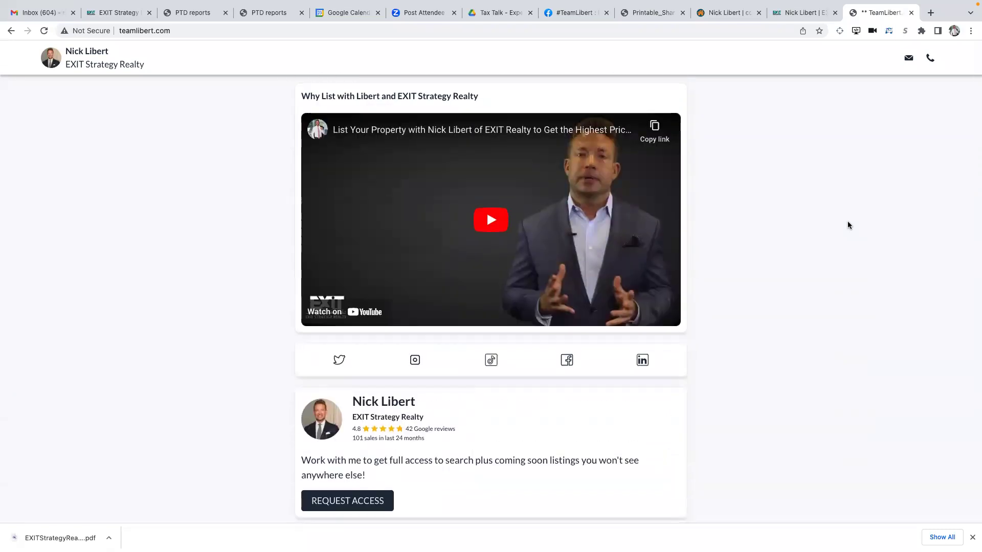
scroll(848, 225, "down", 5)
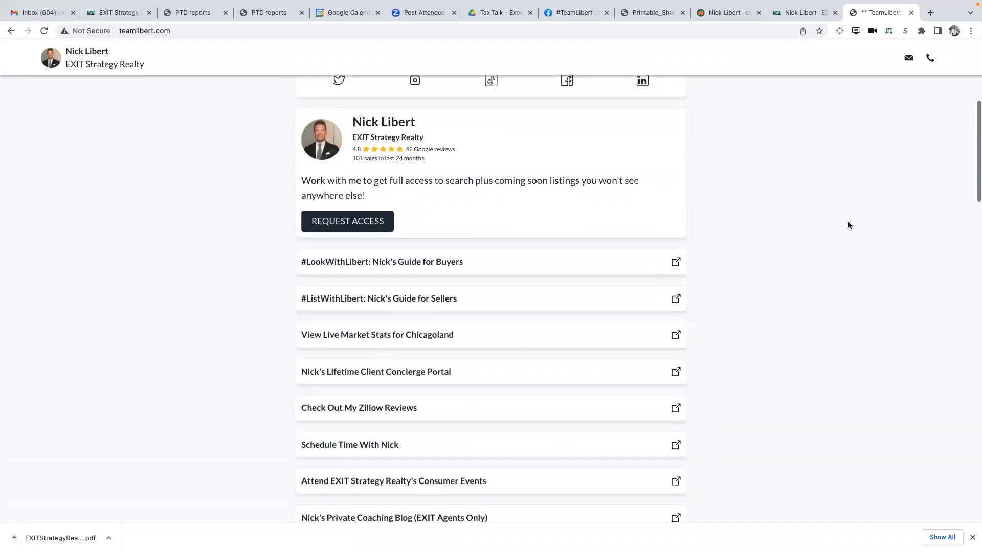
scroll(796, 336, "up", 4)
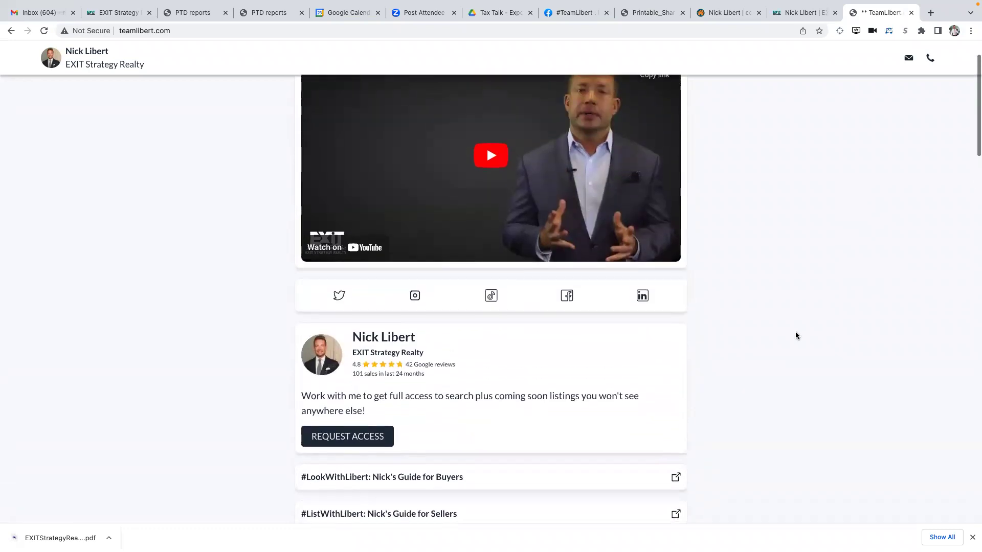
scroll(796, 336, "up", 1)
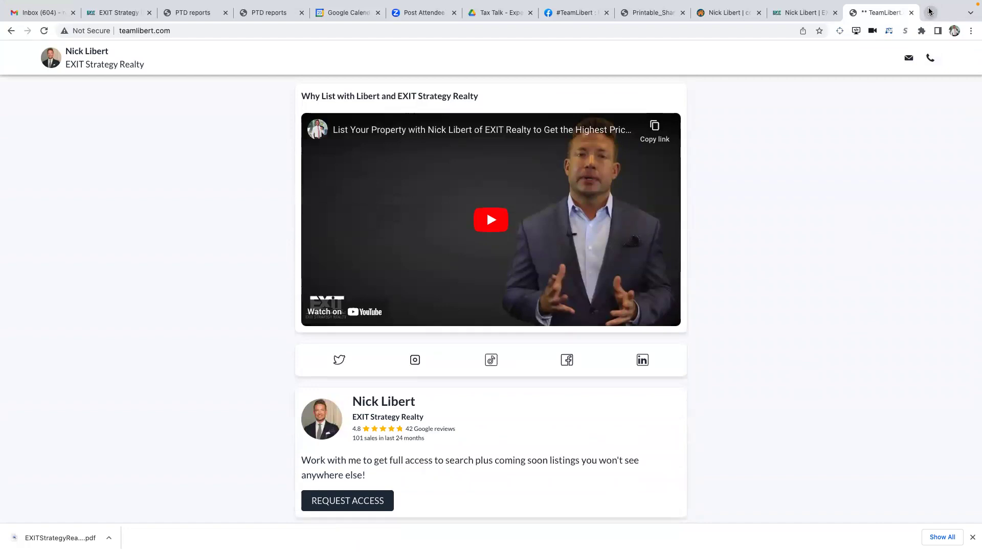
left_click(930, 11)
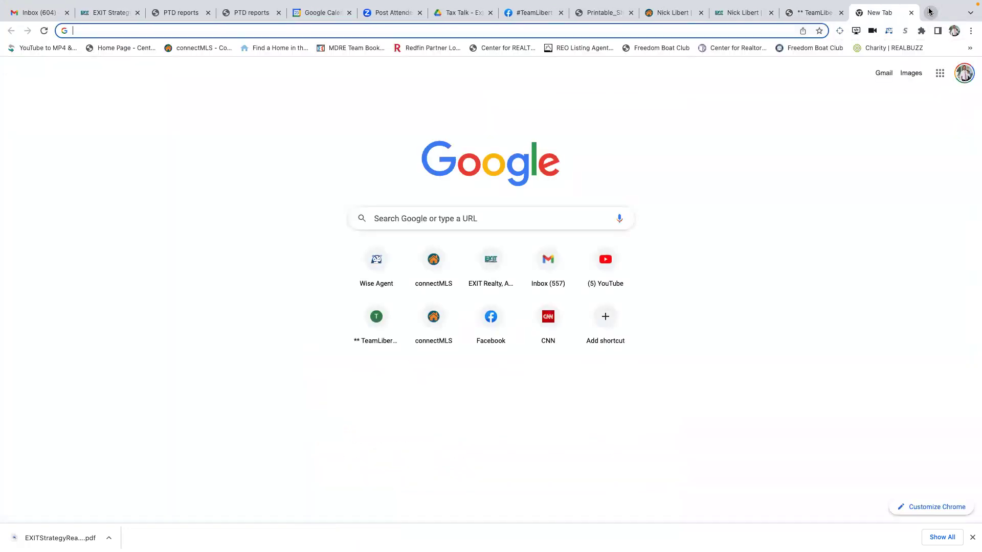
type("zen")
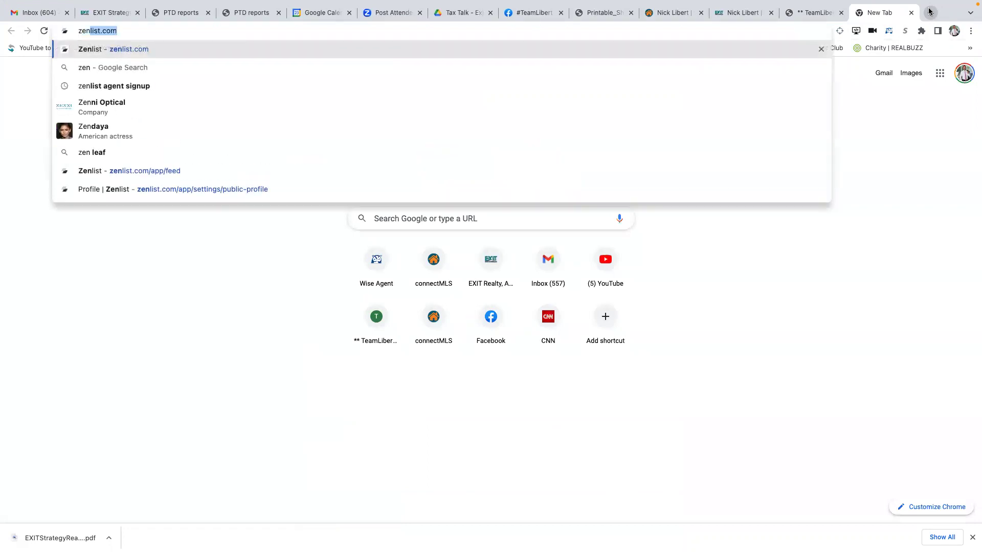
key("Return")
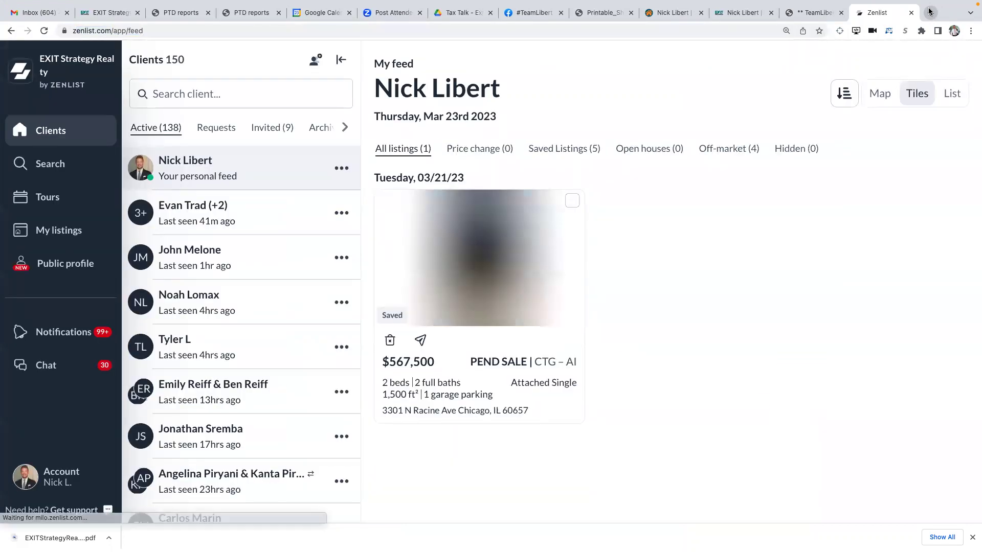
- Go to Public profile settings and scroll to the 'Drag to re-order sections' list
left_click(50, 271)
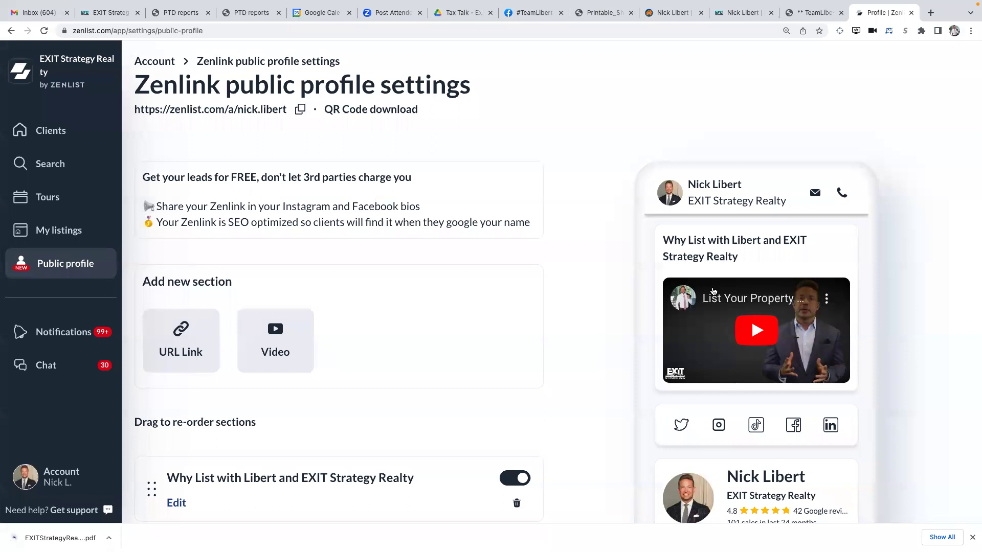
scroll(512, 324, "down", 2)
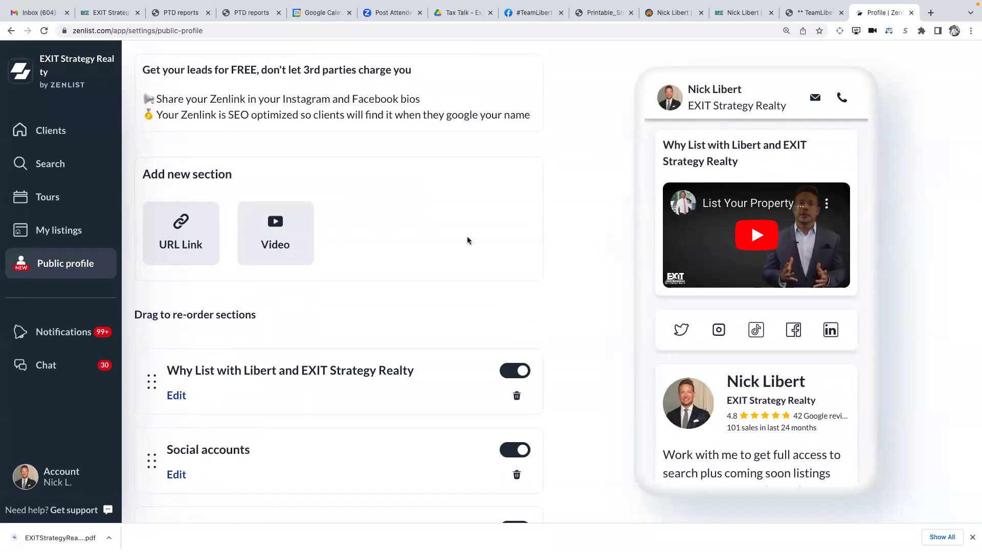
scroll(406, 205, "down", 4)
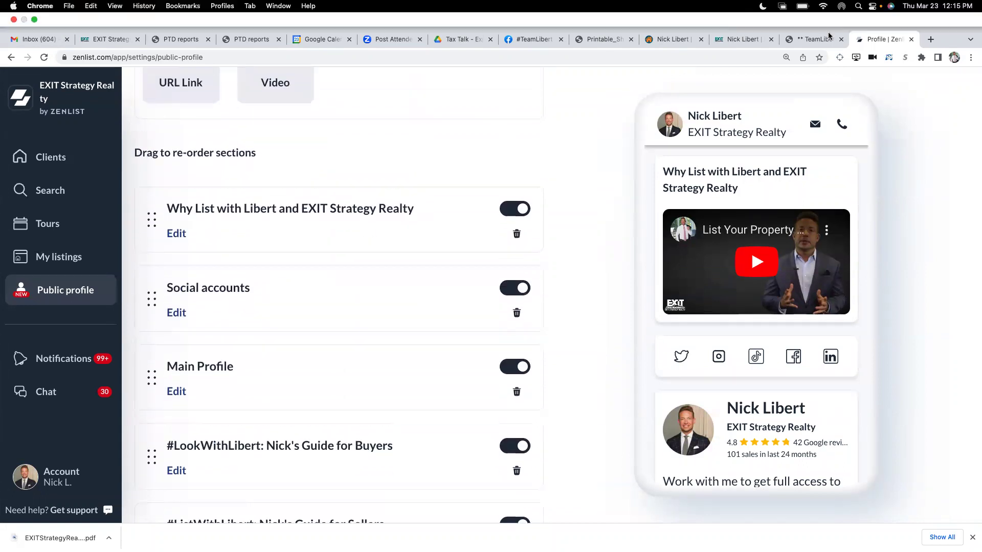
- Switch to the teamlibert.com profile tab and scroll down to its link buttons
left_click(823, 39)
scroll(765, 278, "down", 7)
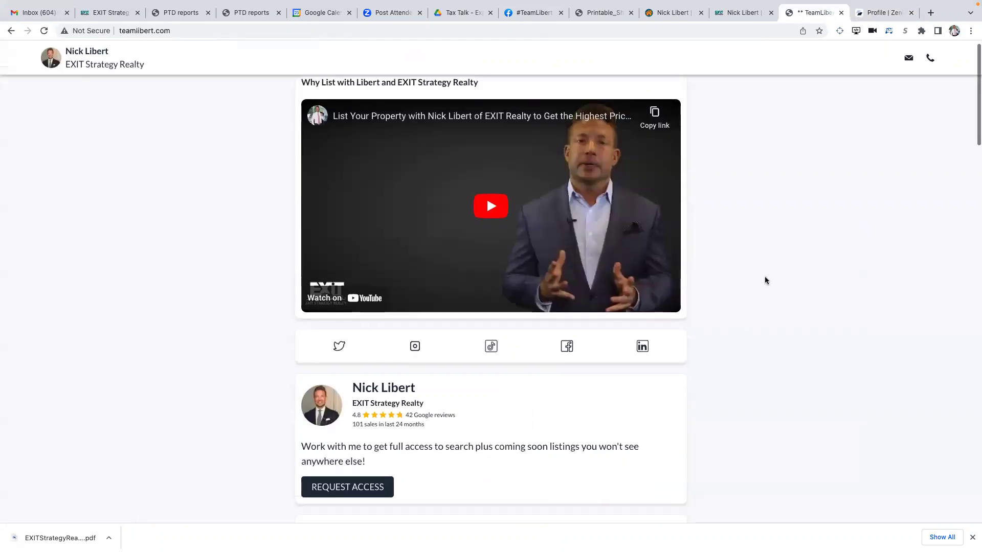
scroll(766, 281, "down", 1)
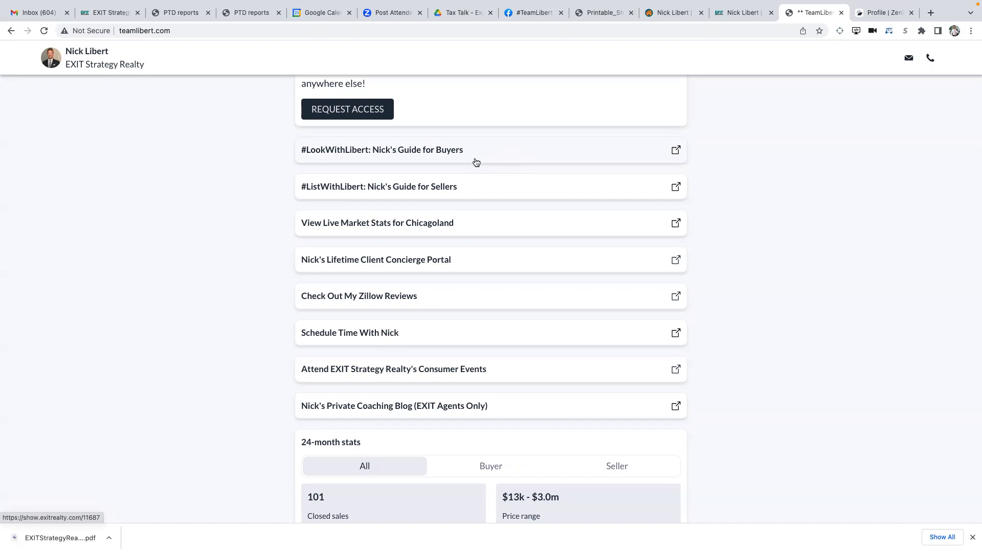
- Open the Guide for Buyers presentation and advance four slides to the Open Houses slide
left_click(475, 162)
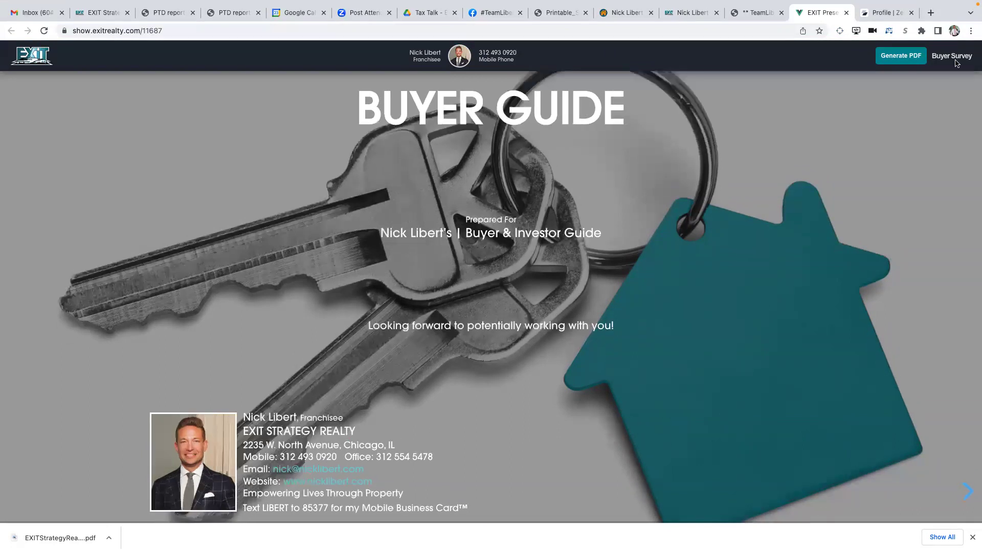
key("Right")
key("Right")
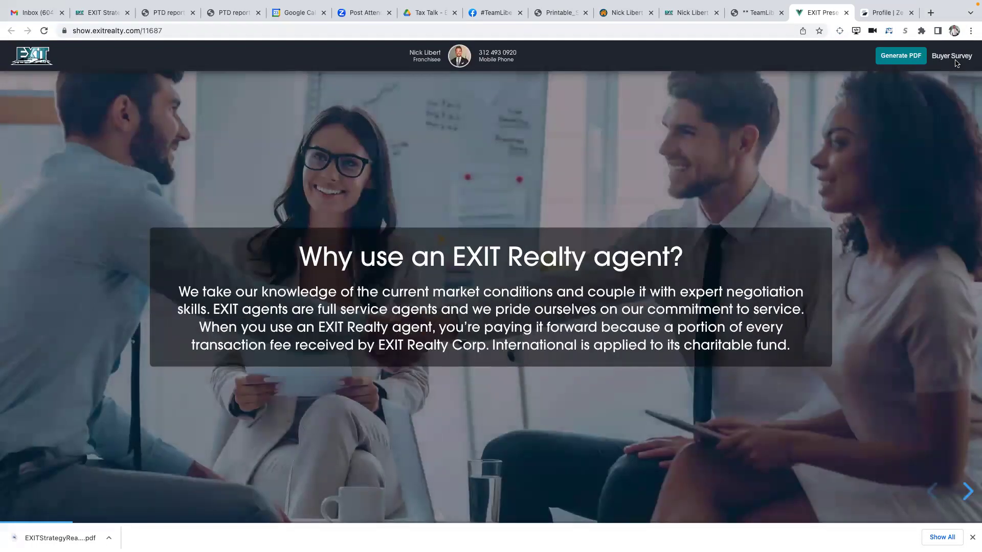
key("Right")
key("Right")
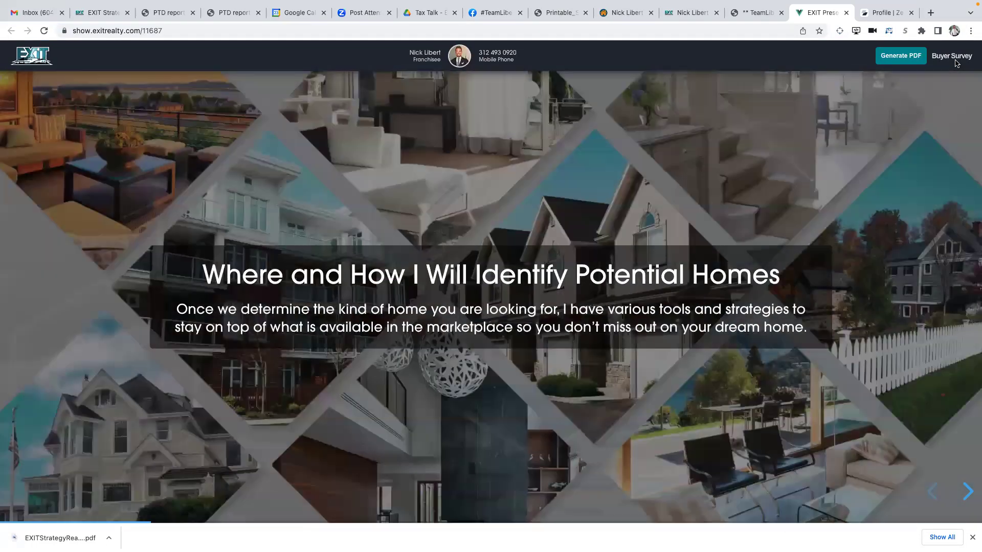
key("Right")
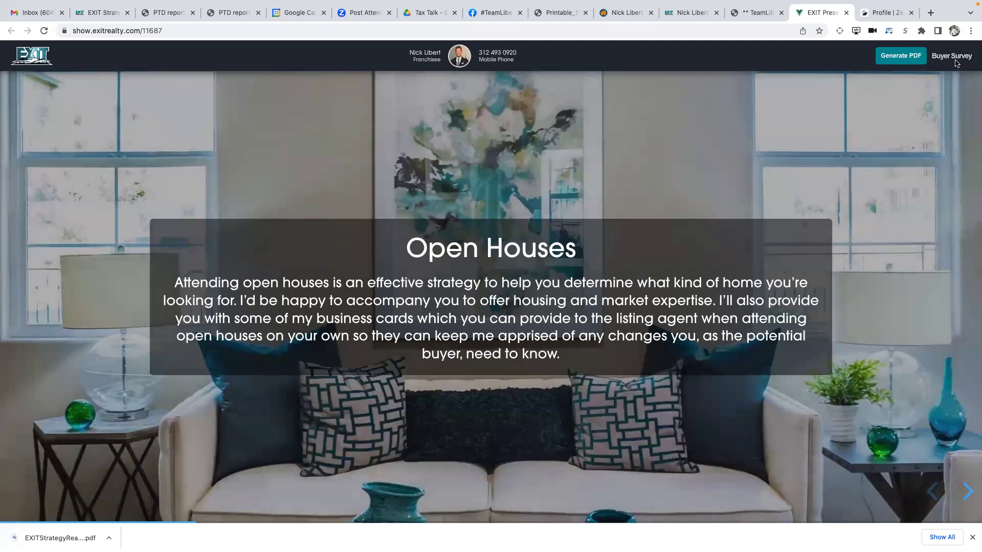
key("Right")
key("Right")
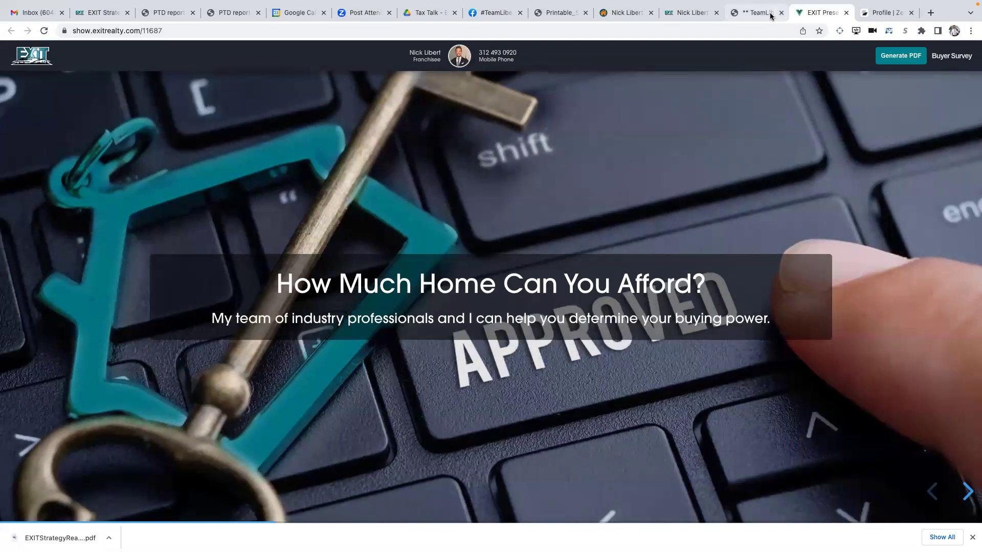
- Look over the live profile, personal website and Zenlink settings tabs in turn
left_click(770, 14)
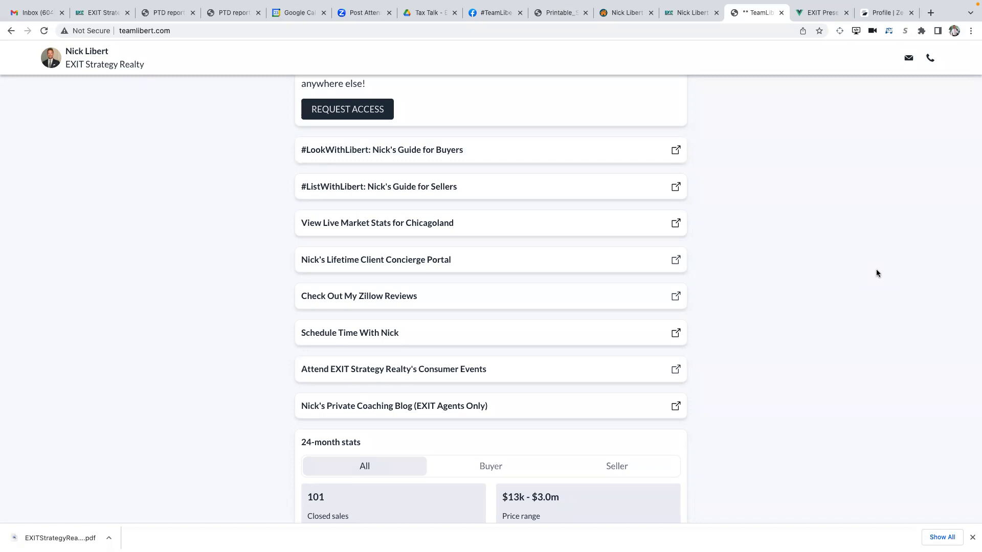
scroll(801, 193, "up", 8)
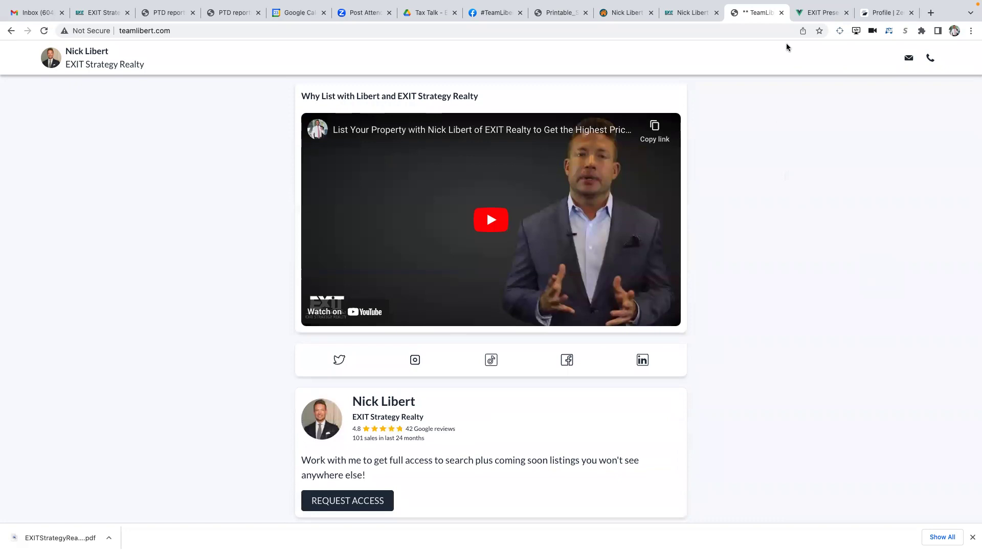
left_click(683, 13)
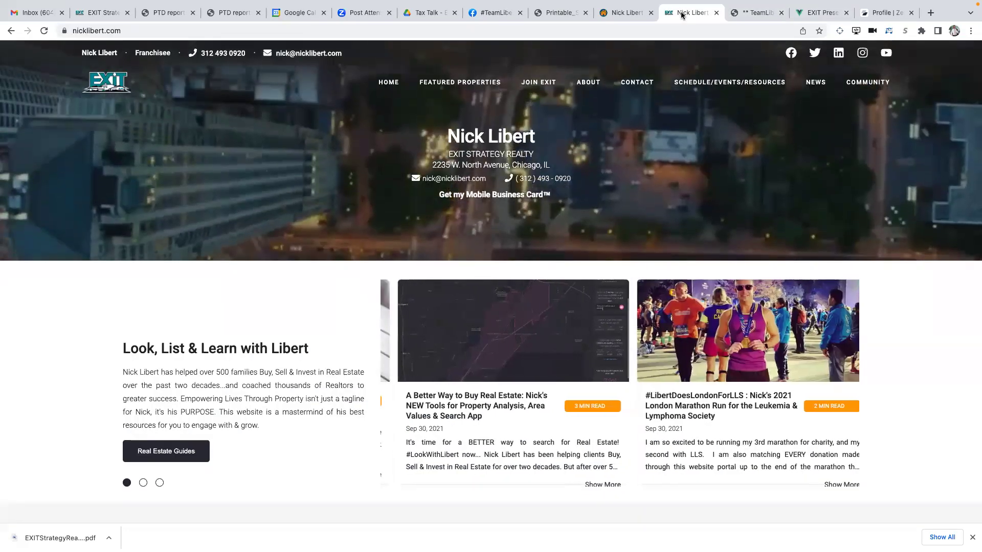
left_click(891, 12)
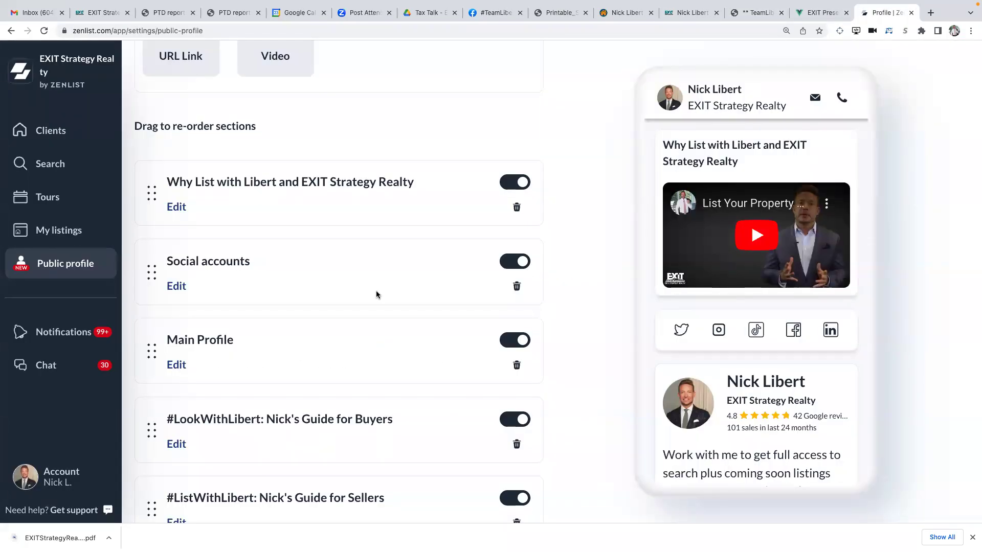
scroll(376, 291, "up", 6)
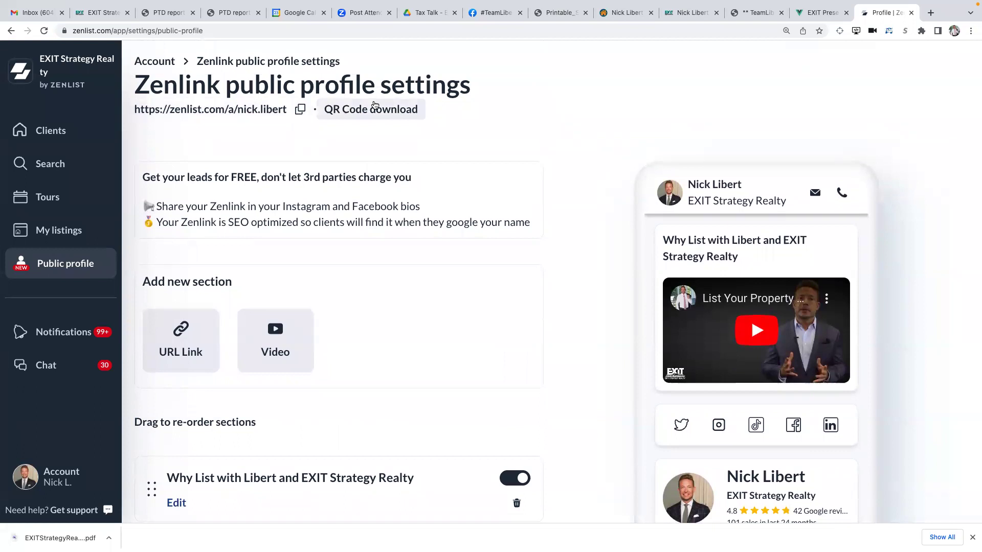
scroll(373, 100, "down", 5)
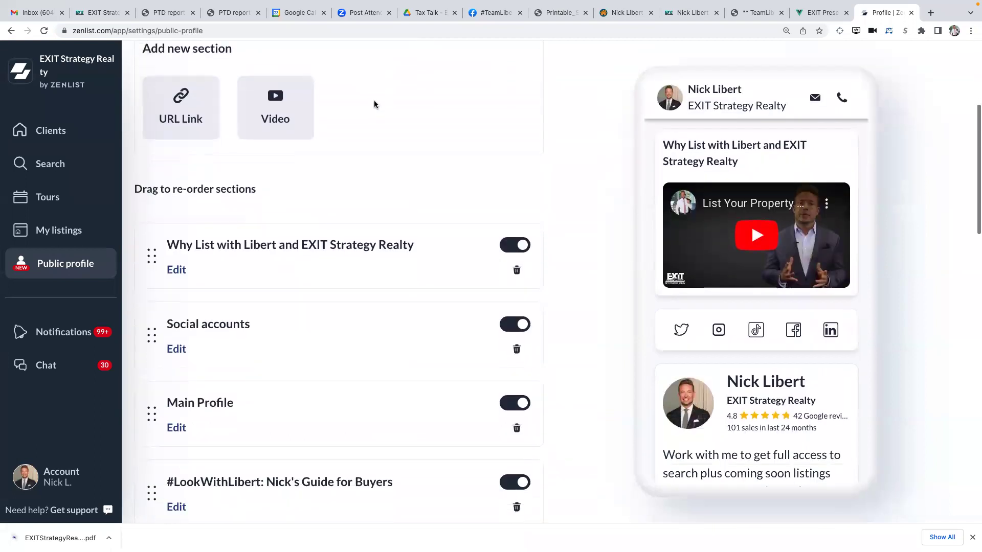
- Close the buyer guide presentation tab and return to the teamlibert.com profile's link list
mouse_move(855, 5)
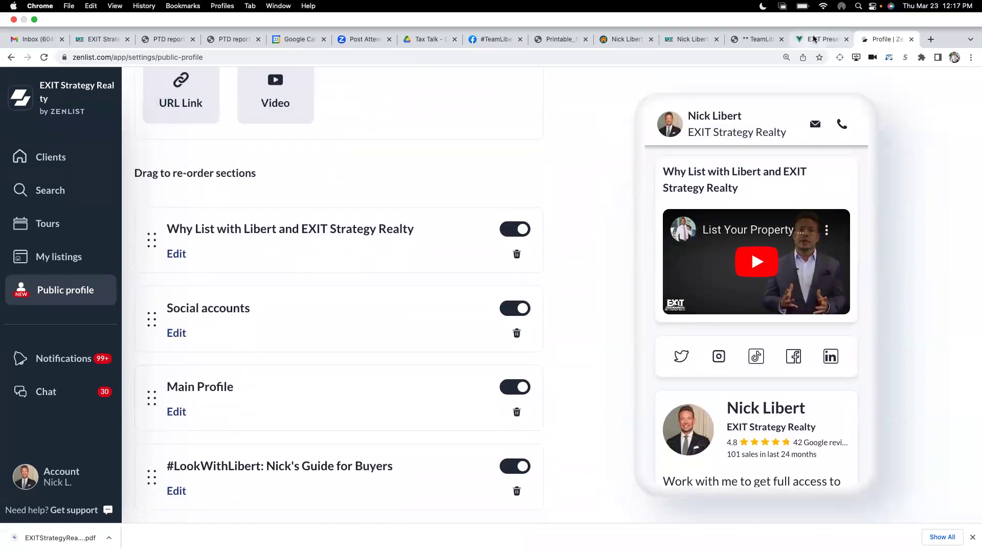
left_click(814, 39)
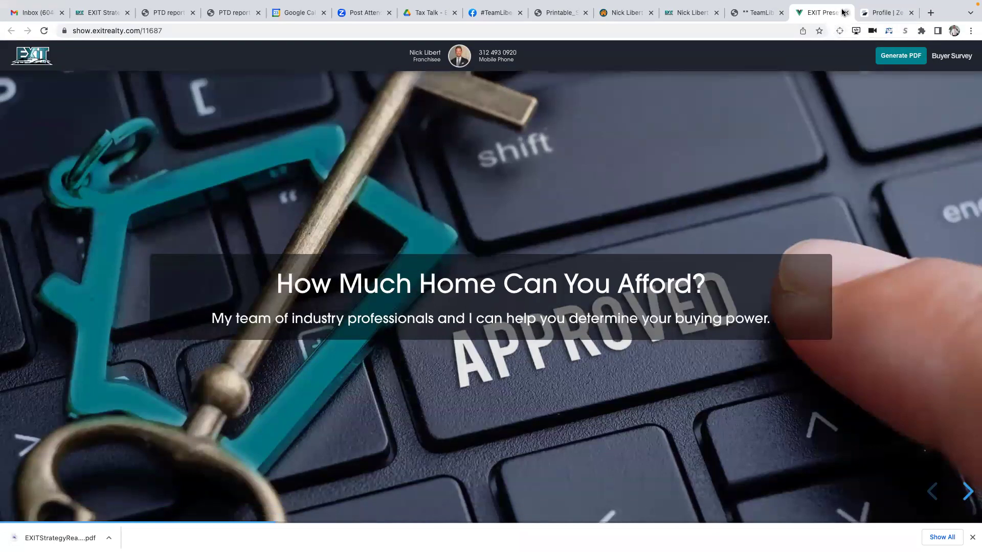
left_click(845, 12)
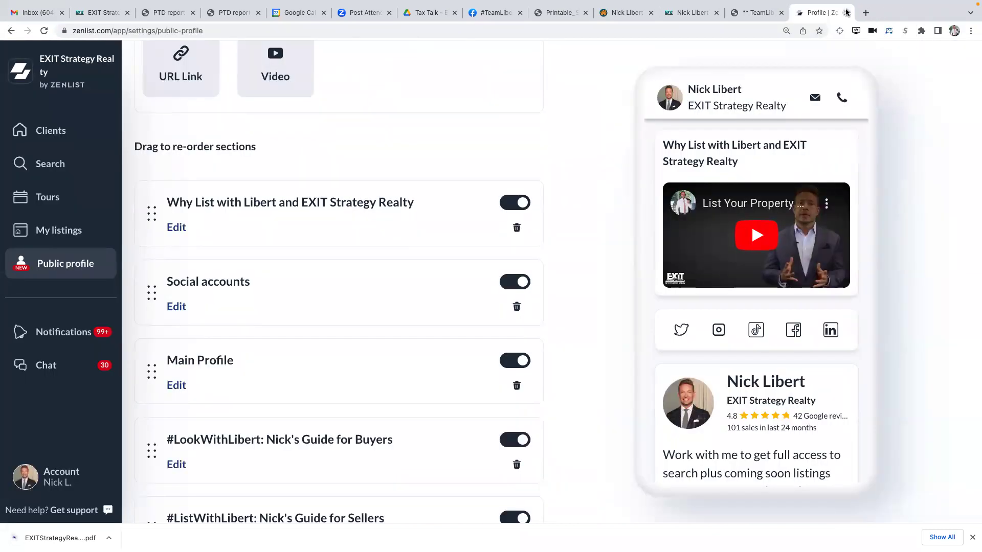
scroll(577, 203, "down", 5)
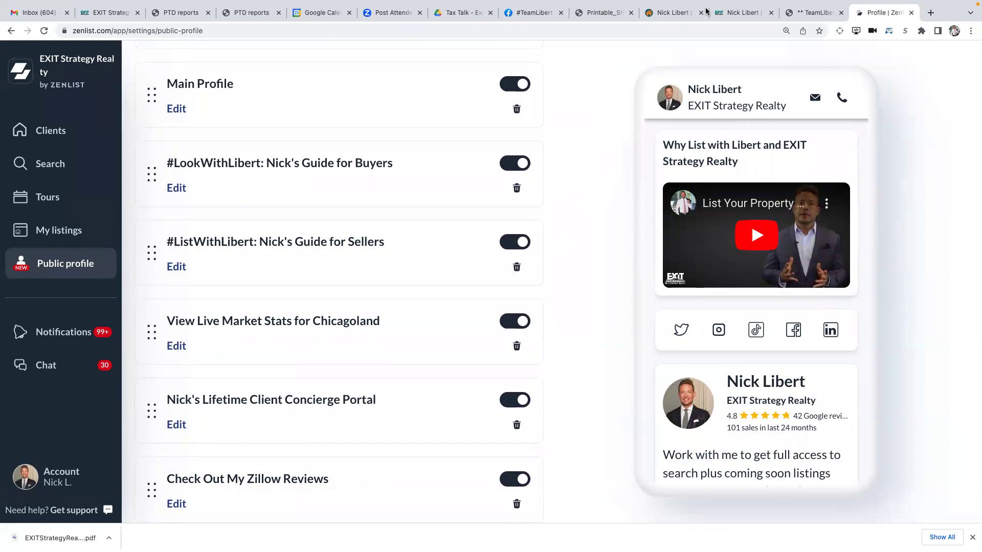
left_click(744, 13)
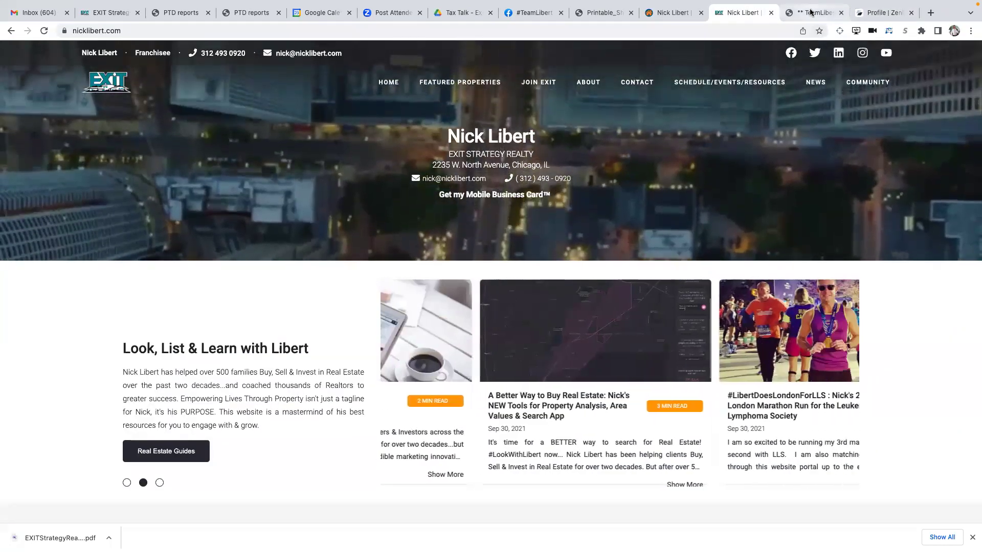
left_click(811, 12)
scroll(811, 133, "down", 6)
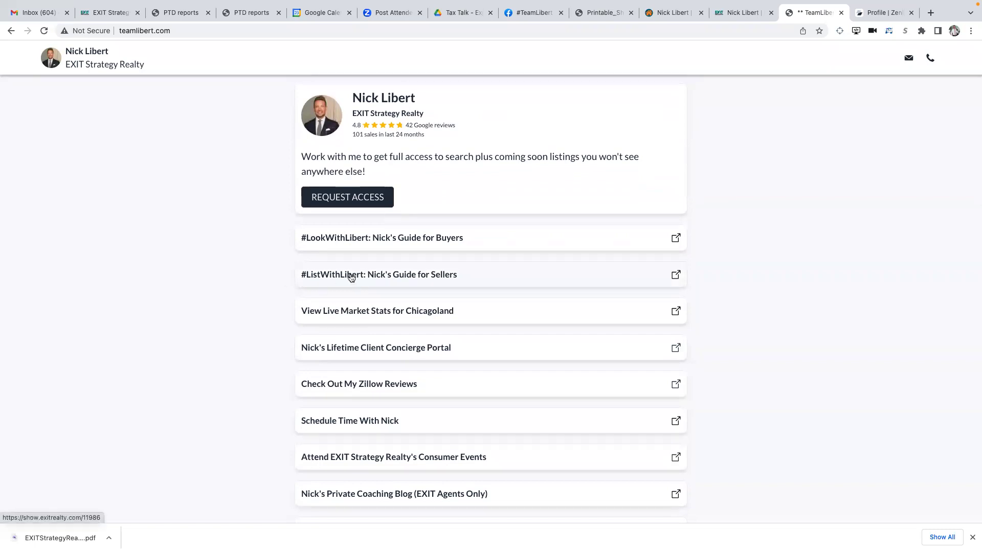
- Open the Guide for Sellers presentation, then go back to the teamlibert.com public profile
left_click(351, 277)
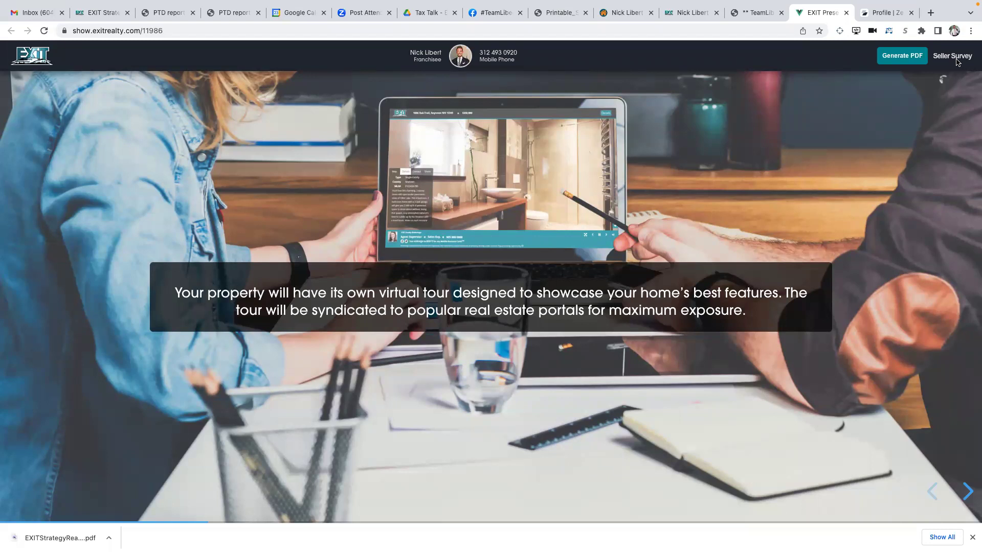
left_click(892, 11)
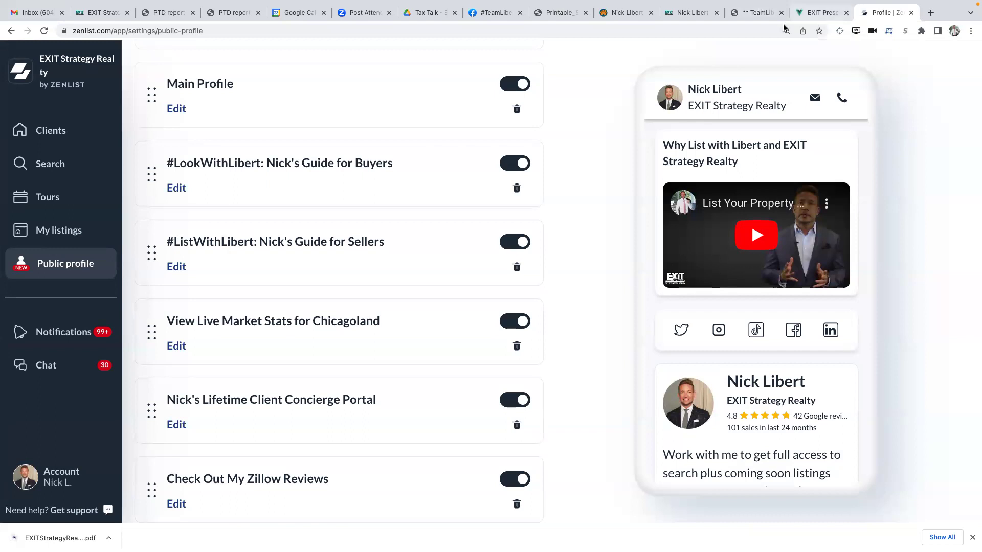
left_click(761, 14)
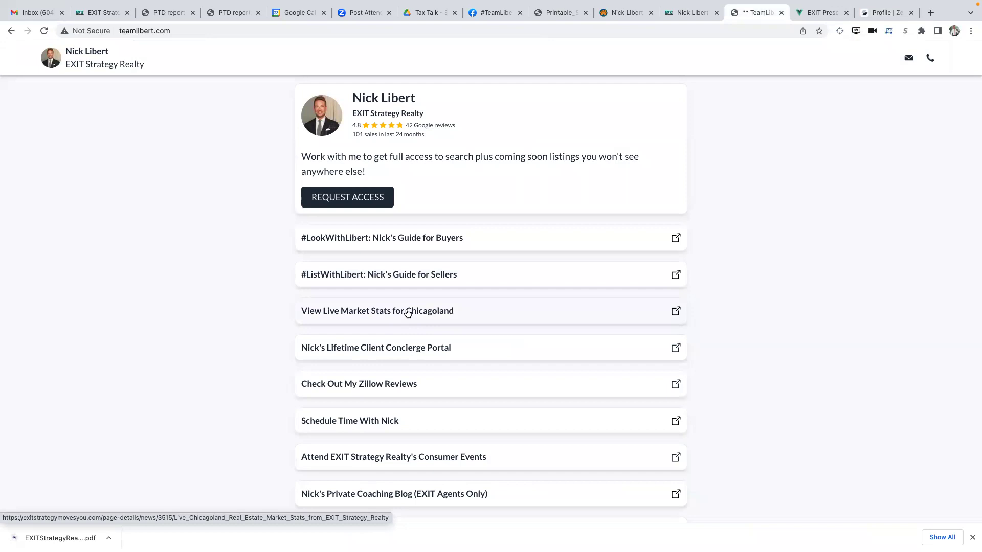
- Open the Chicagoland market stats link, highlight 'StrategyStats to 85377', and scroll through the charts
left_click(407, 311)
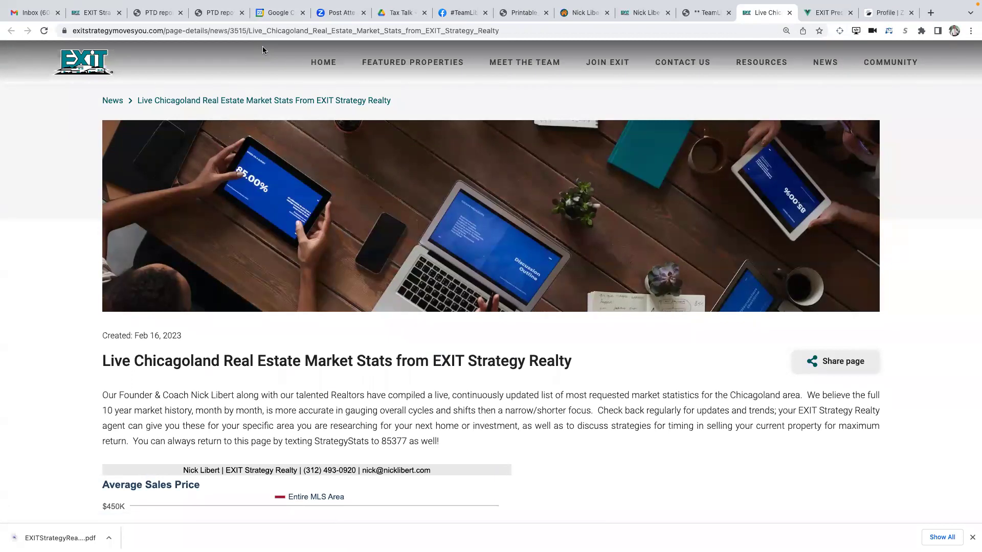
scroll(262, 50, "down", 1)
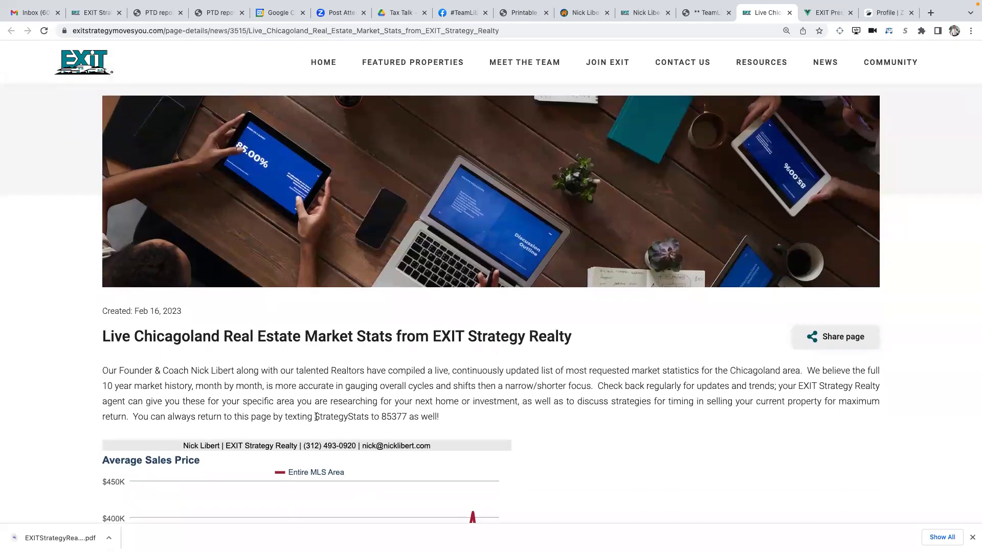
left_click_drag(315, 416, 407, 420)
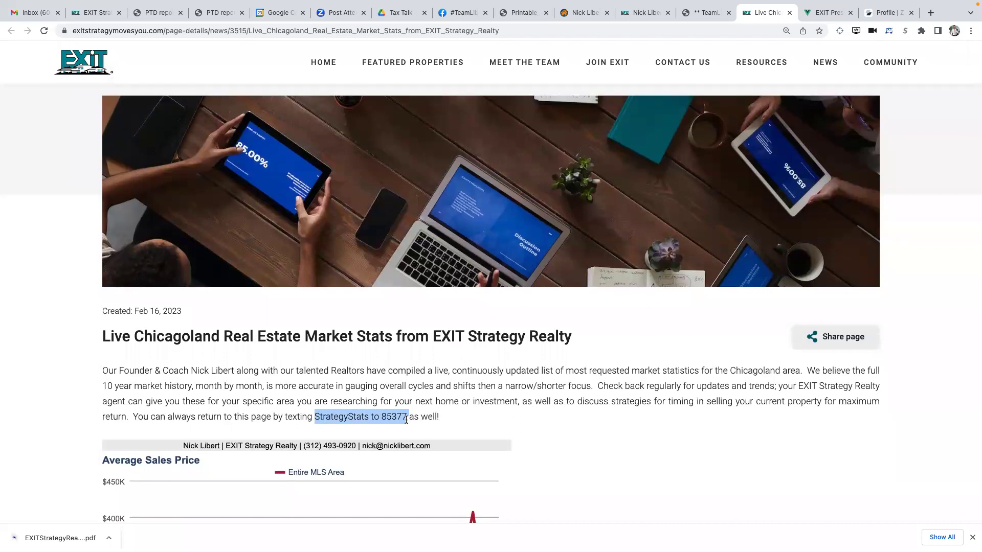
scroll(26, 457, "down", 7)
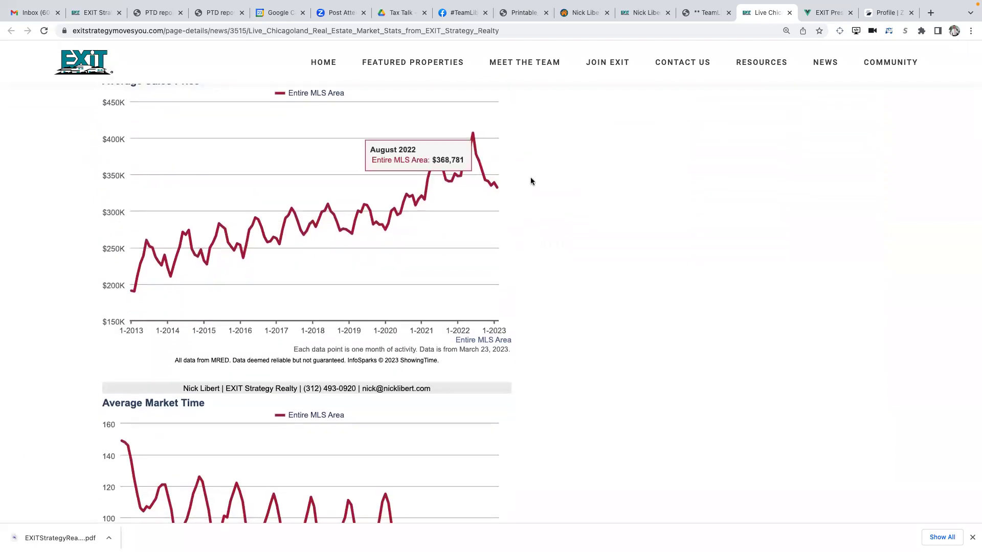
mouse_move(495, 188)
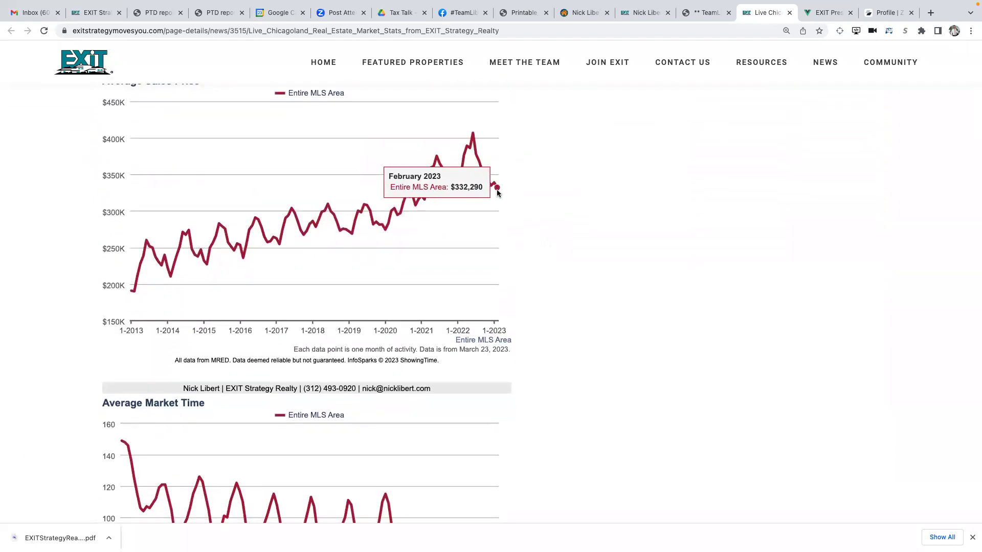
scroll(582, 256, "down", 9)
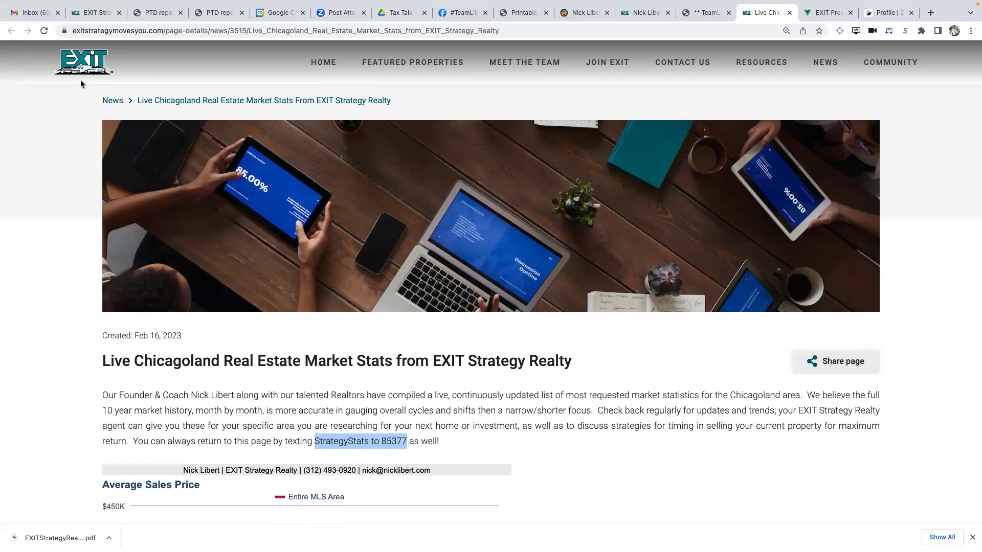
left_click(890, 12)
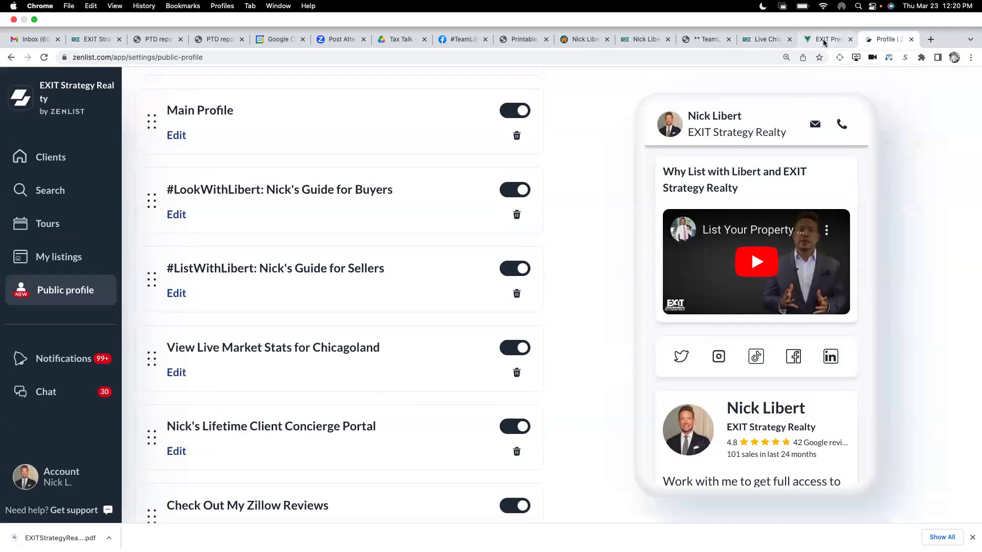
left_click(824, 40)
left_click(772, 39)
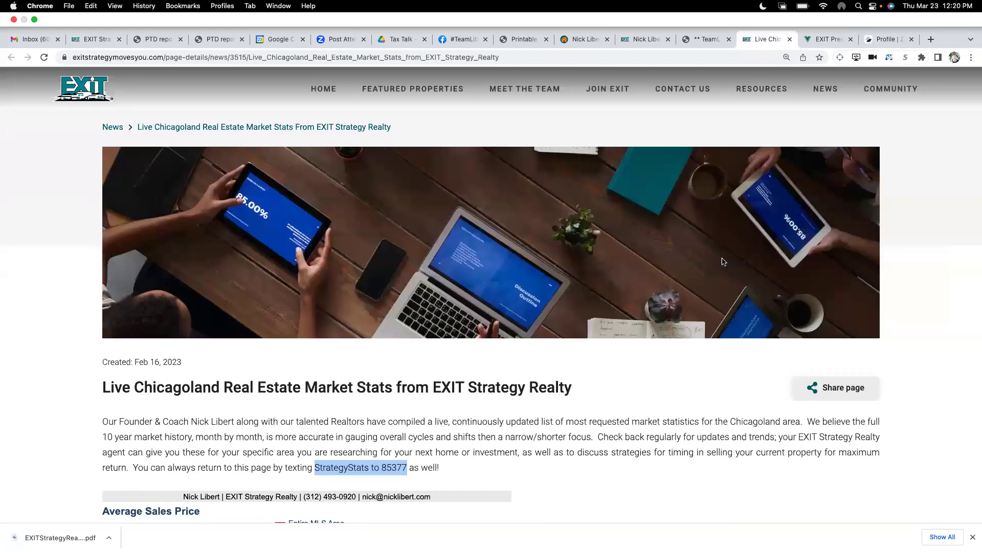
scroll(724, 262, "down", 3)
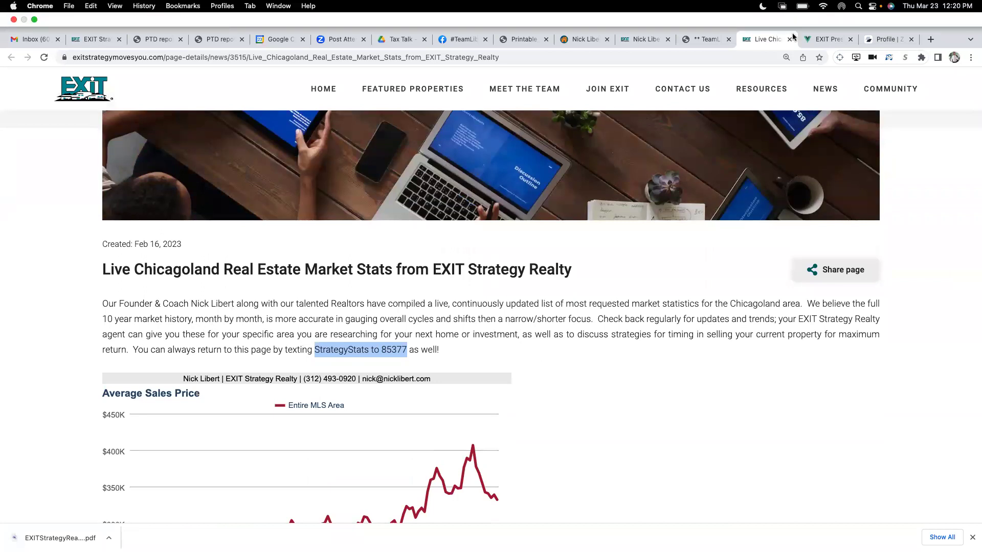
- Close the Live Chicagoland market stats tab and return to the teamlibert.com profile
left_click(790, 39)
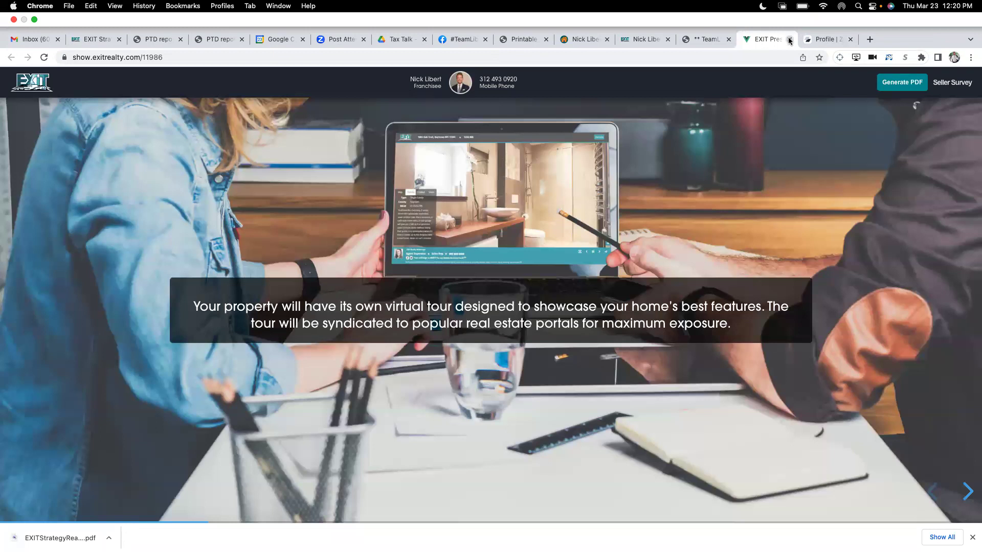
left_click(716, 38)
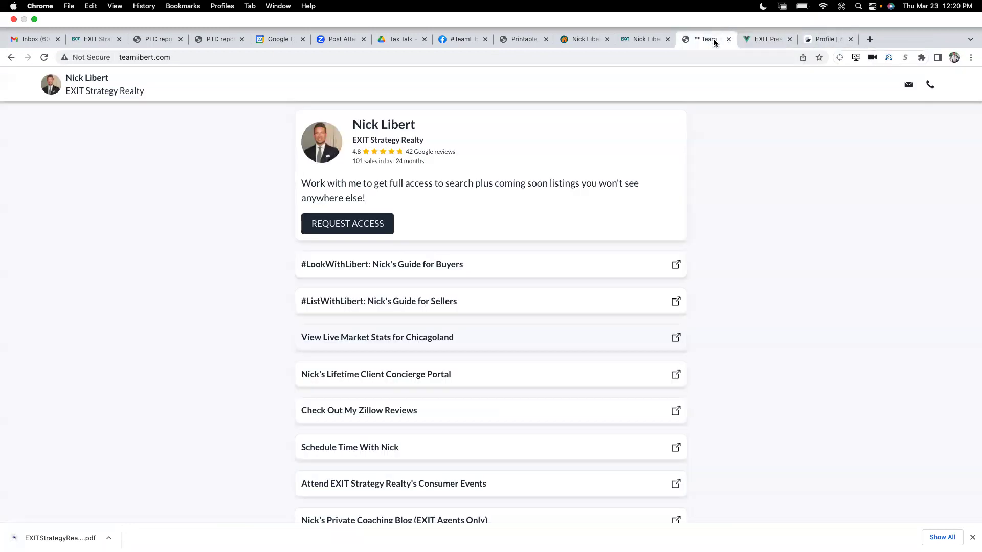
- Make the browser full screen and scroll the teamlibert.com profile's link list
key("ctrl+super+f")
scroll(776, 374, "down", 1)
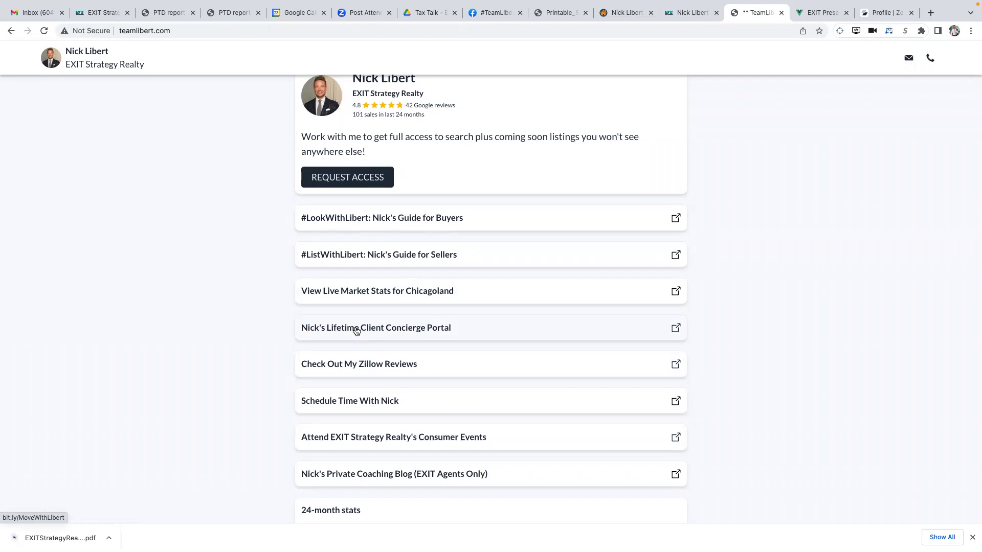
- Open the Lifetime Client Concierge Portal's MoveEasy sign-up page, then return to the teamlibert.com profile
left_click(357, 330)
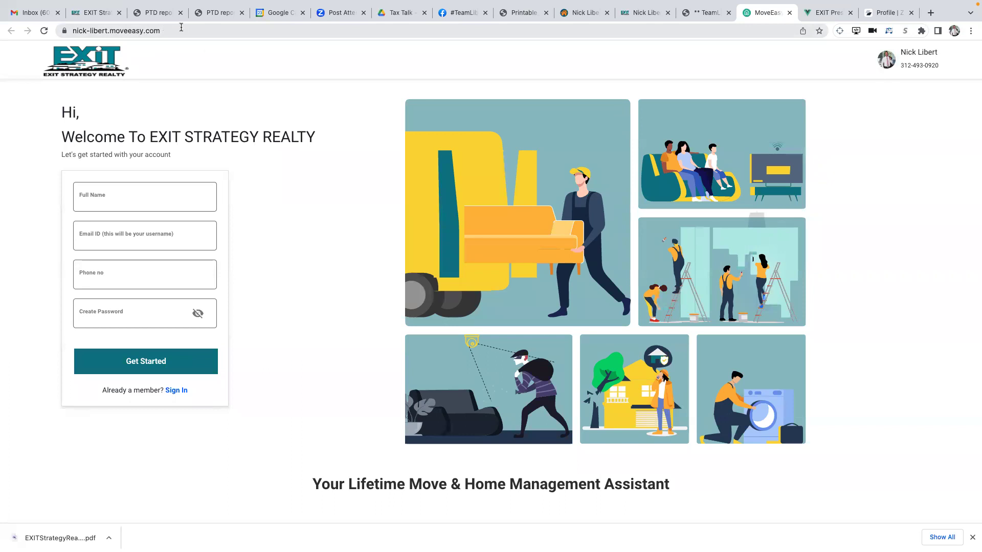
scroll(321, 322, "down", 2)
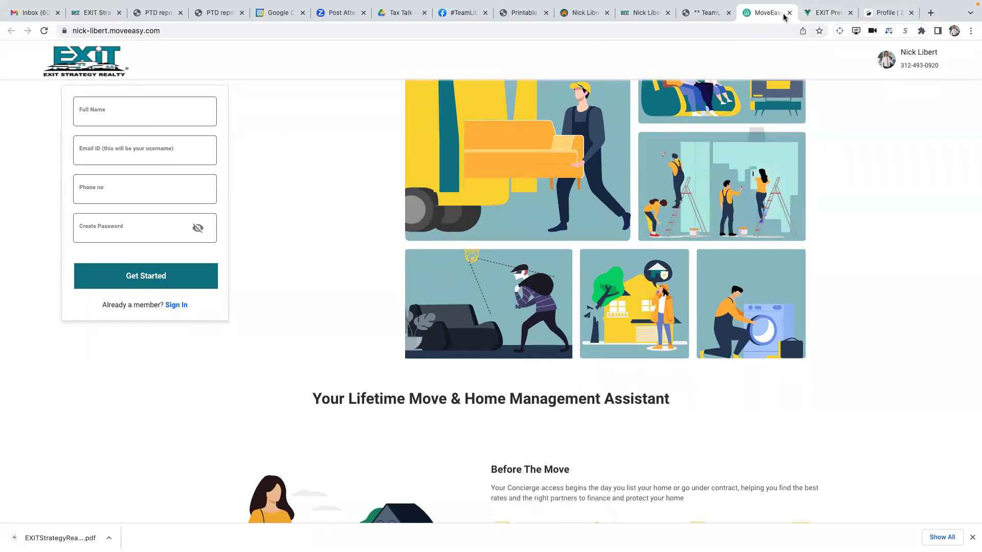
left_click(709, 16)
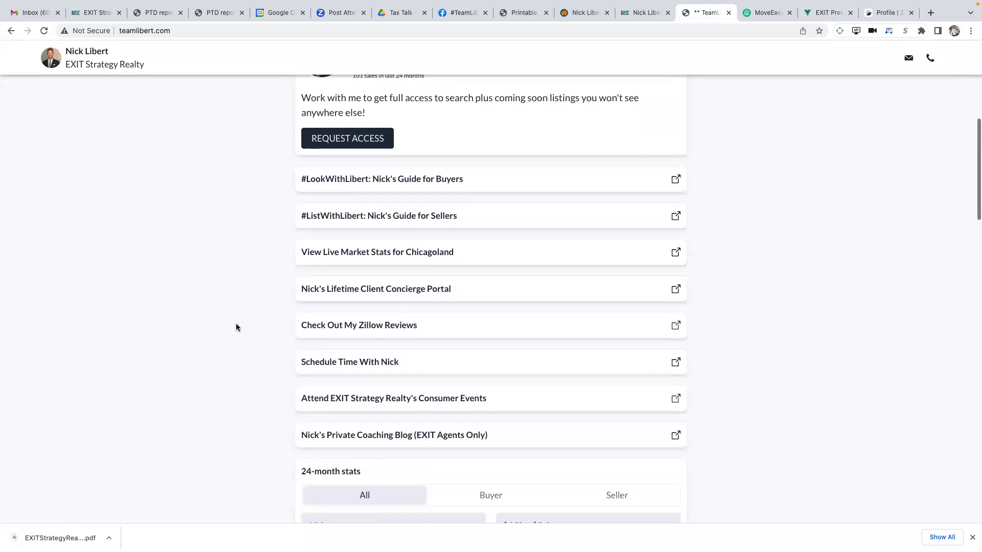
scroll(236, 328, "down", 1)
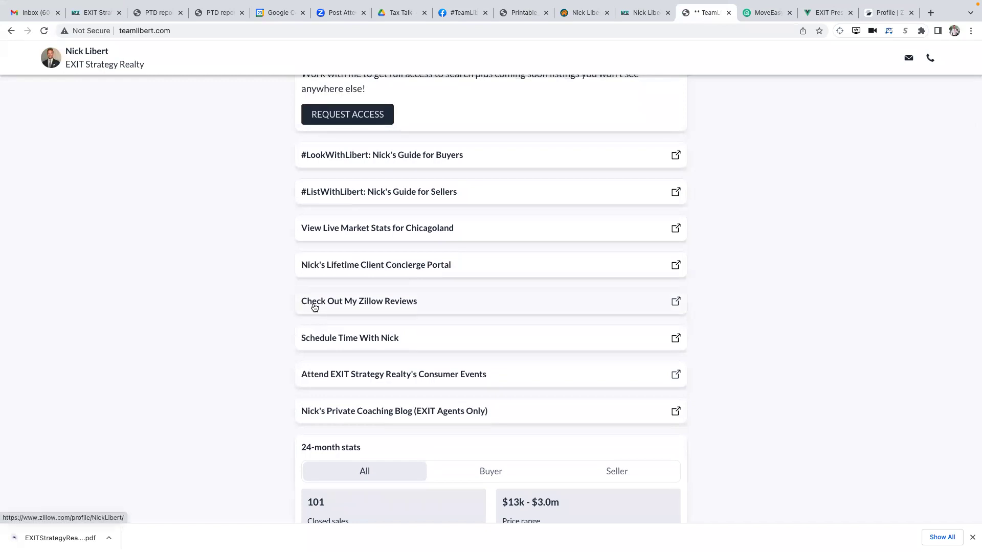
scroll(210, 241, "up", 3)
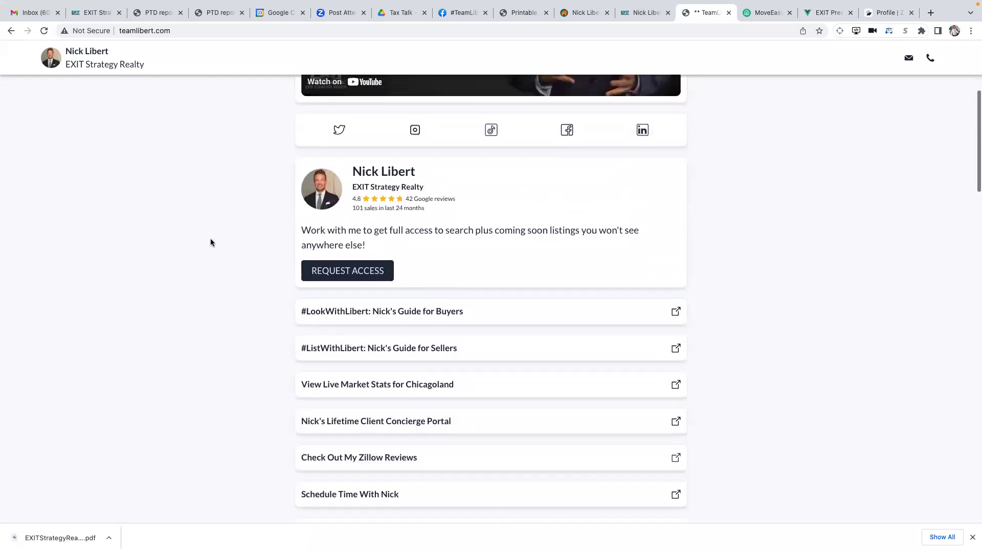
scroll(210, 242, "up", 1)
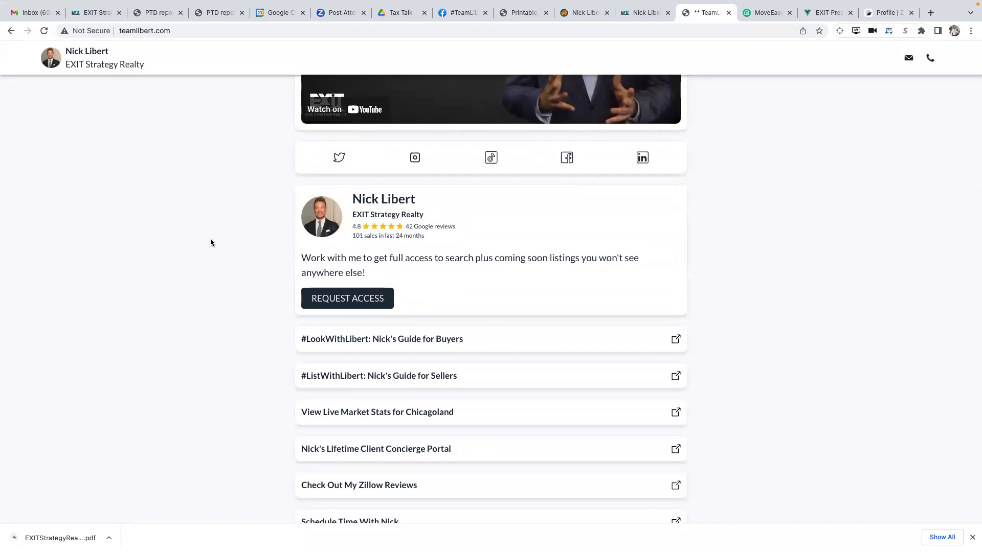
scroll(210, 243, "down", 5)
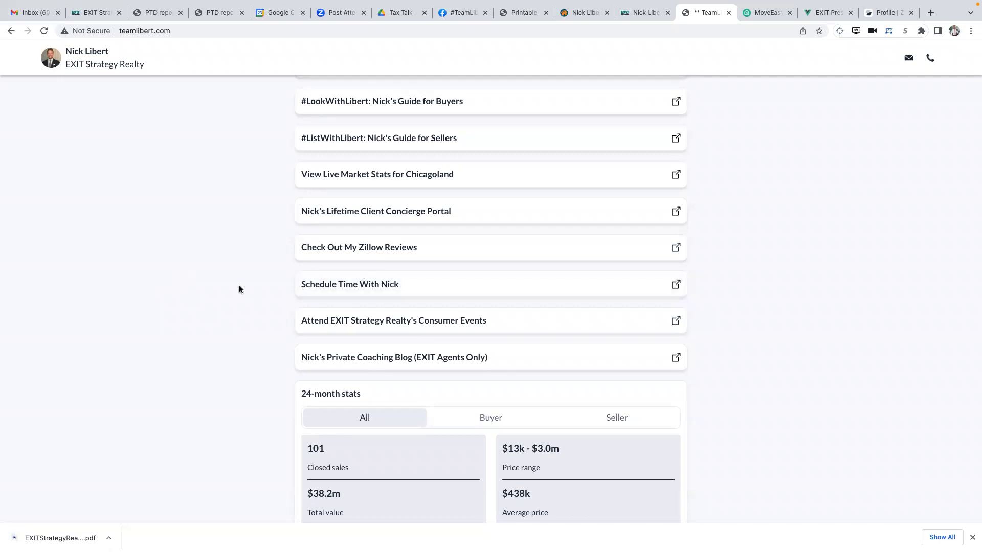
scroll(239, 289, "up", 10)
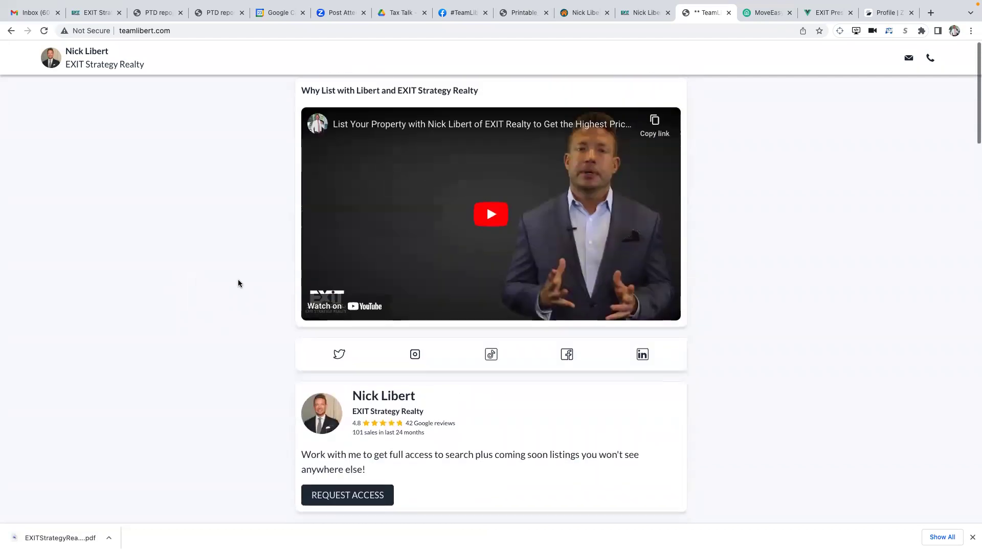
scroll(240, 310, "down", 5)
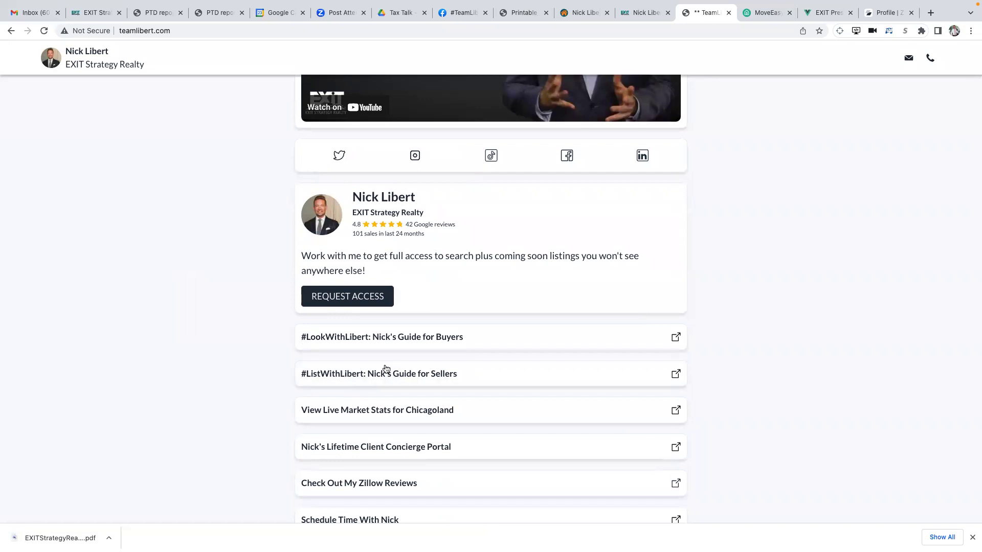
scroll(201, 402, "down", 3)
scroll(200, 402, "down", 3)
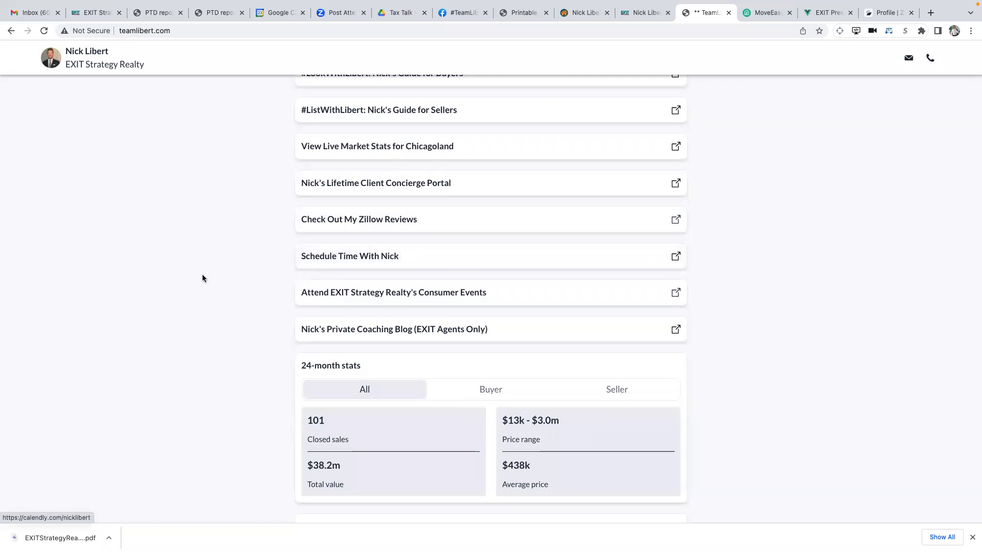
scroll(202, 276, "down", 3)
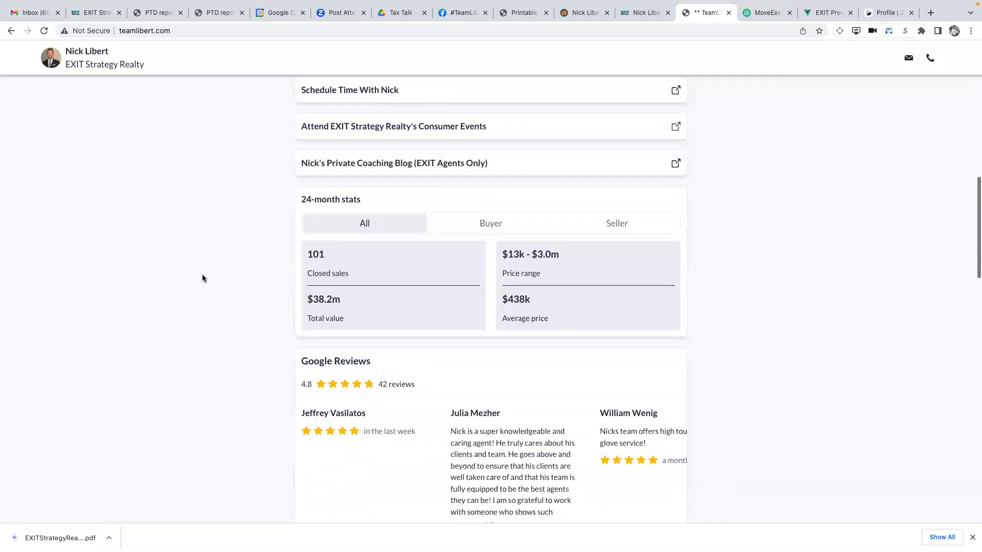
scroll(202, 278, "down", 1)
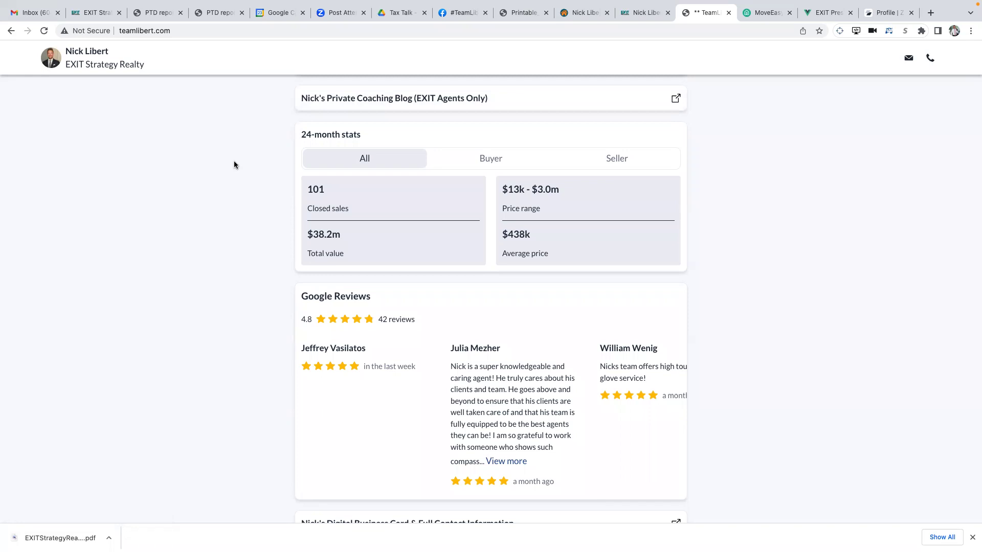
scroll(205, 198, "down", 5)
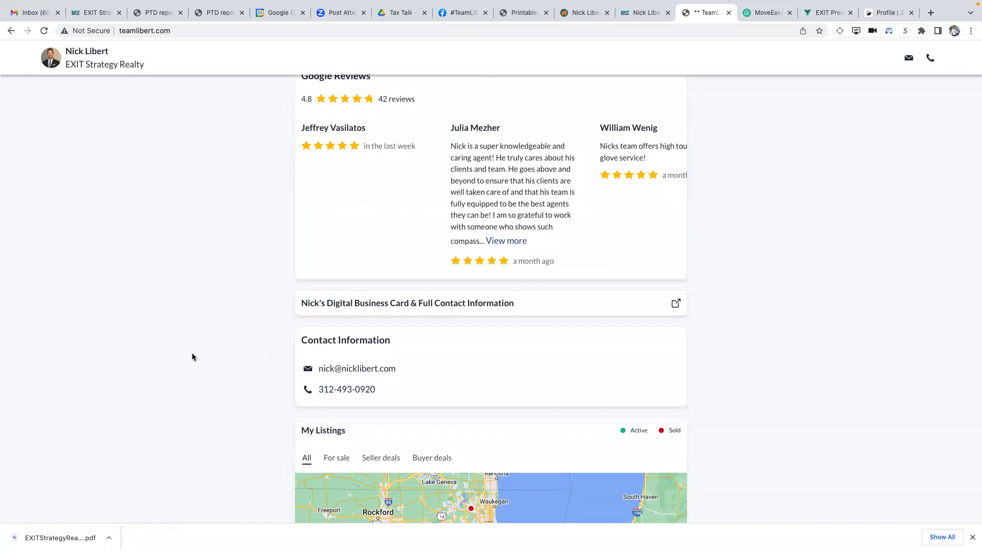
scroll(193, 357, "up", 5)
scroll(192, 357, "up", 10)
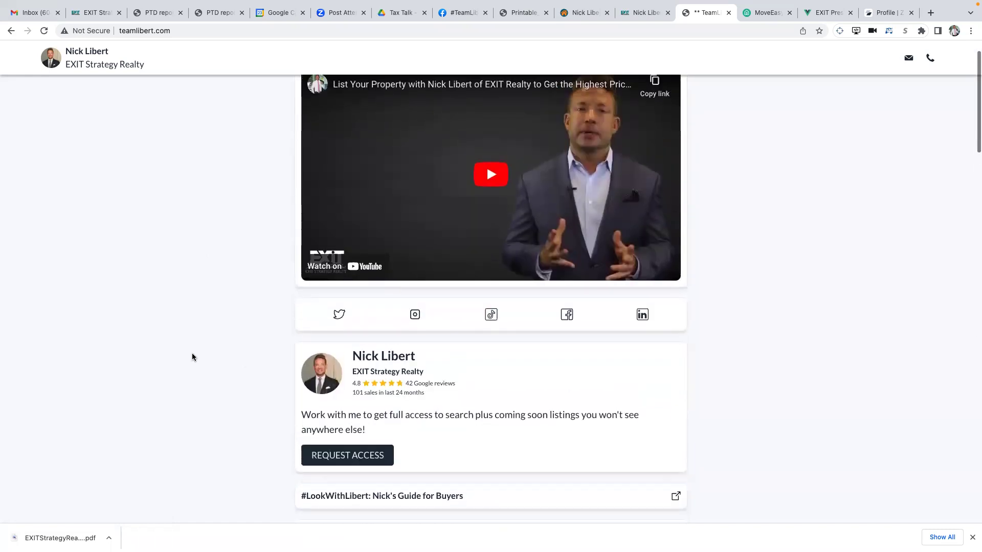
scroll(159, 427, "down", 2)
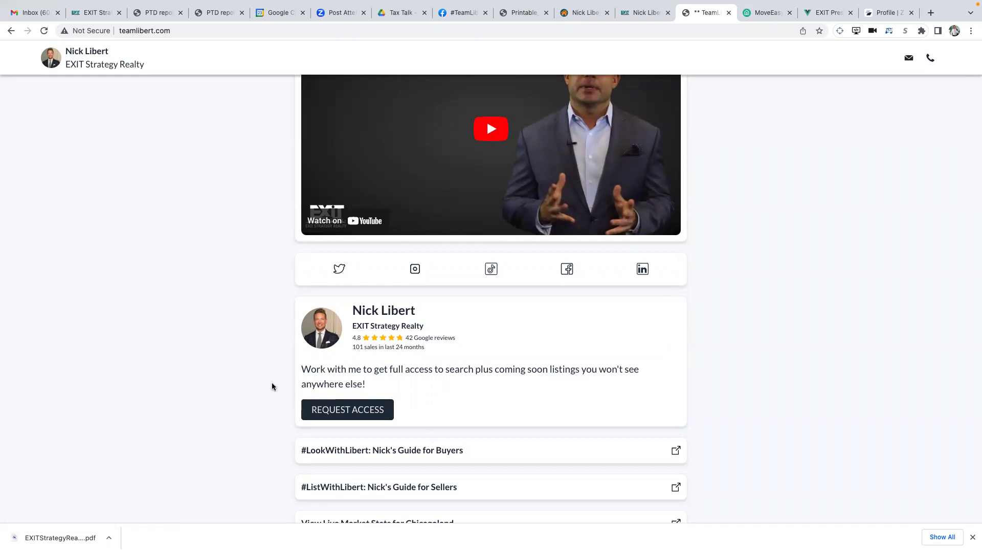
scroll(245, 386, "down", 5)
scroll(245, 386, "down", 15)
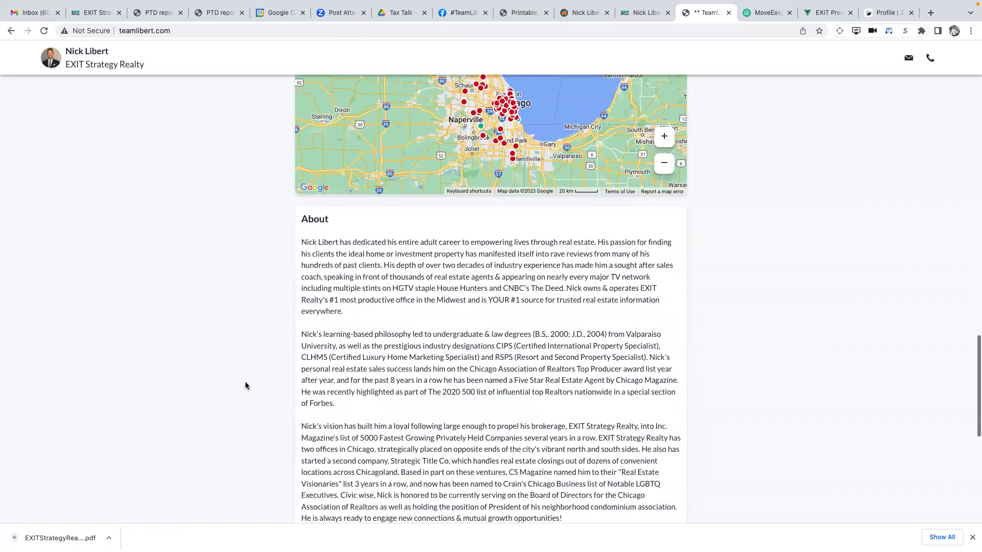
scroll(246, 386, "up", 15)
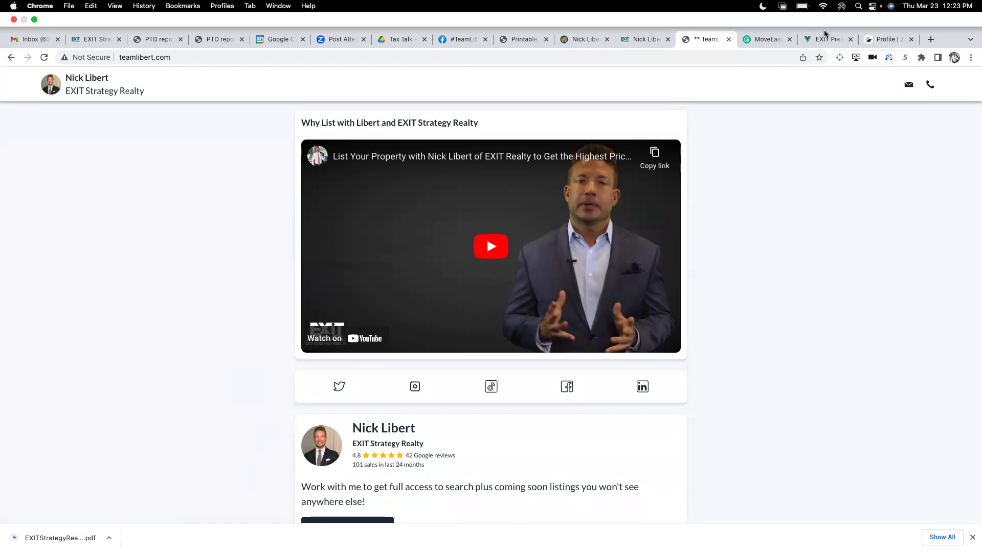
- Switch to the Zenlist Profile tab and look over the Zenlink sections and phone preview
left_click(883, 41)
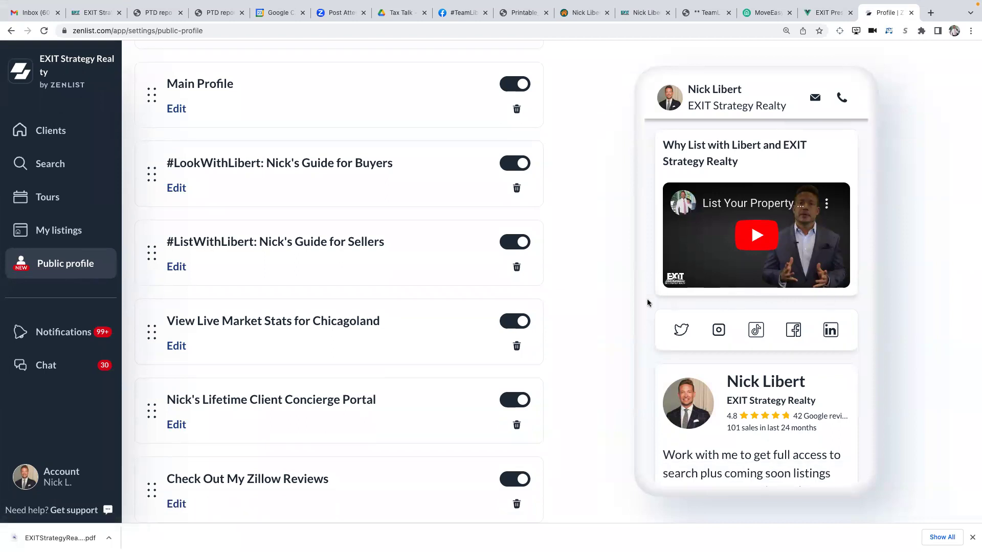
scroll(644, 301, "down", 3)
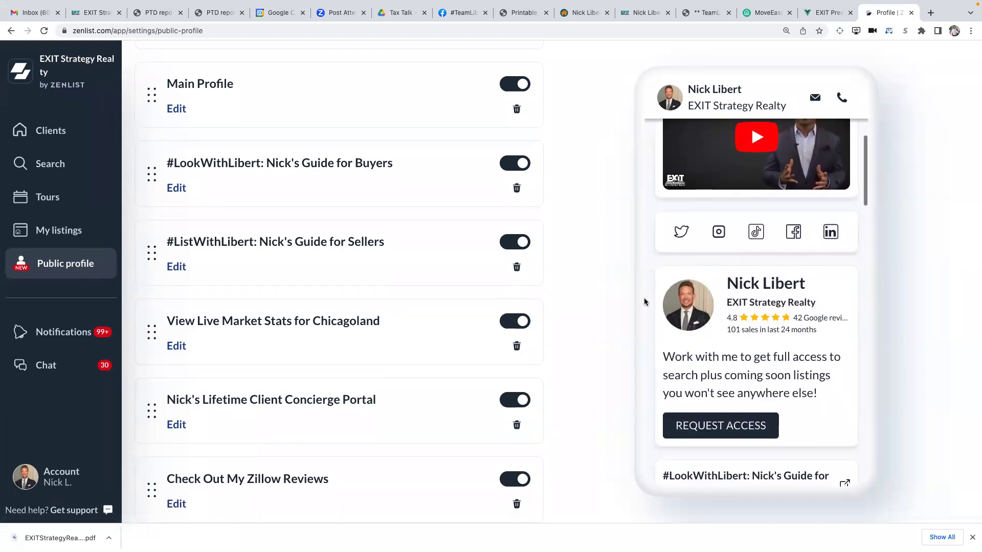
scroll(645, 302, "up", 3)
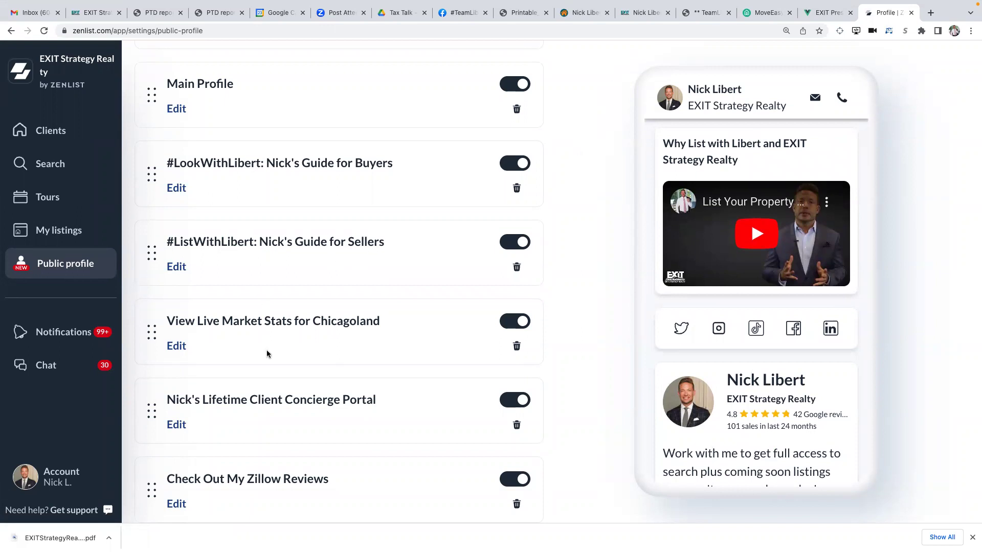
scroll(267, 354, "down", 4)
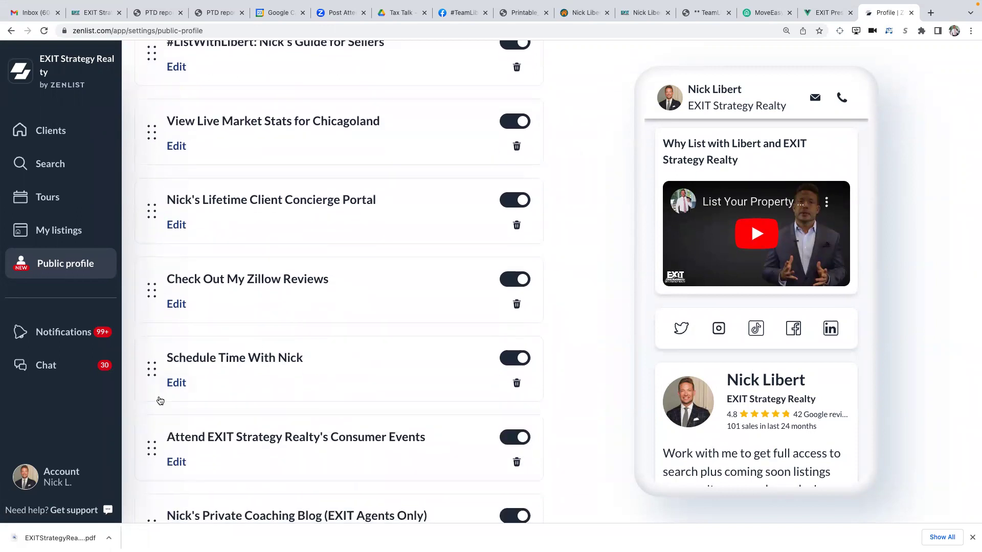
scroll(198, 436, "down", 2)
scroll(208, 311, "up", 2)
scroll(207, 311, "up", 12)
scroll(208, 310, "up", 3)
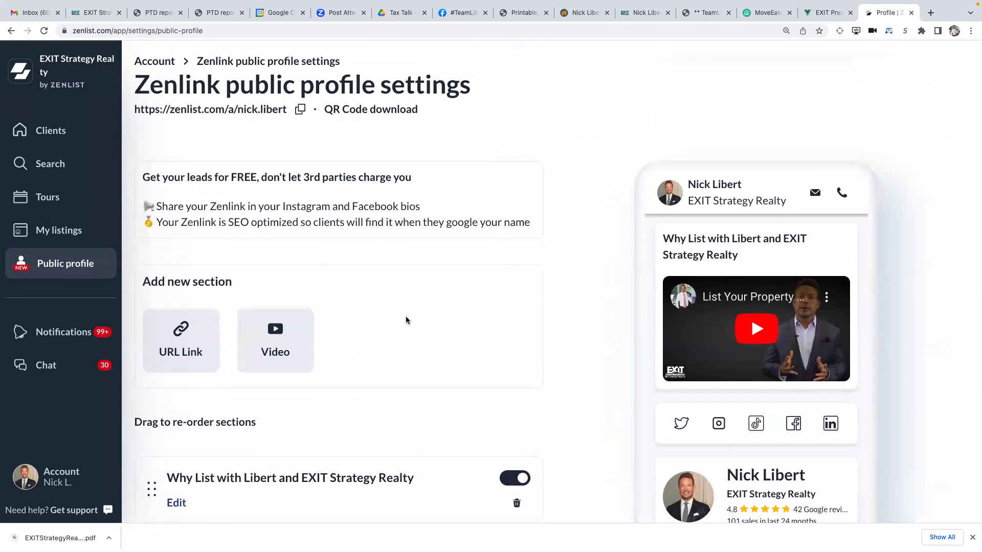
scroll(406, 321, "down", 2)
scroll(407, 320, "down", 4)
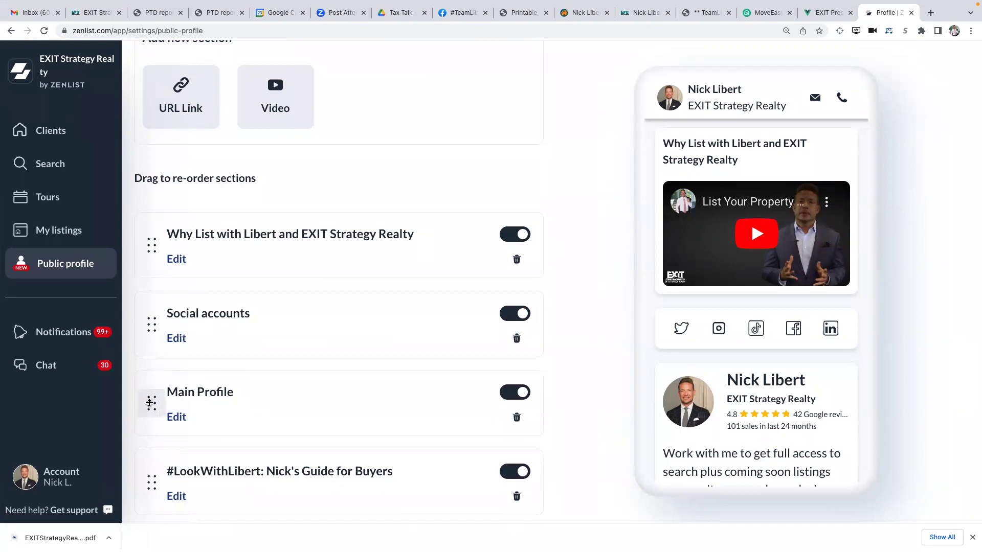
mouse_move(149, 403)
left_mouse_down()
mouse_move(148, 345)
mouse_move(149, 445)
mouse_move(149, 420)
left_mouse_up()
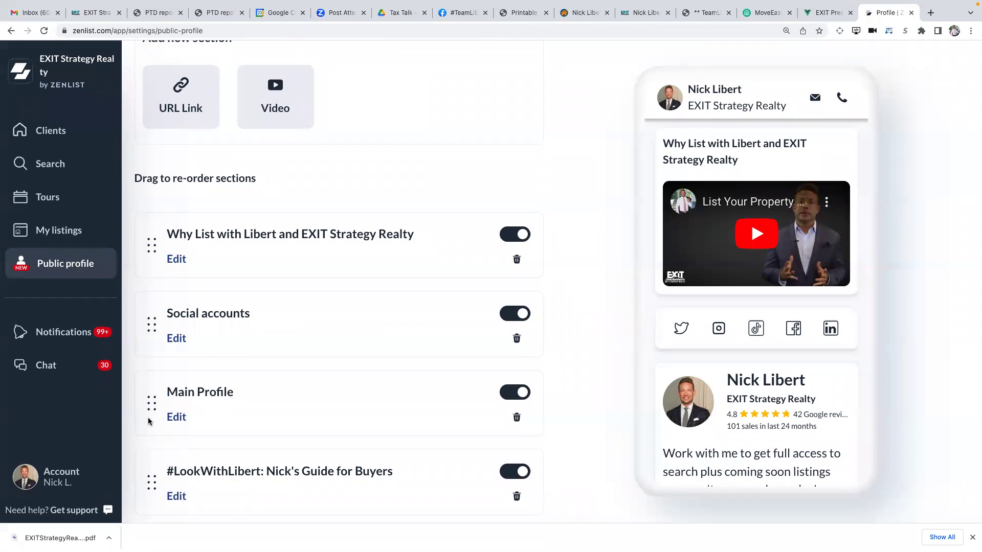
scroll(149, 420, "down", 3)
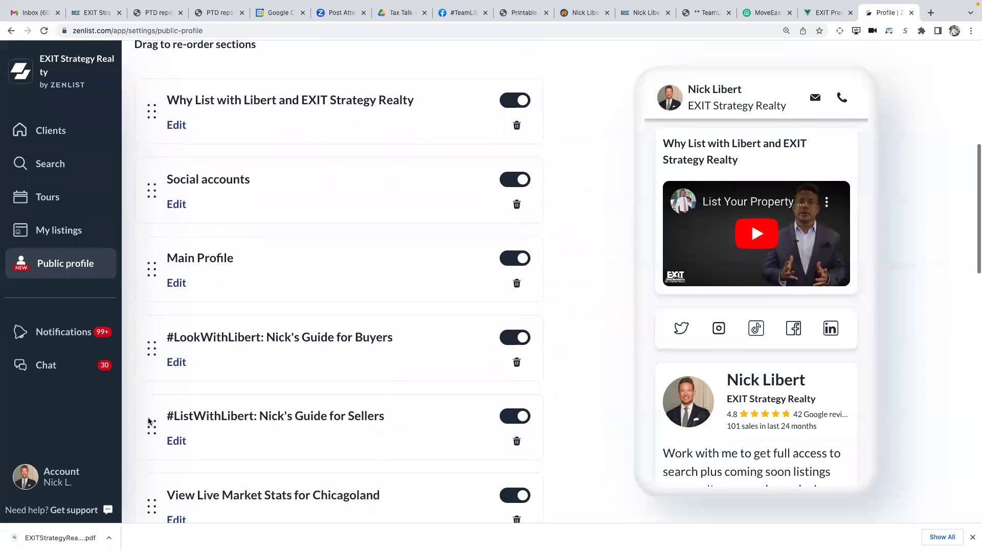
scroll(149, 420, "down", 4)
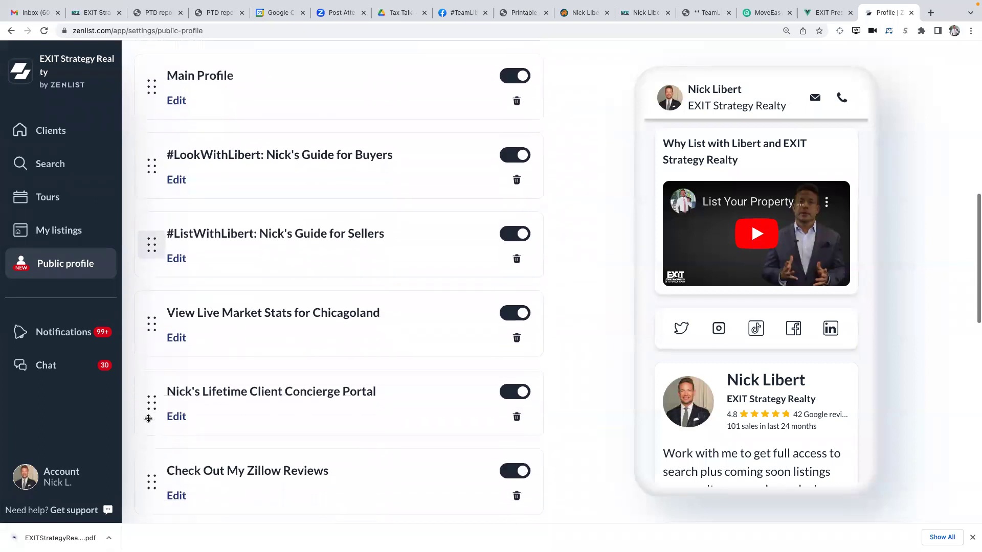
scroll(148, 421, "up", 10)
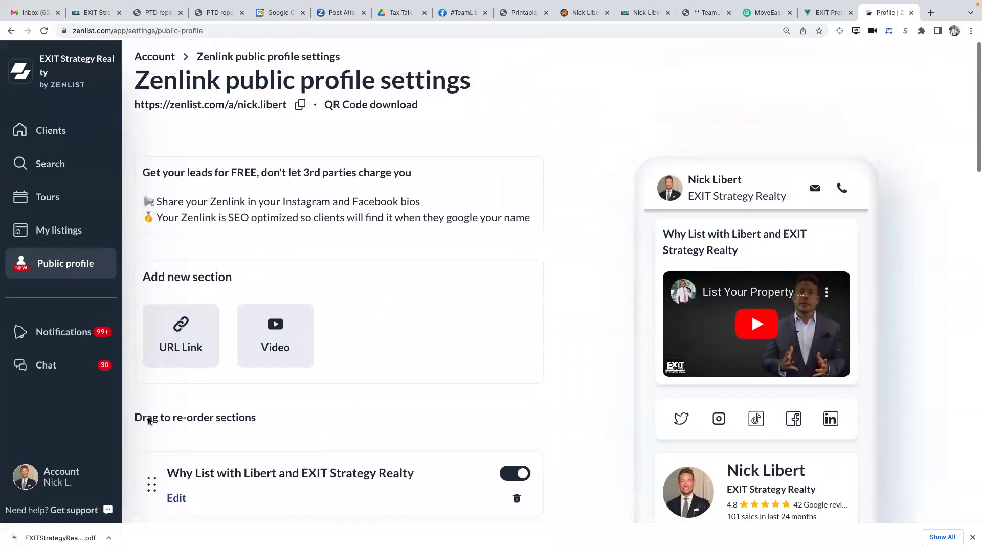
scroll(148, 418, "down", 6)
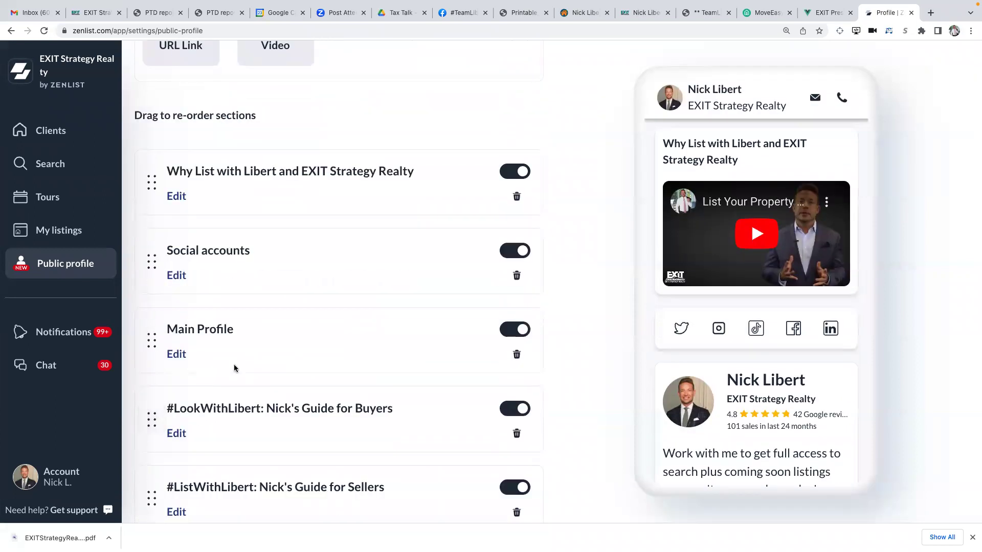
scroll(684, 351, "down", 2)
scroll(683, 351, "up", 2)
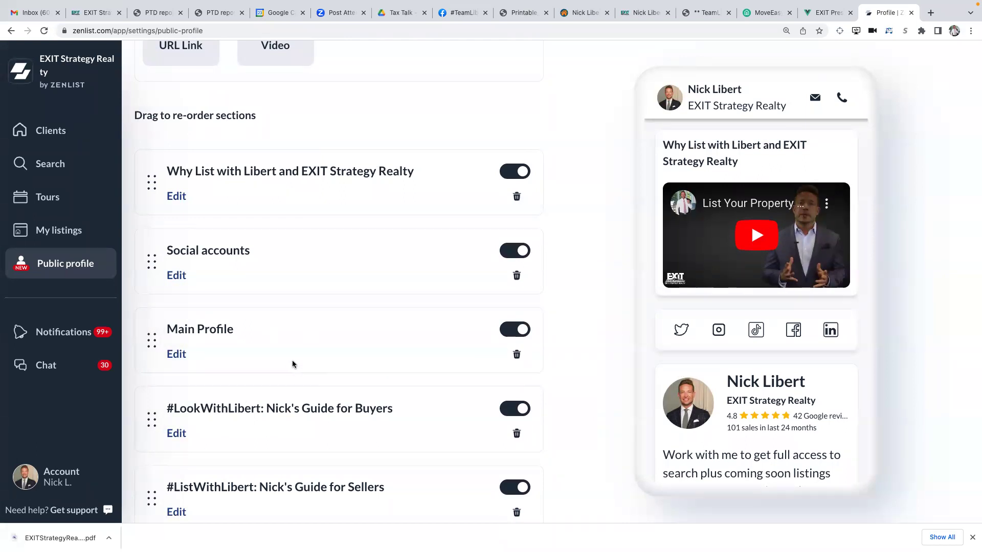
scroll(293, 364, "down", 10)
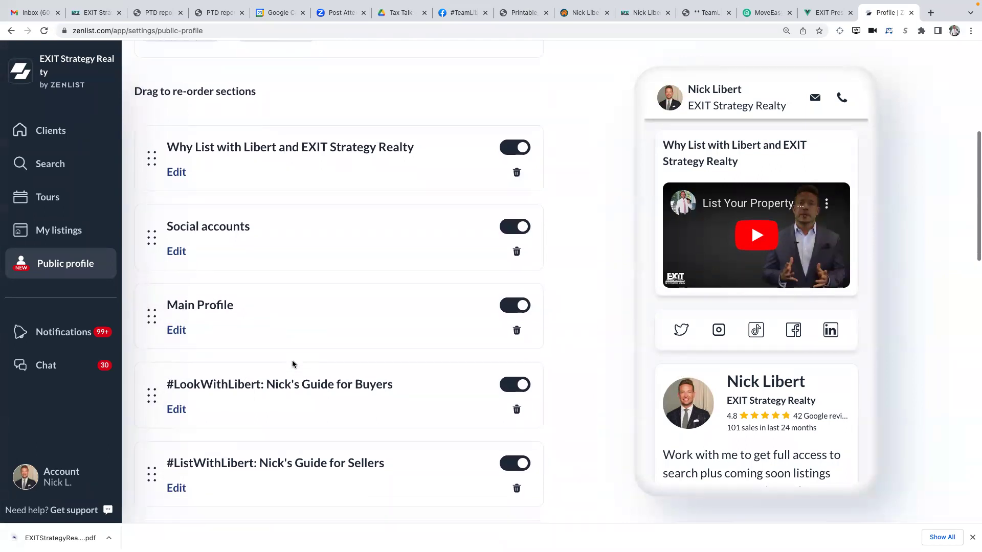
scroll(292, 364, "up", 10)
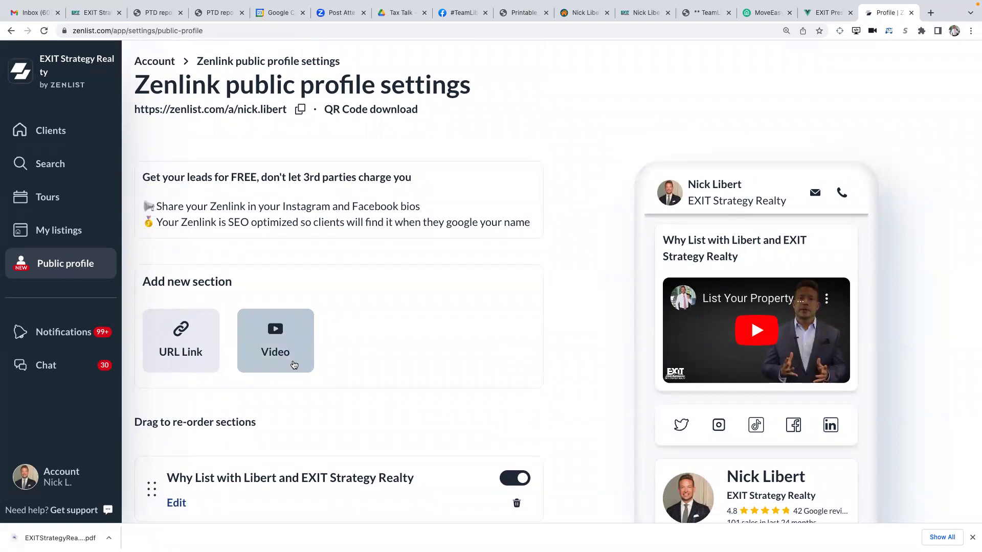
- Load the EXIT Strategy Realty site (exitstrategymovesyou.com) in a new tab
left_click(932, 12)
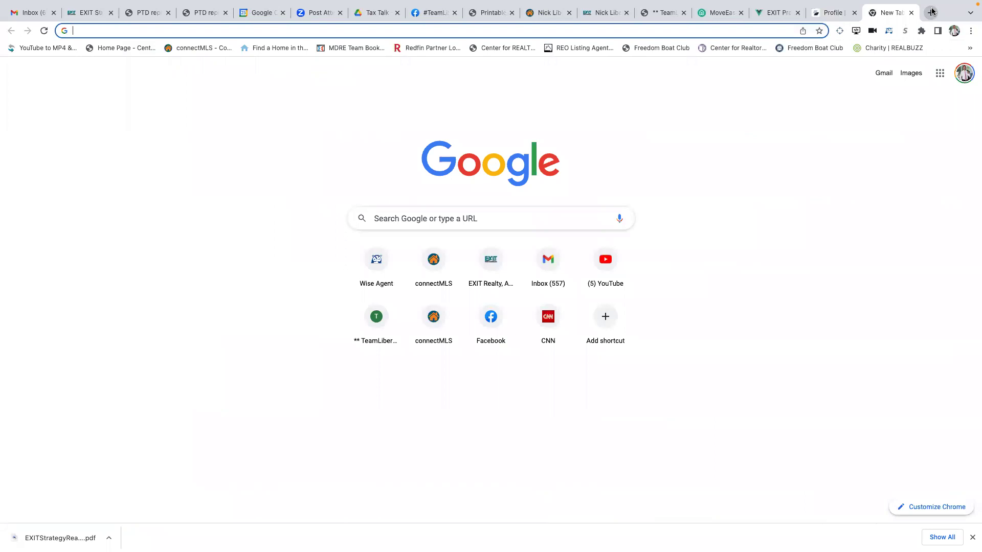
type("www")
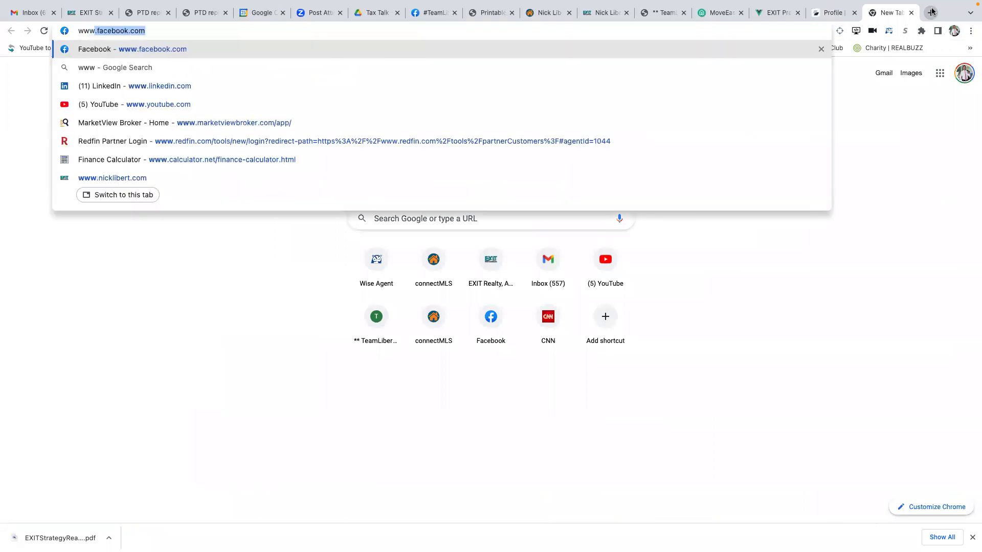
type(".m")
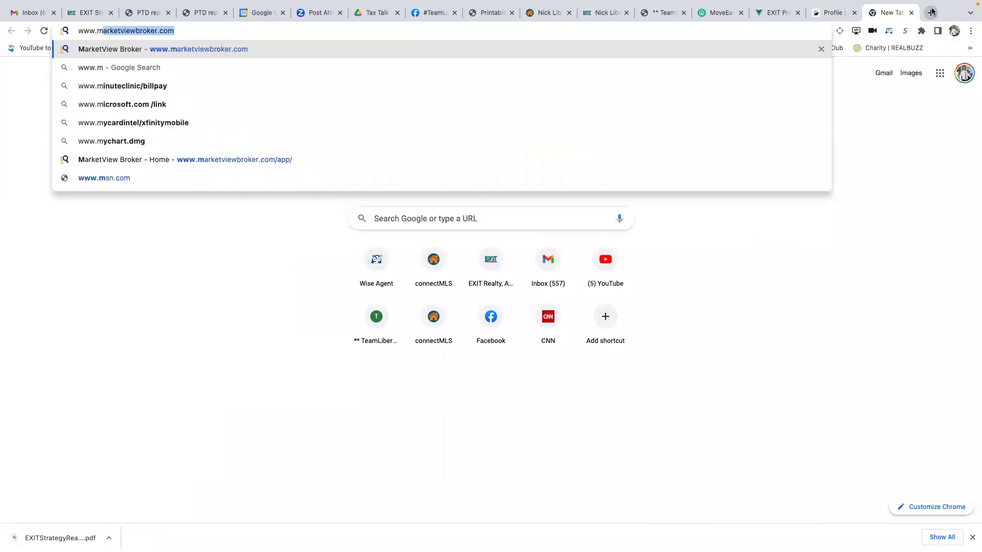
type("a")
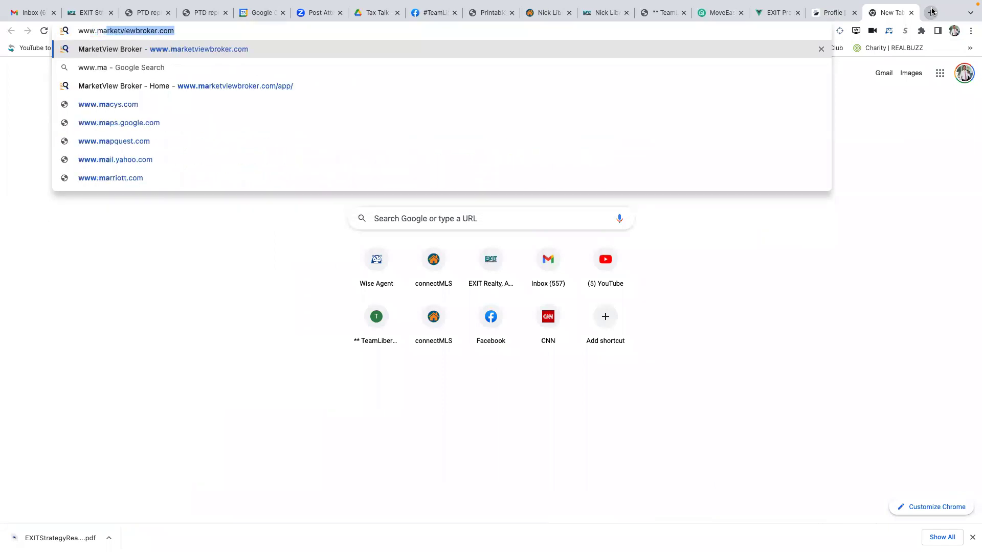
key("BackSpace")
key("BackSpace")
key("BackSpace")
type("exitstrategymovesyou.com")
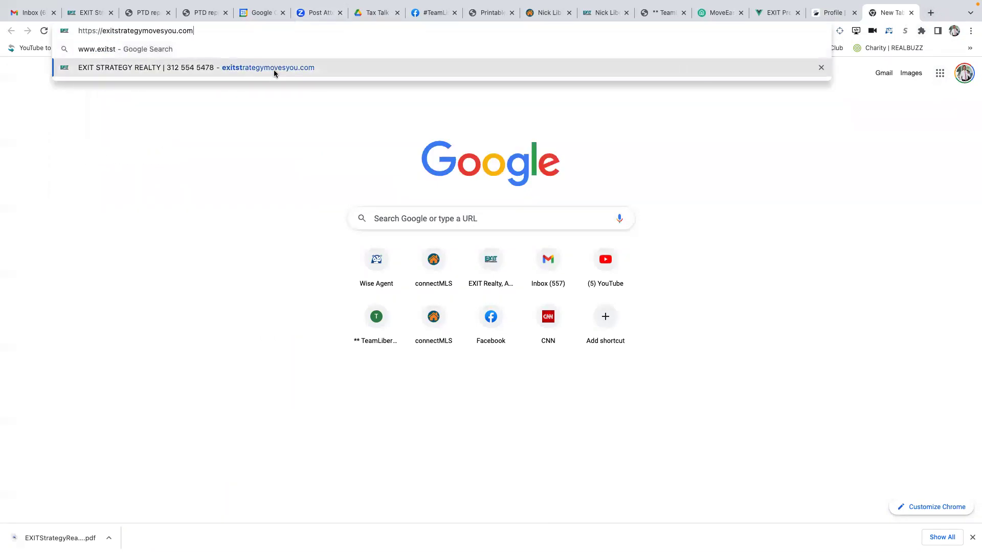
left_click(275, 68)
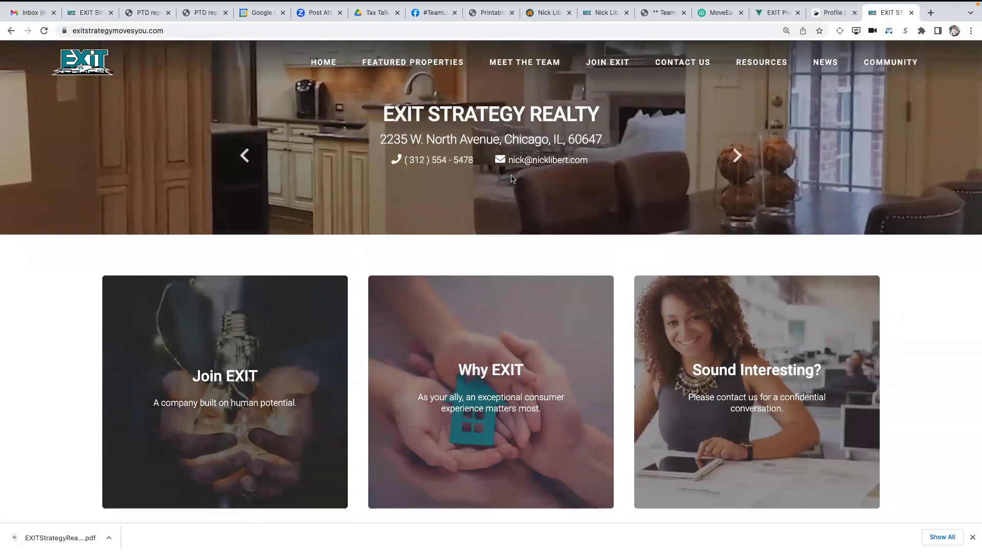
mouse_move(761, 62)
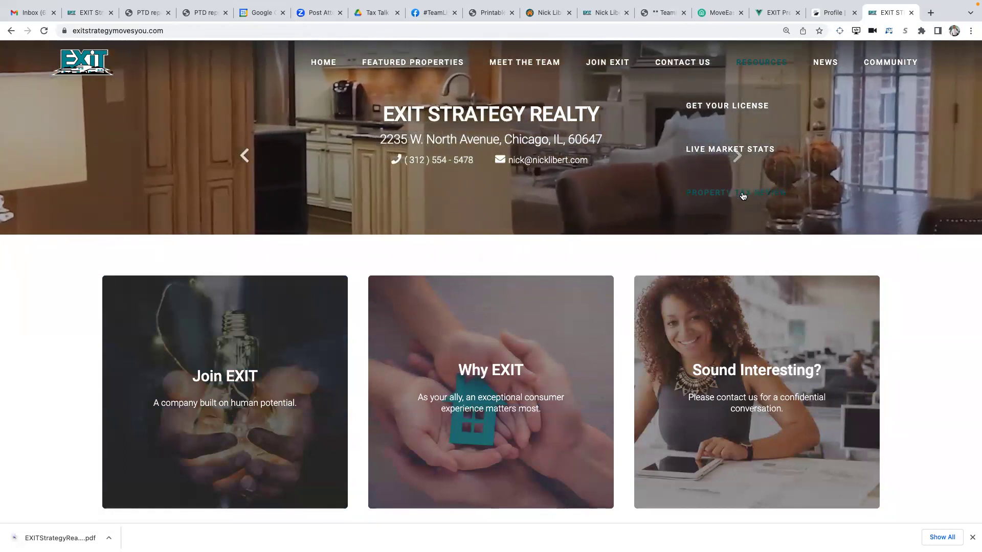
- Open the Property Tax Review Portal article and scroll through it
left_click(743, 194)
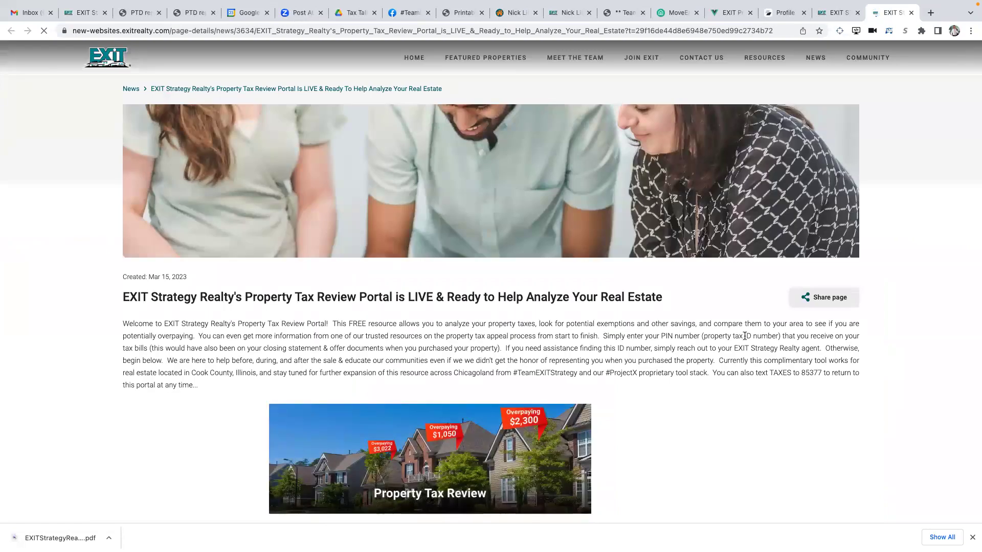
scroll(742, 195, "down", 2)
scroll(716, 393, "down", 1)
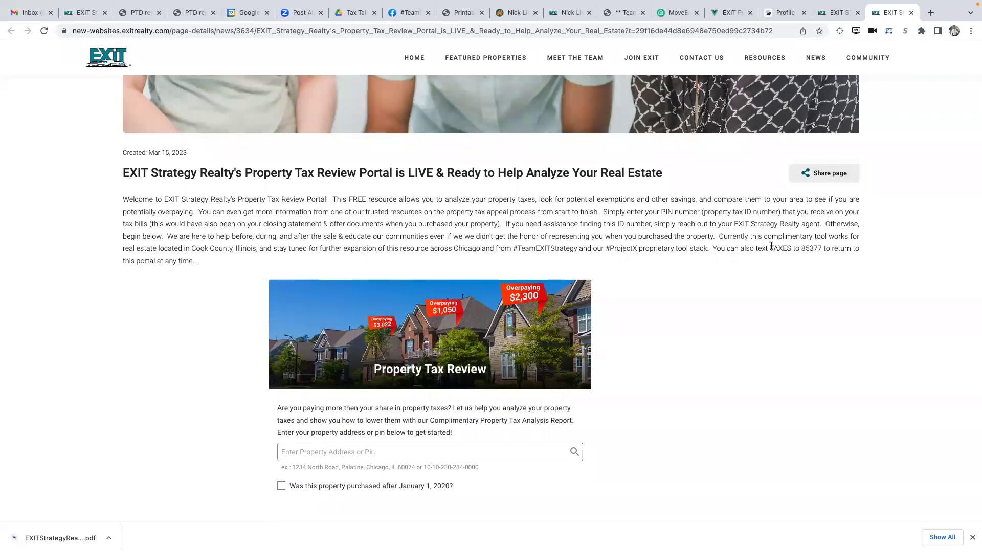
scroll(769, 300, "down", 2)
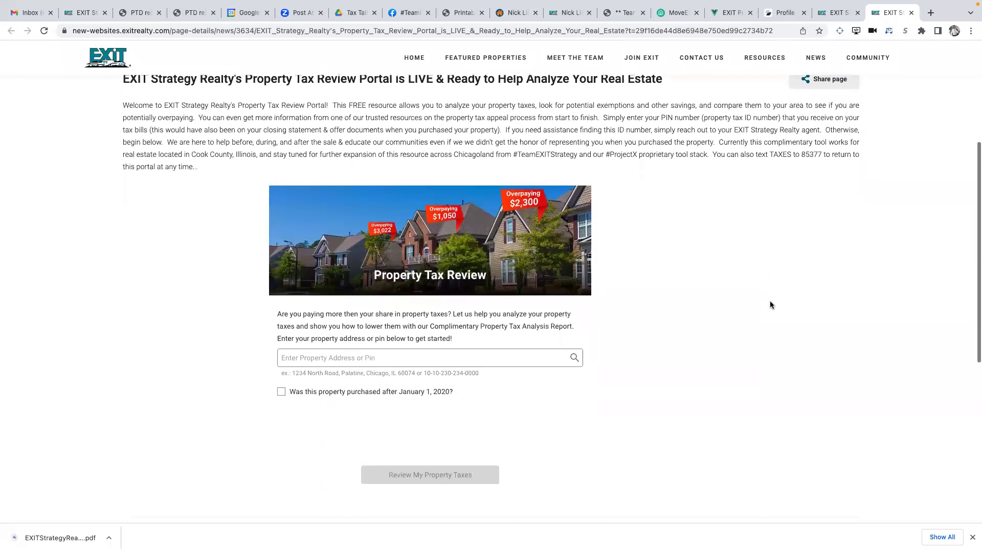
scroll(771, 305, "down", 3)
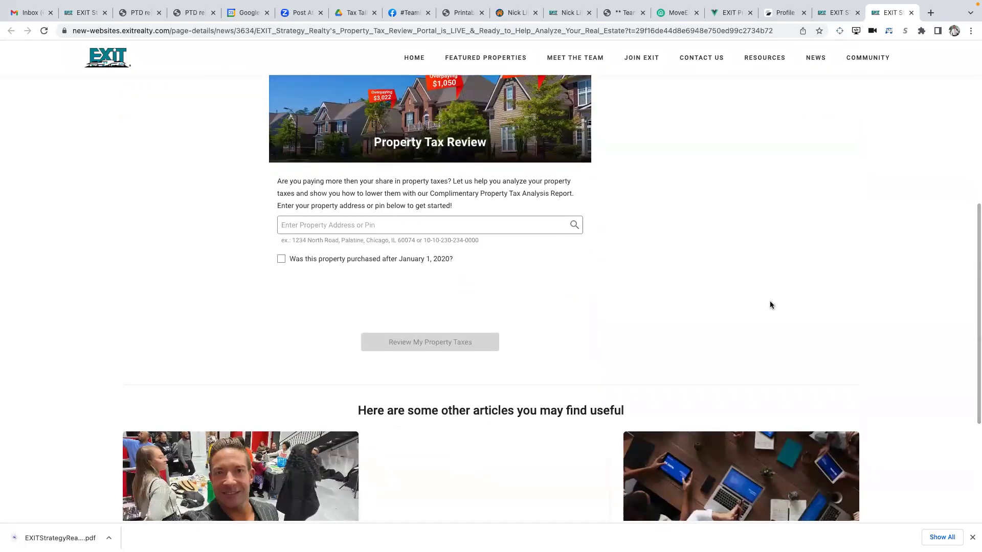
scroll(770, 305, "up", 6)
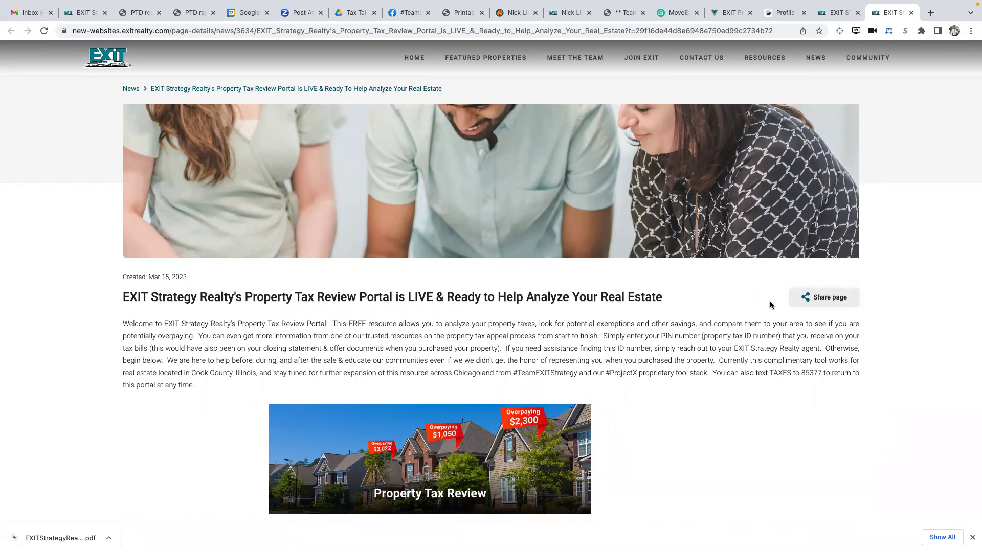
scroll(799, 354, "down", 2)
scroll(799, 357, "up", 2)
- Copy the article's share link and return to the Zenlist profile settings
left_click(830, 302)
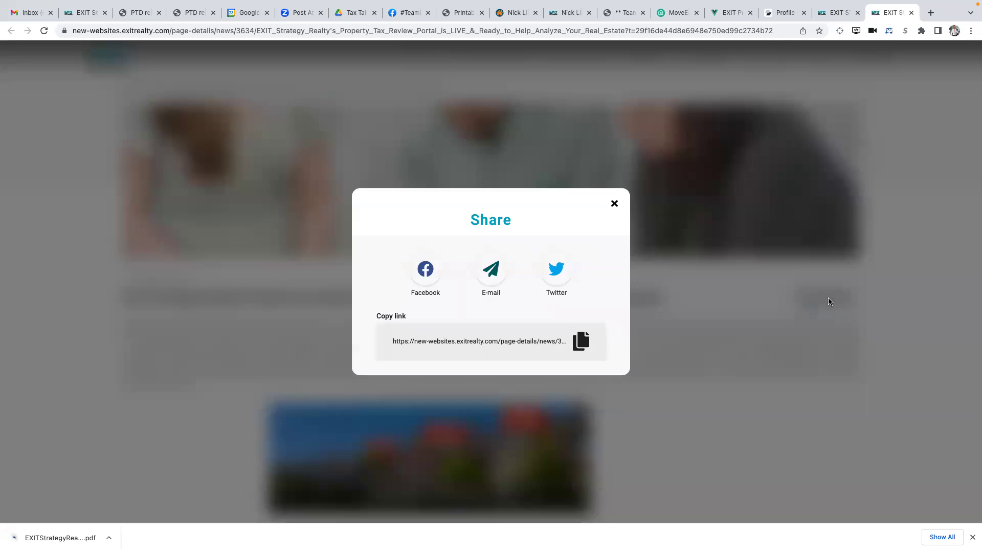
left_click(580, 345)
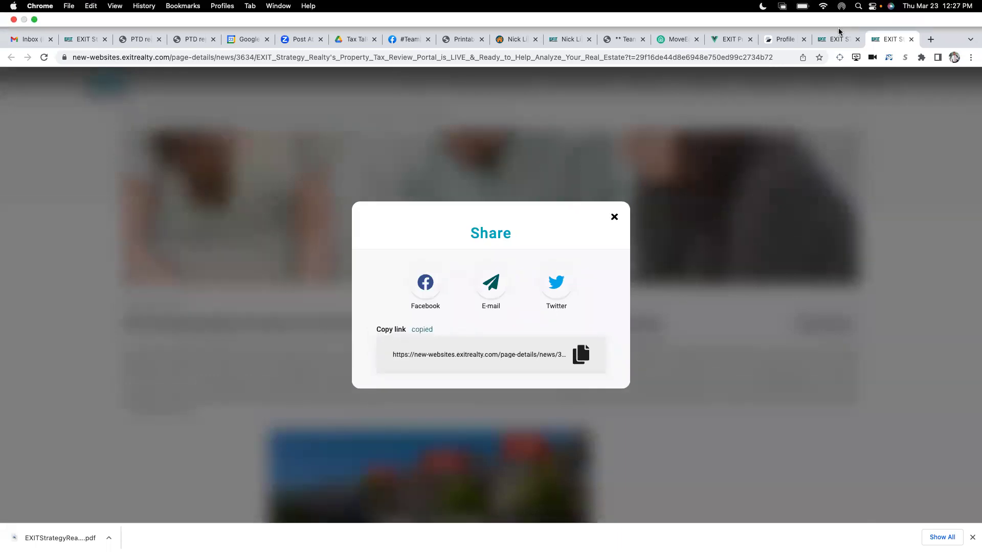
left_click(783, 40)
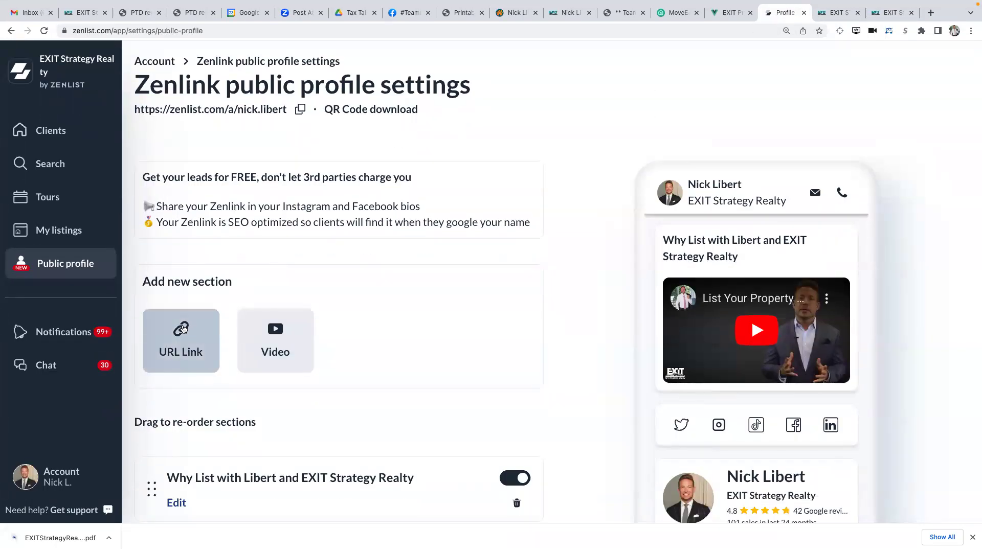
- Add a new URL Link section with the copied tax review article address as its URL
left_click(185, 342)
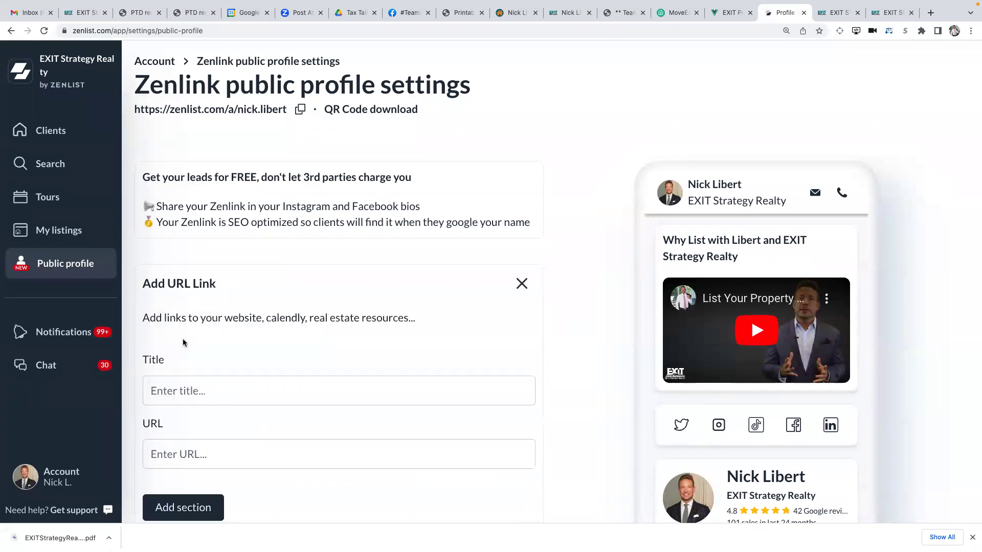
scroll(179, 366, "down", 3)
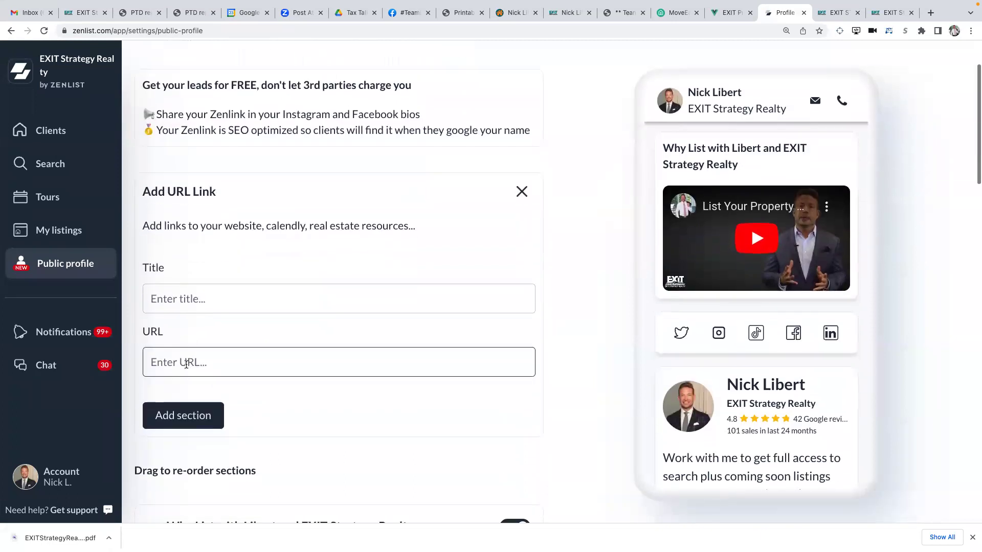
left_click(163, 364)
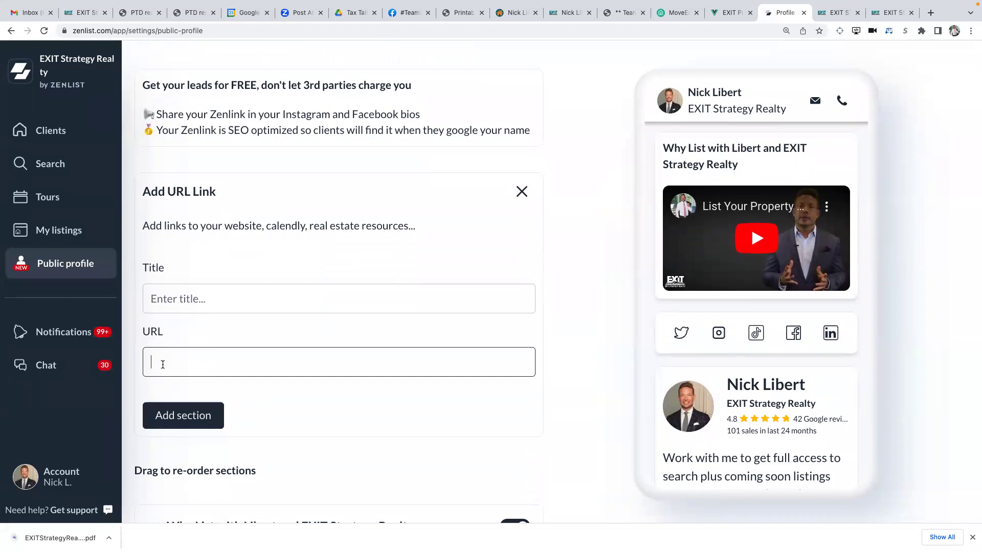
key("super+v")
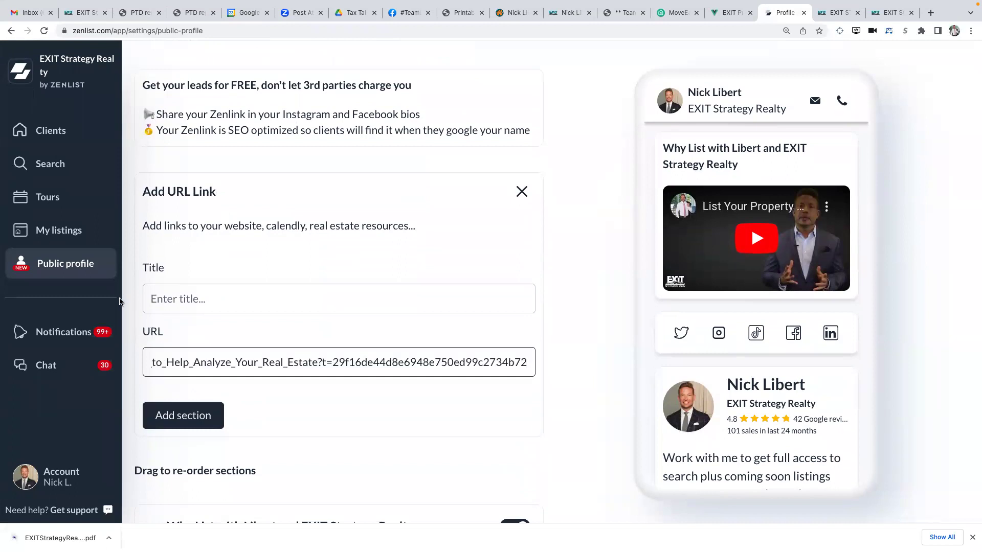
left_click(182, 298)
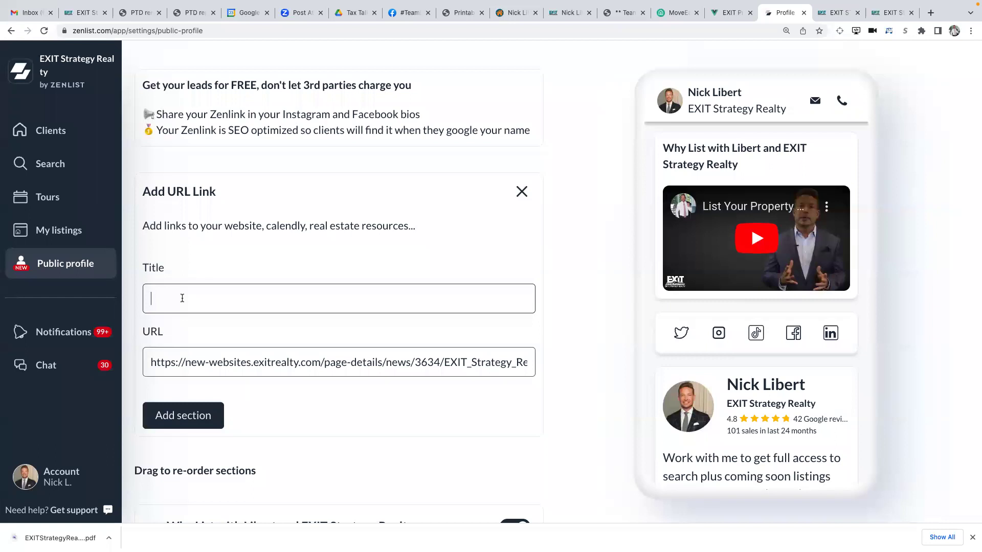
mouse_move(427, 4)
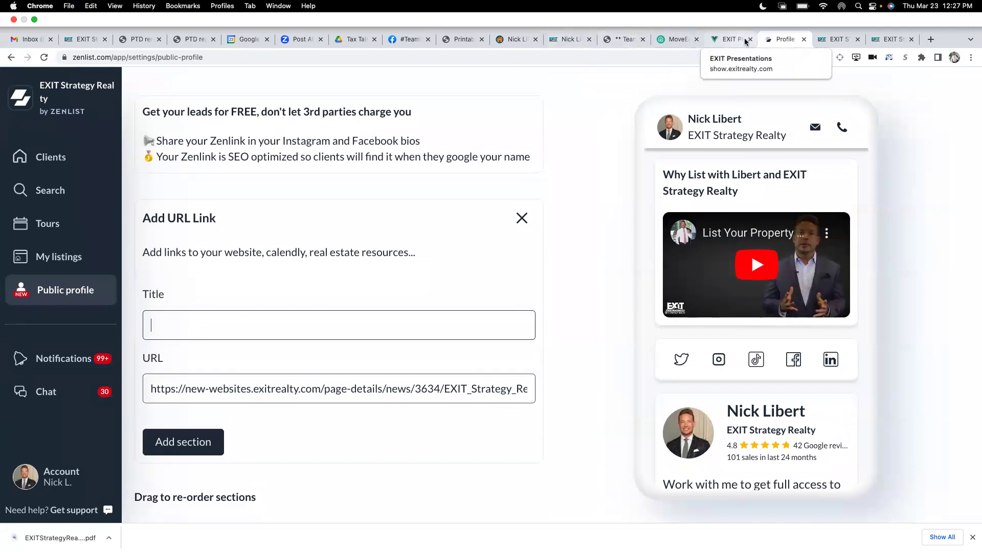
left_click(847, 42)
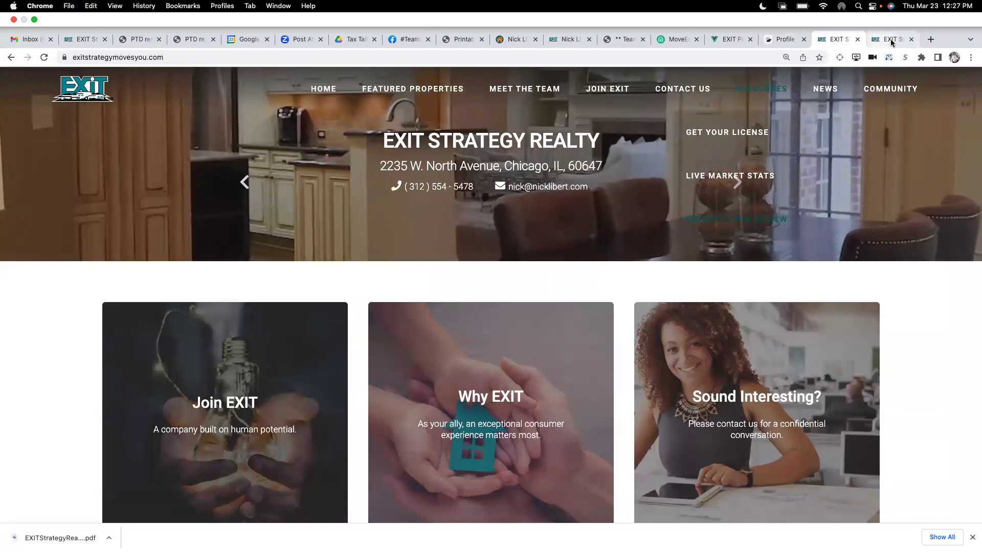
left_click(896, 44)
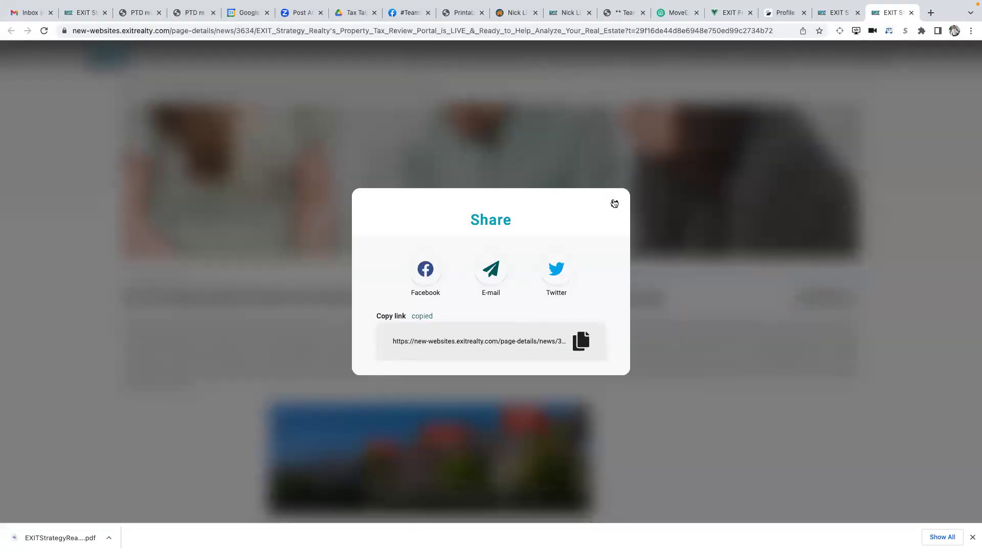
left_click(614, 205)
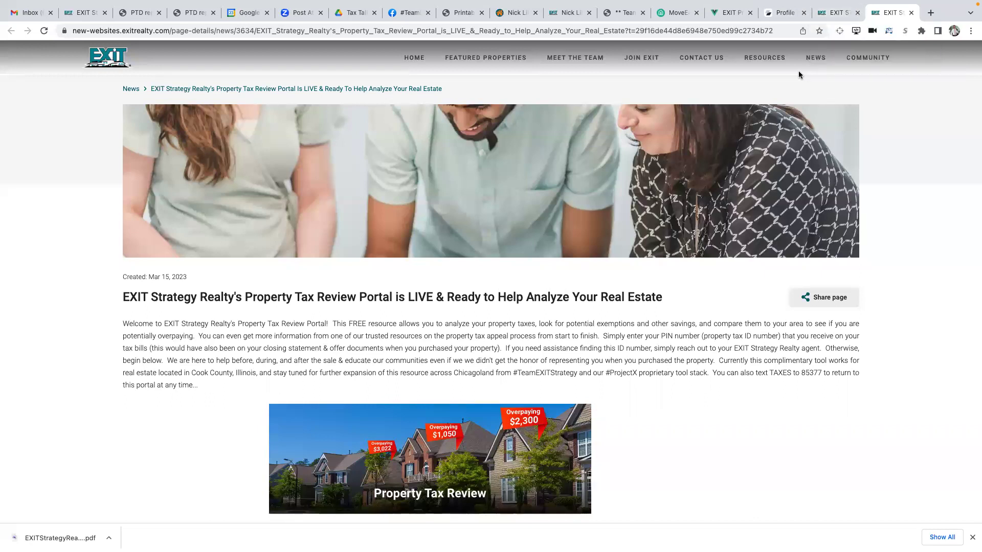
mouse_move(657, 6)
left_click(738, 42)
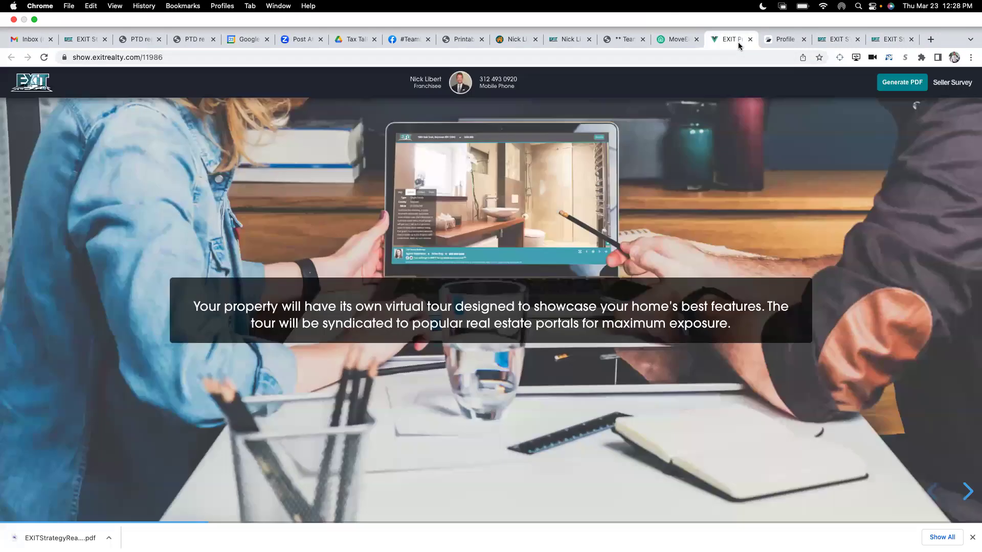
left_click(623, 40)
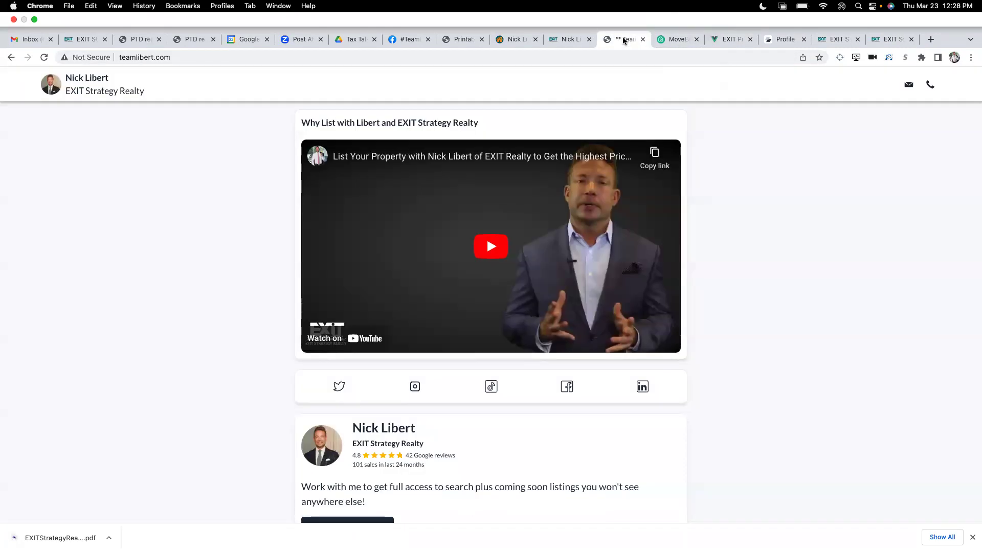
left_click(778, 39)
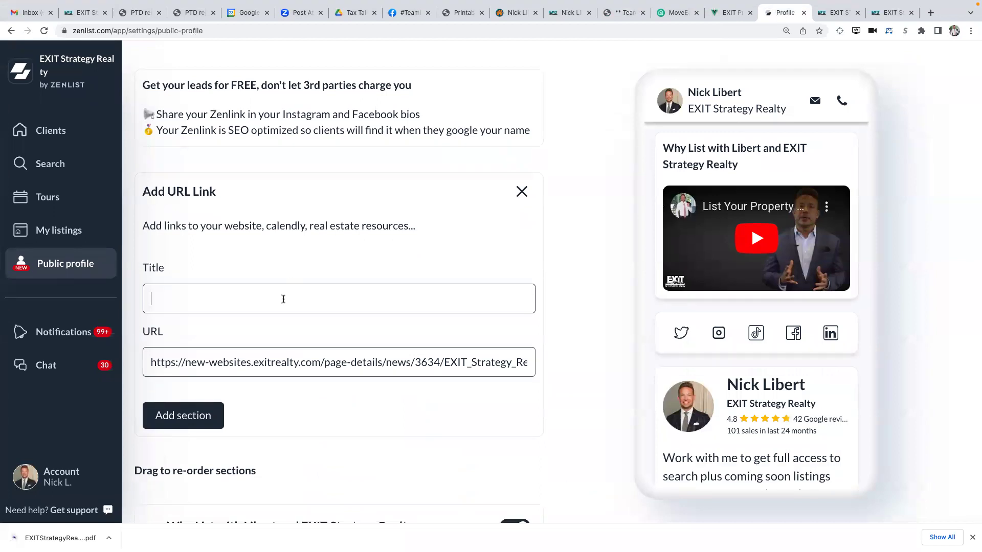
- Enter 'Free Cook County Property Tax Review' as the link section's title
left_click(284, 299)
type("Review My Cook County Proepr")
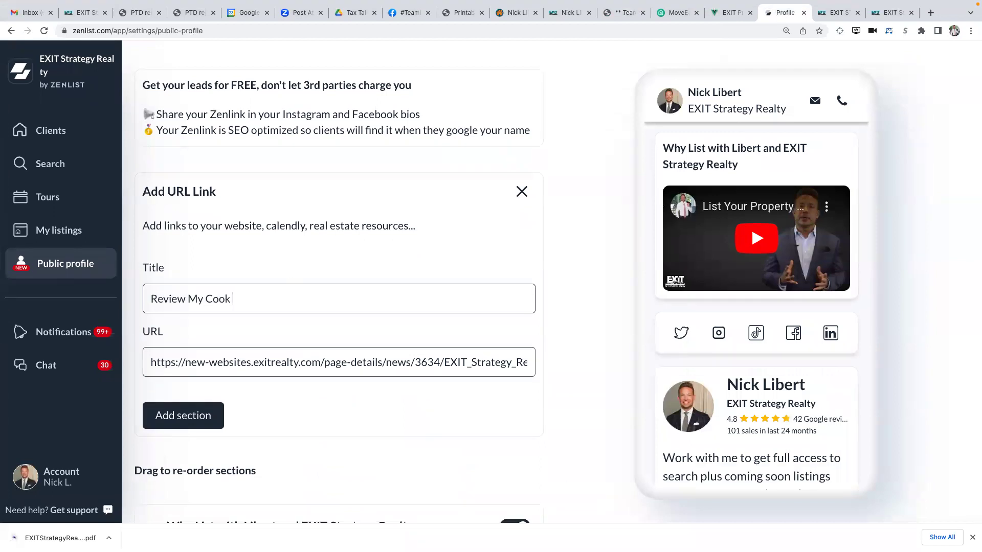
key("BackSpace")
key("BackSpace")
key("BackSpace")
key("BackSpace")
key("BackSpace")
key("BackSpace")
key("BackSpace")
key("BackSpace")
key("BackSpace")
key("BackSpace")
key("BackSpace")
key("BackSpace")
key("BackSpace")
key("BackSpace")
key("BackSpace")
key("BackSpace")
key("BackSpace")
key("BackSpace")
key("BackSpace")
key("BackSpace")
key("BackSpace")
key("BackSpace")
key("BackSpace")
key("BackSpace")
key("BackSpace")
key("BackSpace")
key("BackSpace")
key("BackSpace")
type("Cook")
key("BackSpace")
key("BackSpace")
key("BackSpace")
key("BackSpace")
type("Free Cook Coun")
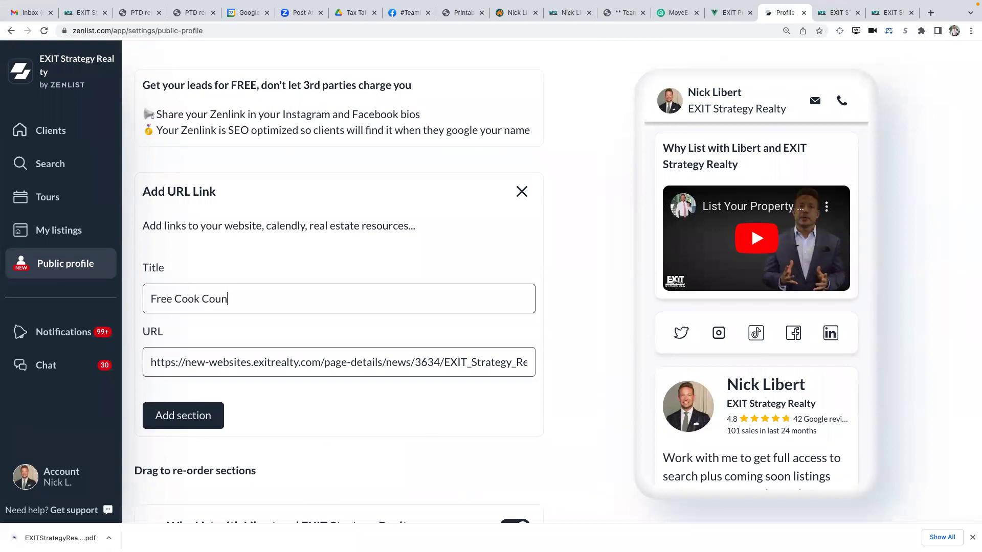
type("ty Property Tax Review")
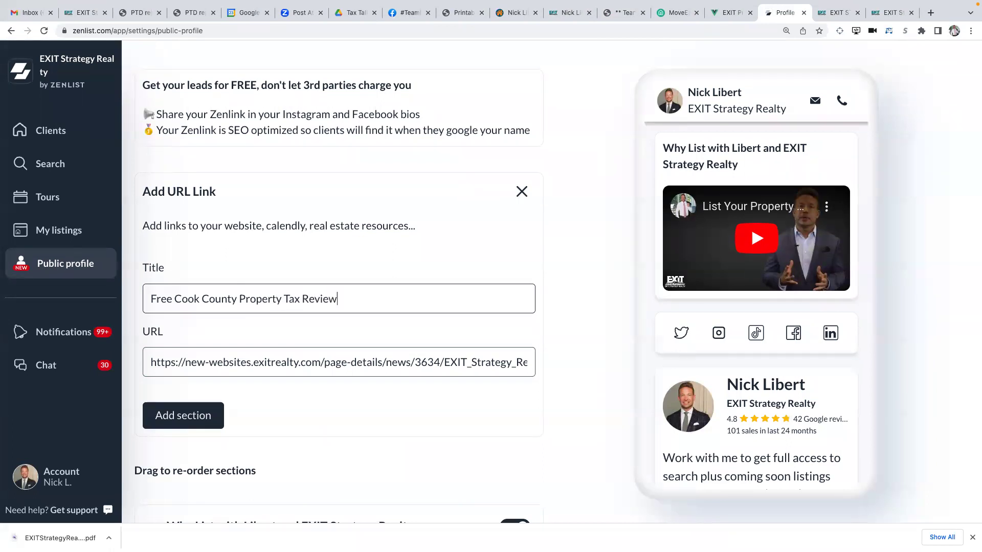
- Save the new link section and check it in the phone preview
left_click(201, 427)
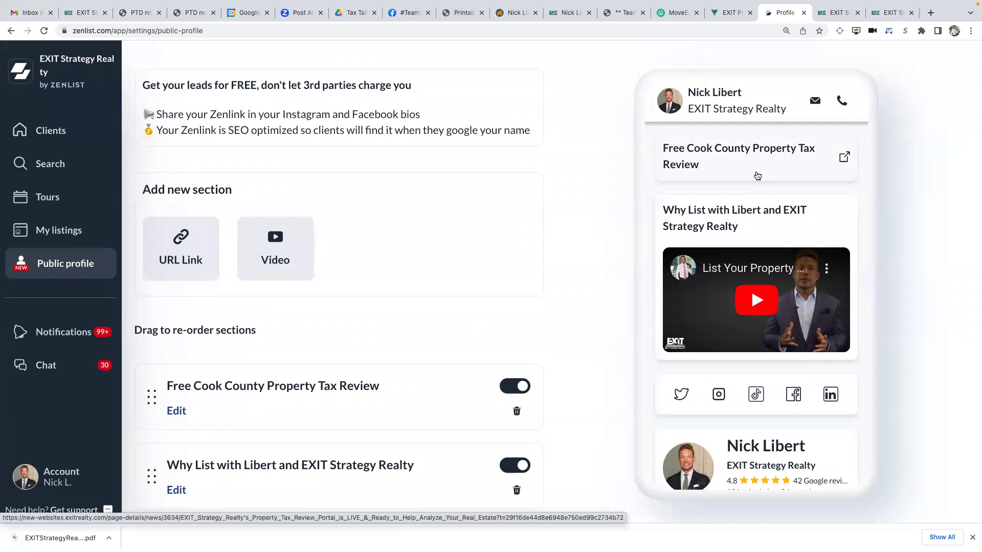
scroll(783, 260, "down", 8)
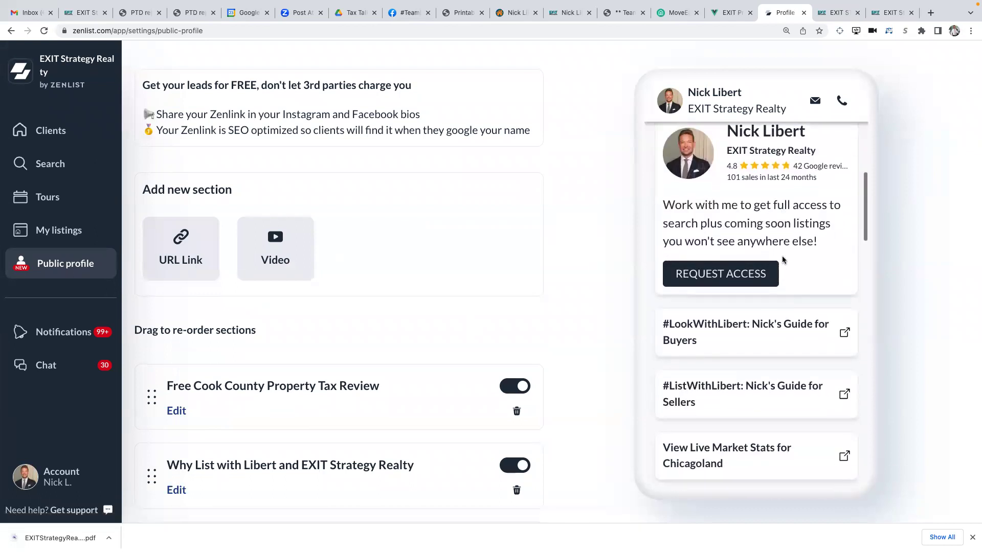
scroll(783, 260, "up", 5)
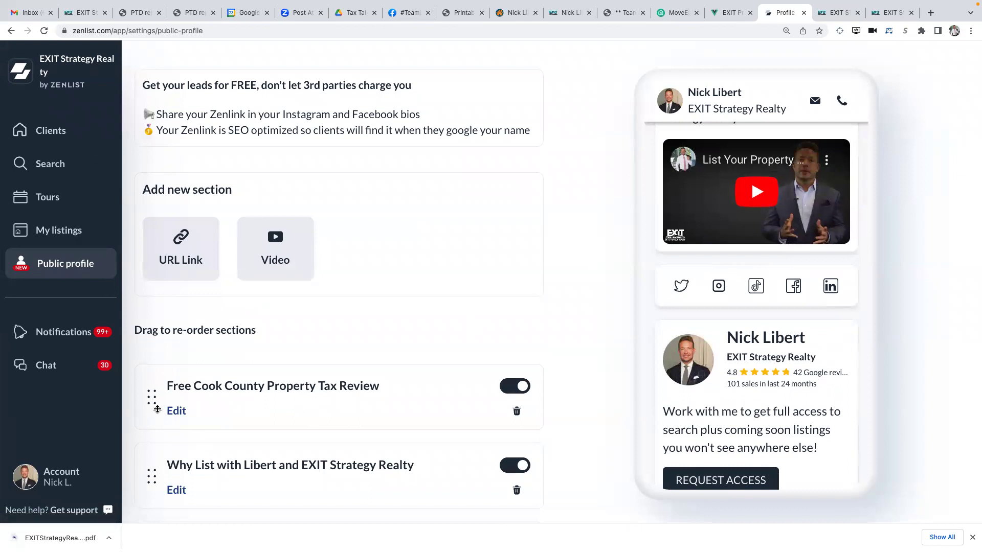
left_click_drag(151, 392, 155, 271)
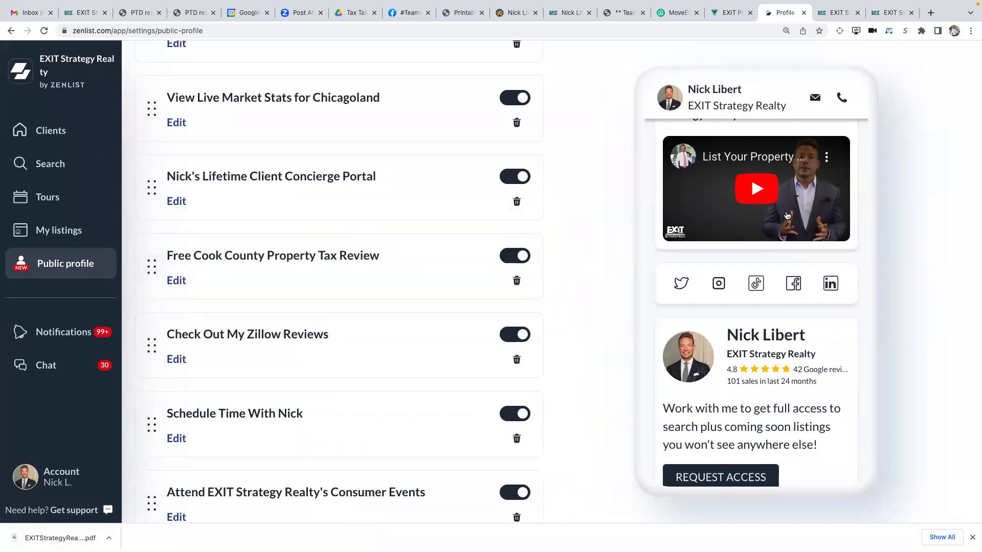
scroll(820, 292, "down", 5)
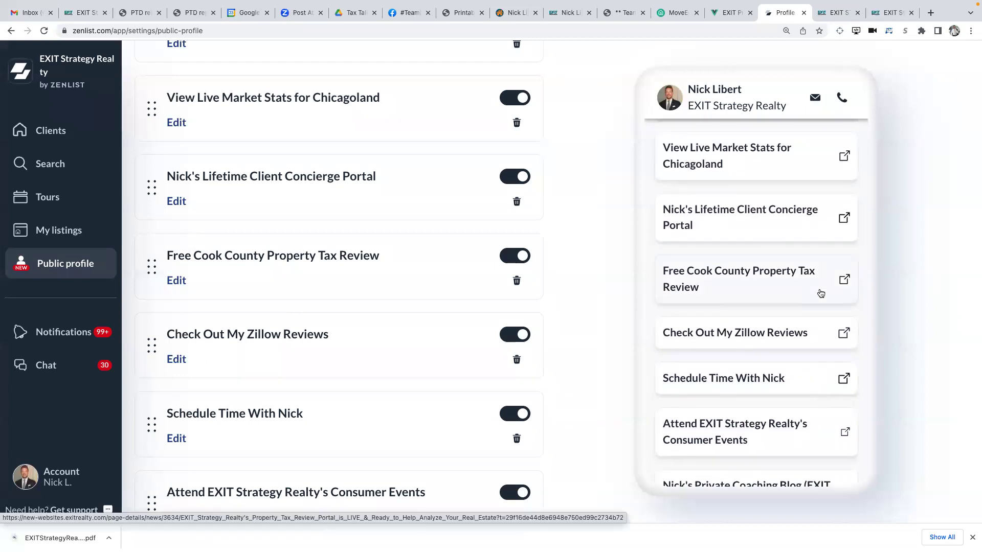
scroll(843, 332, "down", 3)
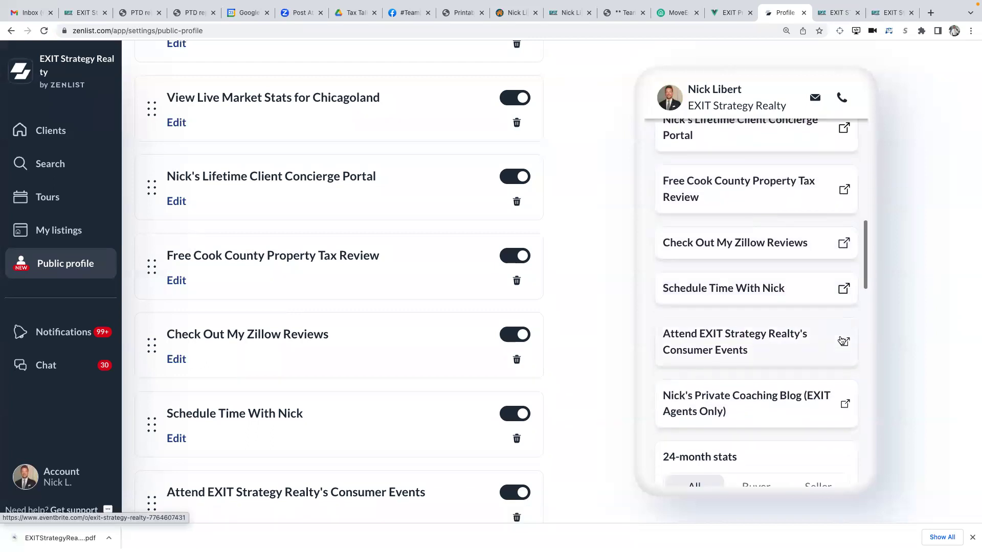
scroll(719, 301, "down", 2)
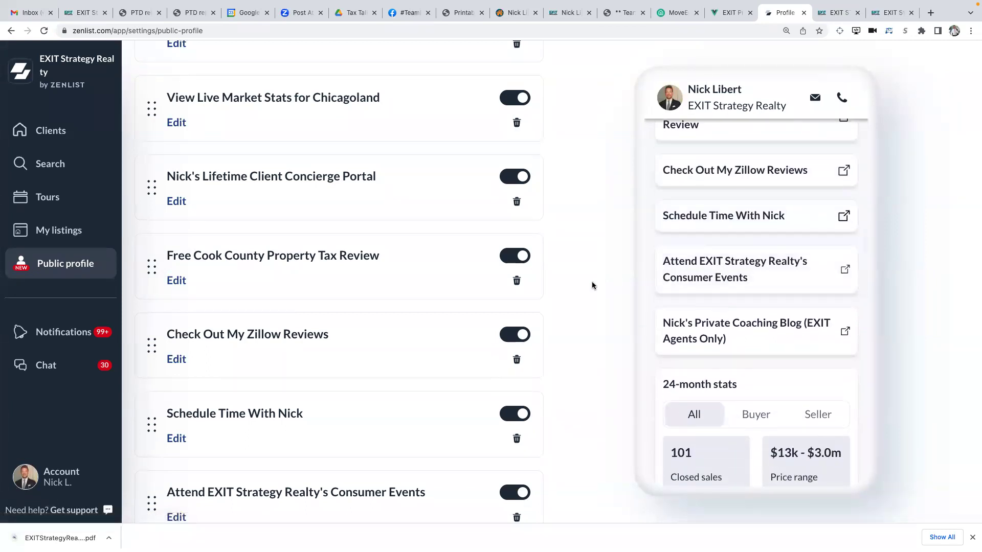
scroll(593, 286, "down", 1)
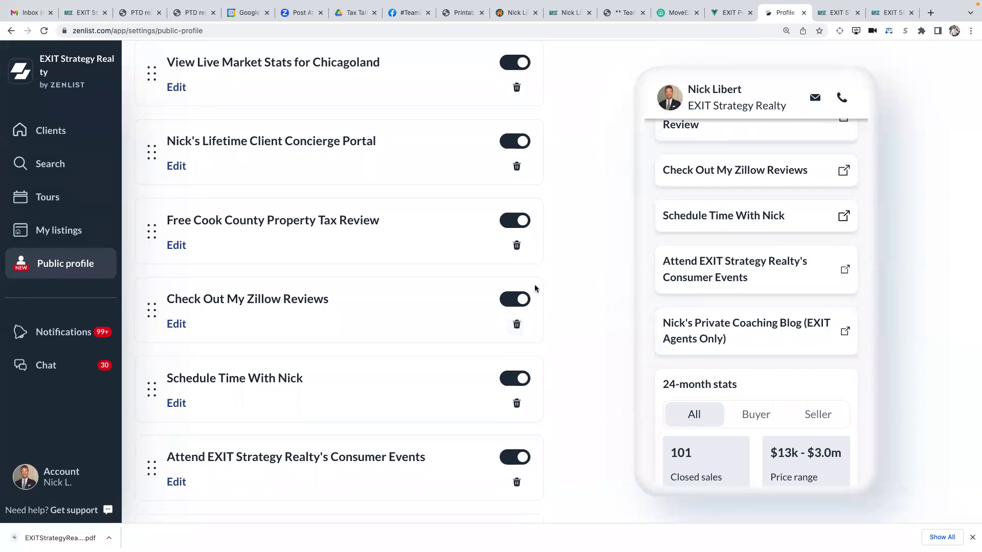
- Switch off the Check Out My Zillow Reviews section and review the remaining preview sections
left_click(523, 302)
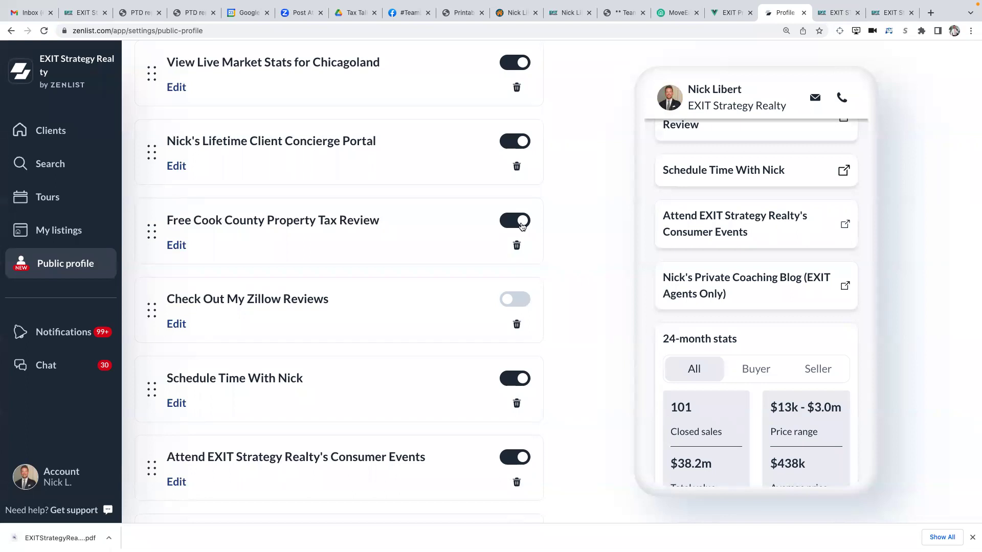
scroll(578, 134, "down", 8)
scroll(578, 134, "down", 3)
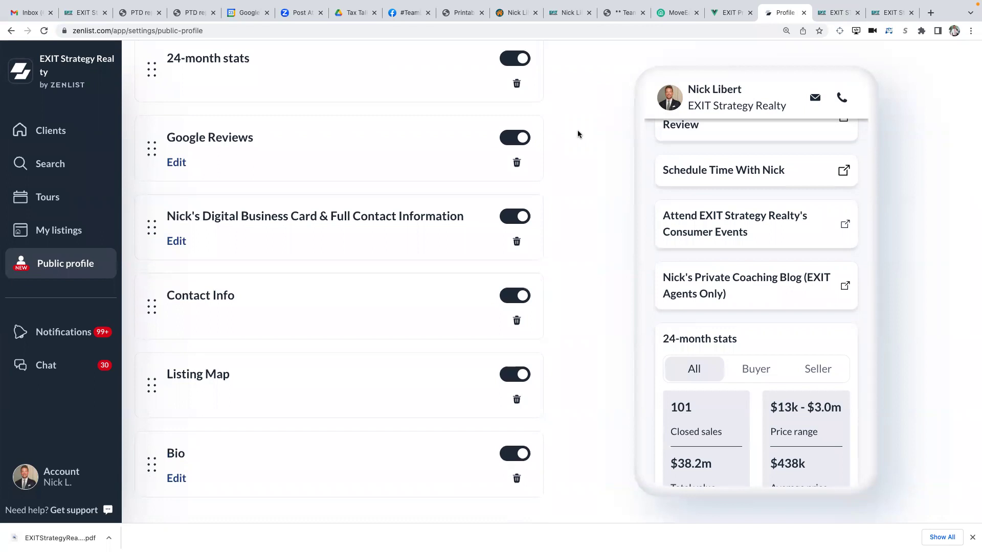
scroll(588, 44, "up", 15)
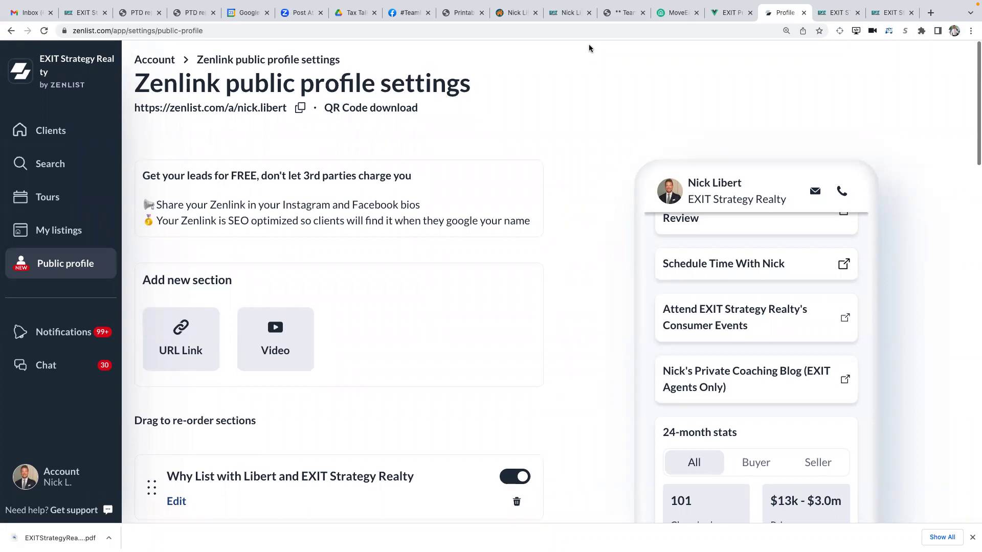
scroll(593, 188, "down", 9)
scroll(593, 188, "down", 7)
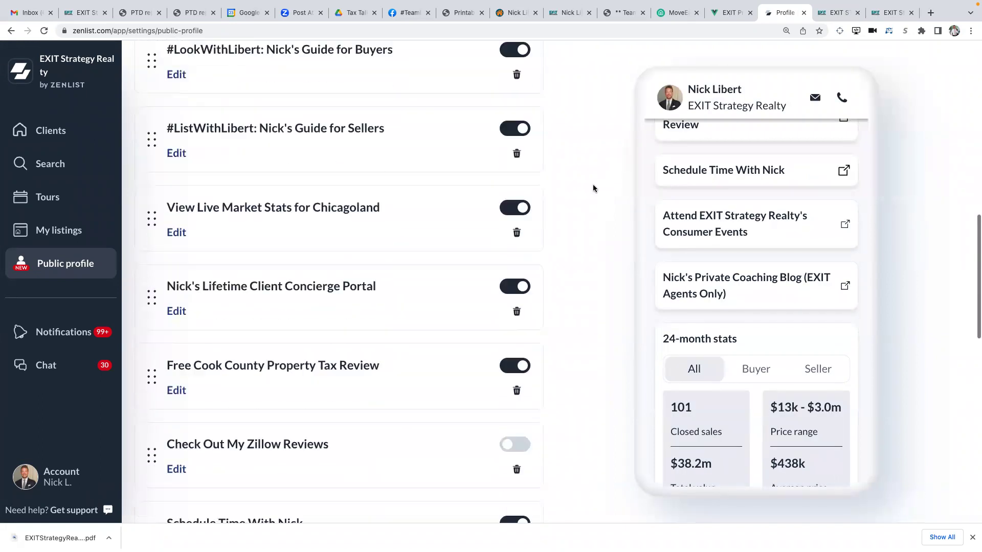
left_click(510, 272)
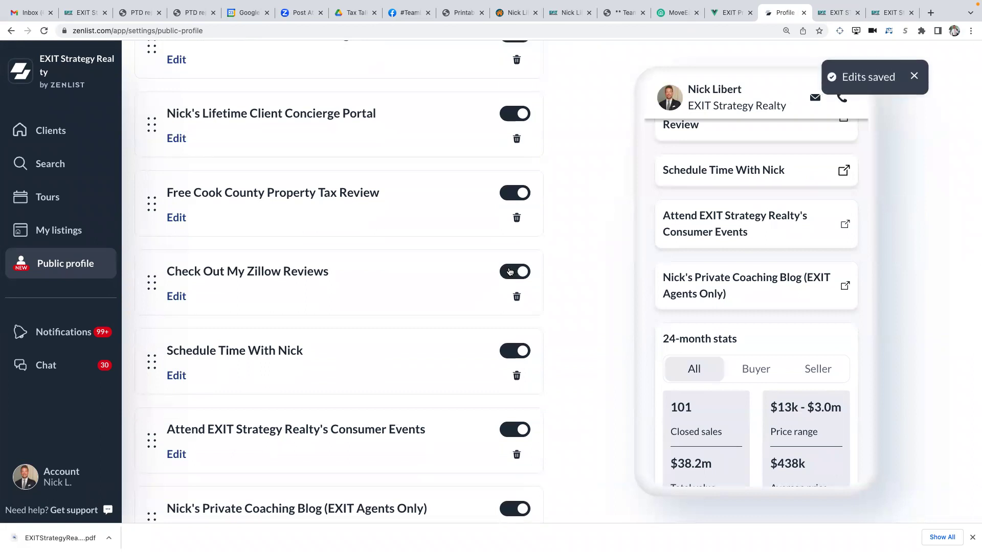
left_click(510, 272)
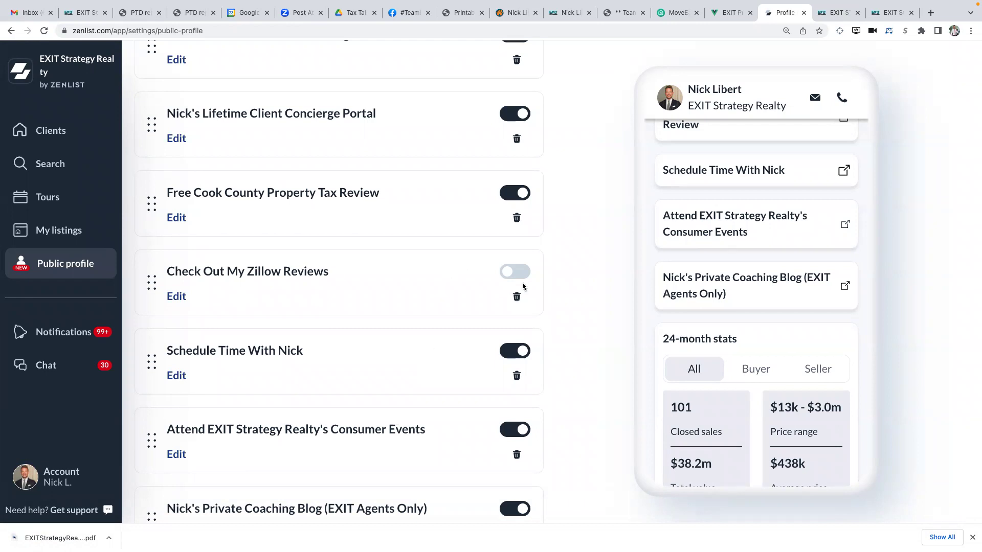
scroll(560, 278, "up", 15)
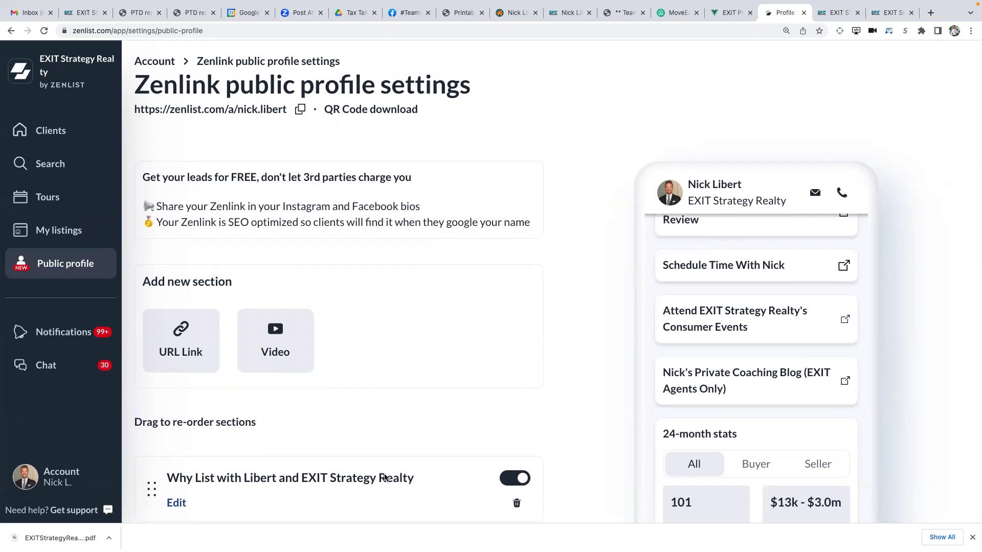
mouse_move(493, 537)
scroll(594, 319, "down", 3)
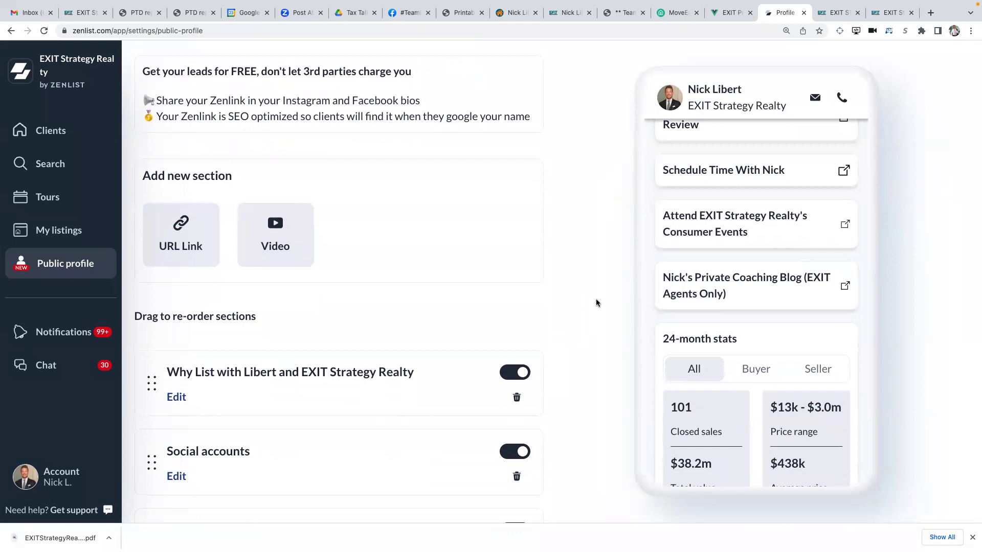
scroll(595, 300, "up", 3)
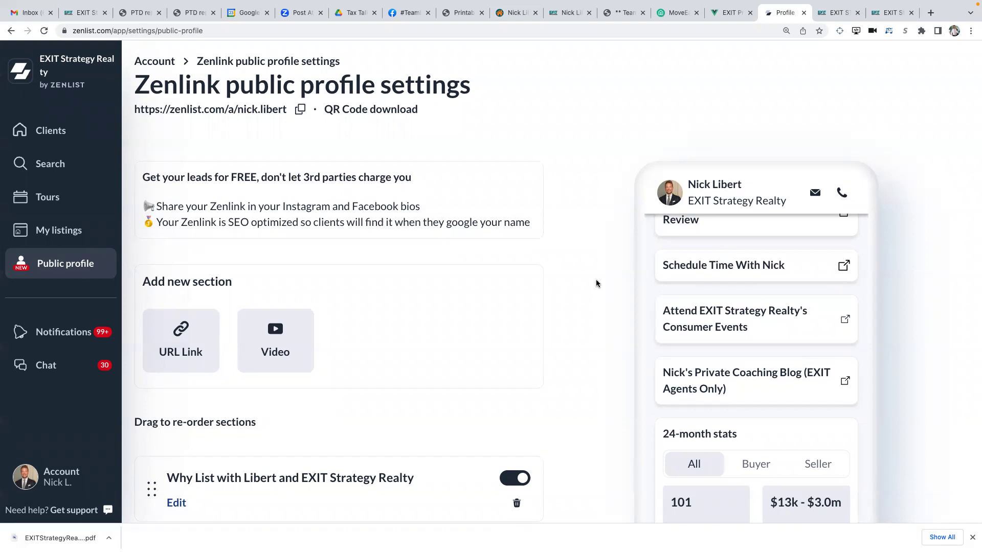
scroll(557, 295, "down", 2)
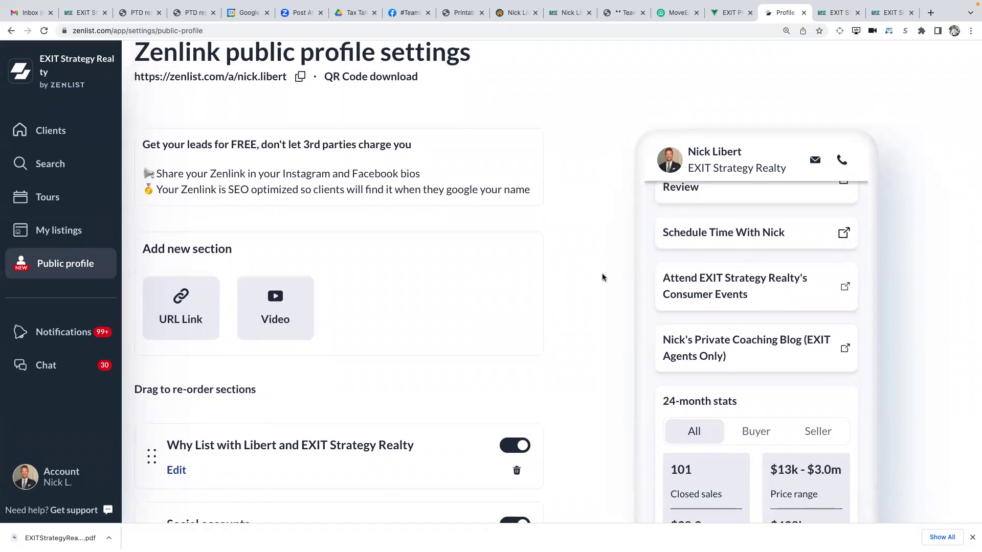
scroll(603, 278, "down", 10)
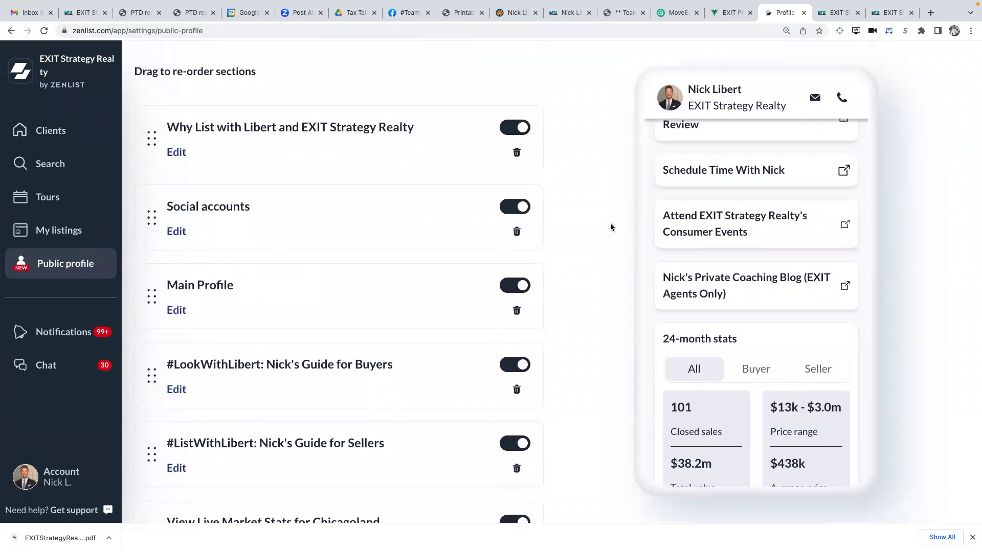
scroll(610, 227, "down", 6)
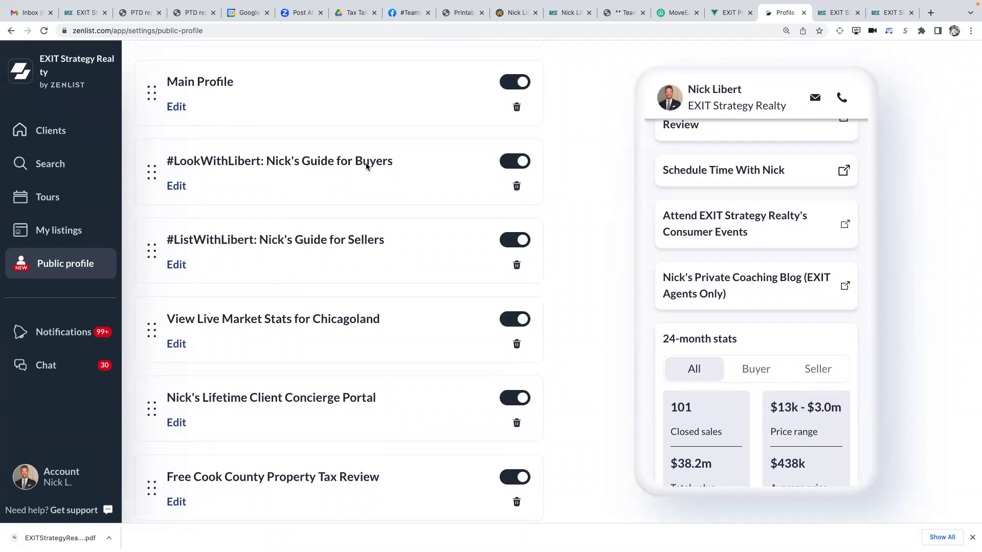
scroll(605, 316, "down", 10)
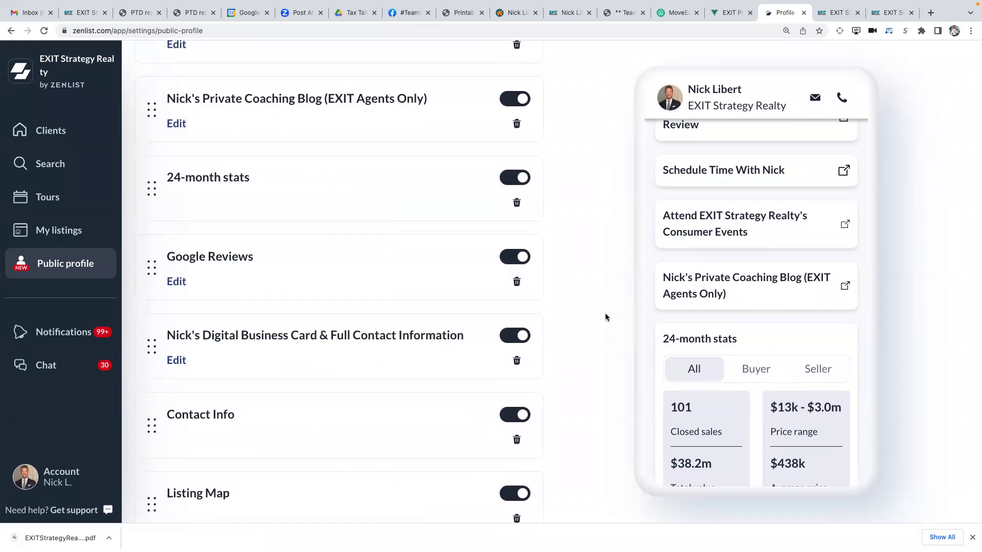
mouse_move(830, 13)
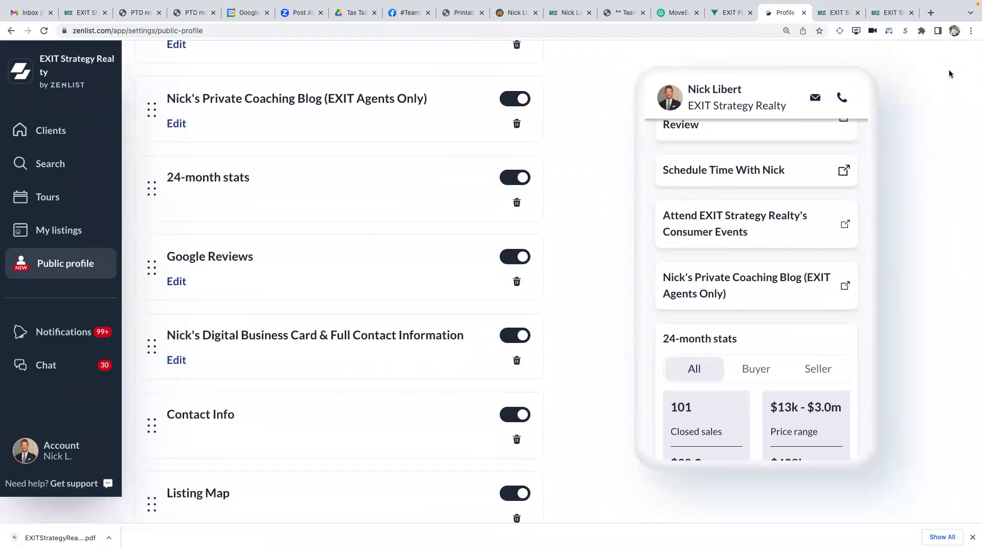
- Navigate the Property Tax Review article tab to godaddy.com instead
left_click(894, 9)
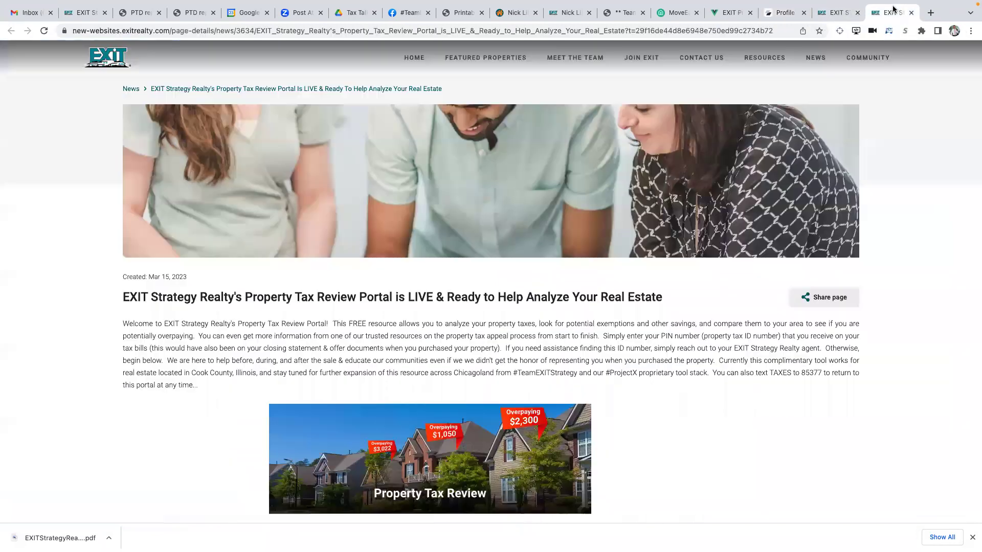
left_click(713, 31)
key("BackSpace")
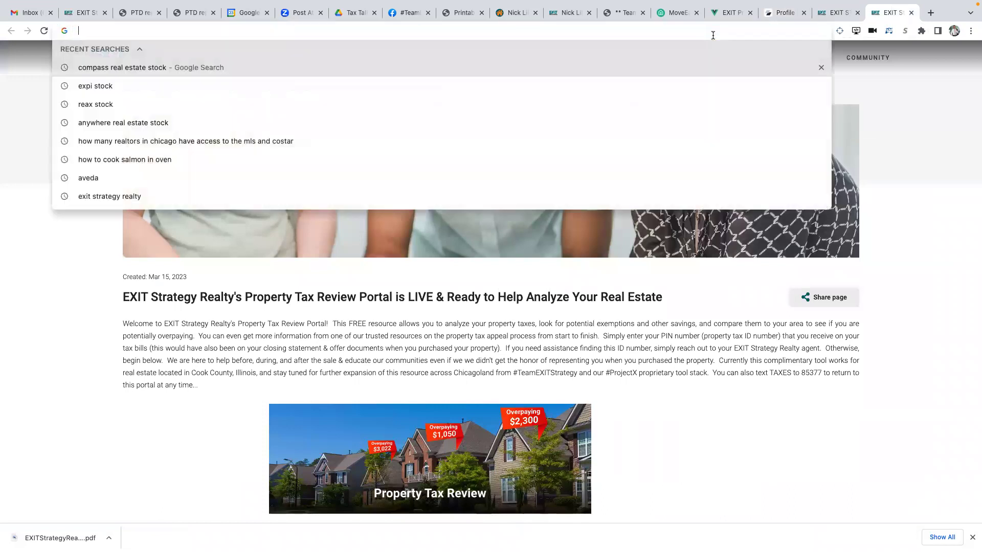
type("god")
key("Return")
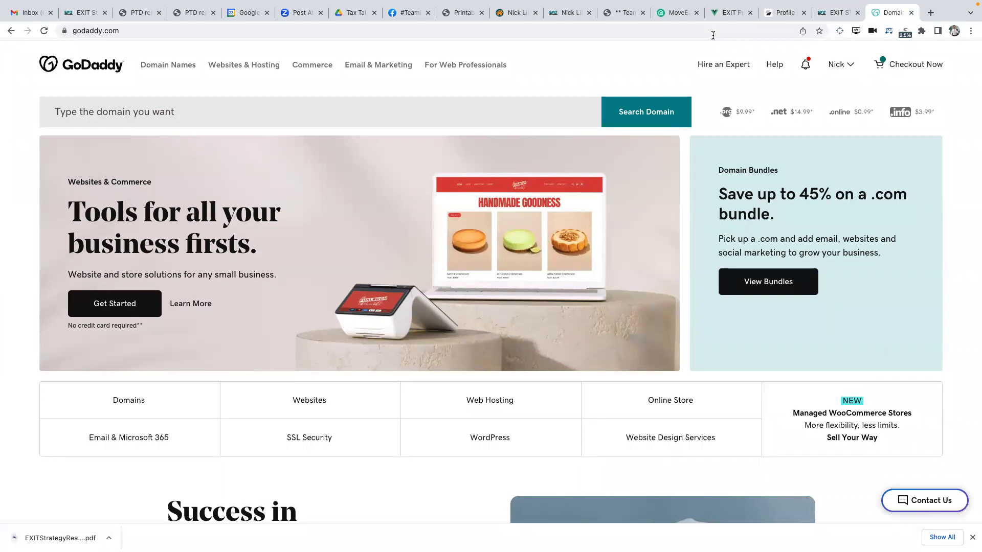
- Go to My Products from the GoDaddy account menu to list the account's businesses and domains
left_click(838, 70)
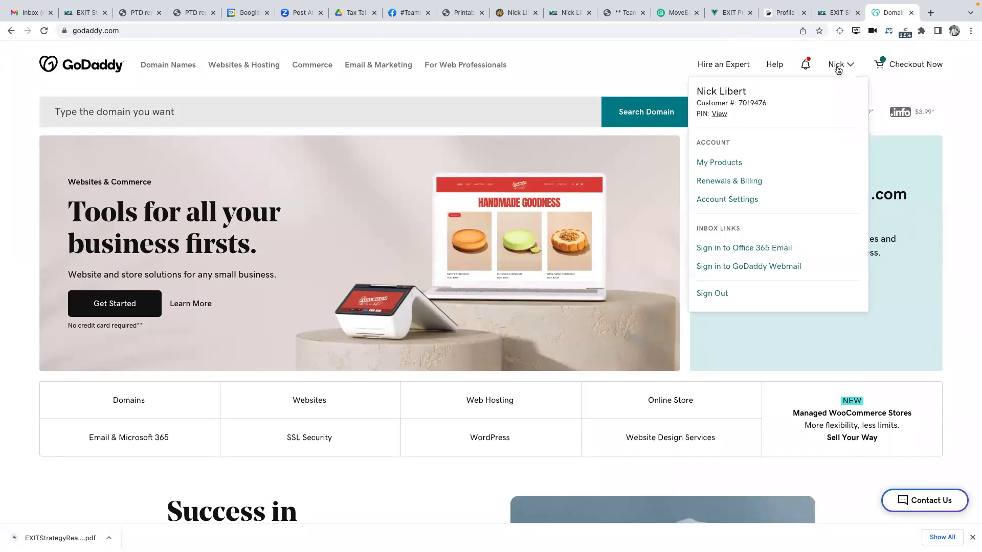
left_click(727, 162)
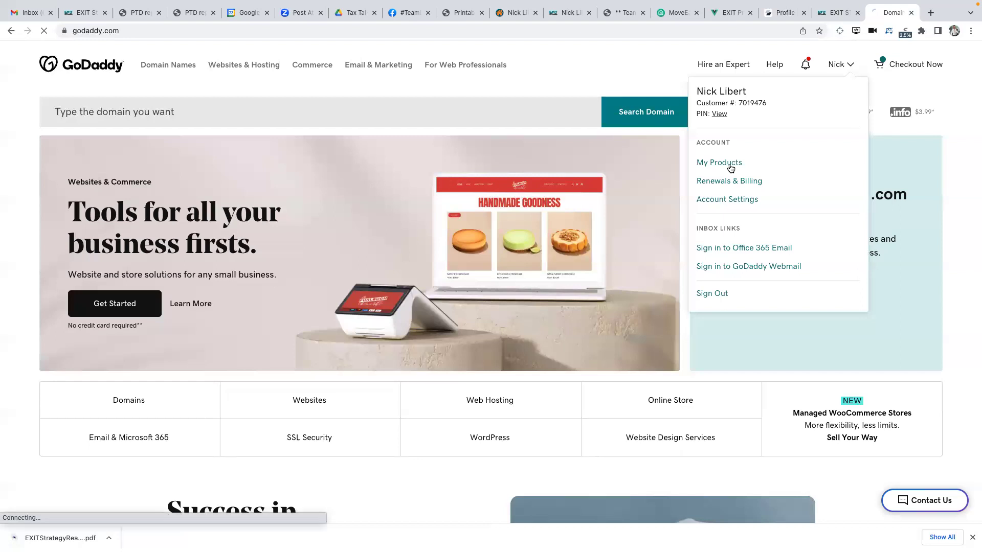
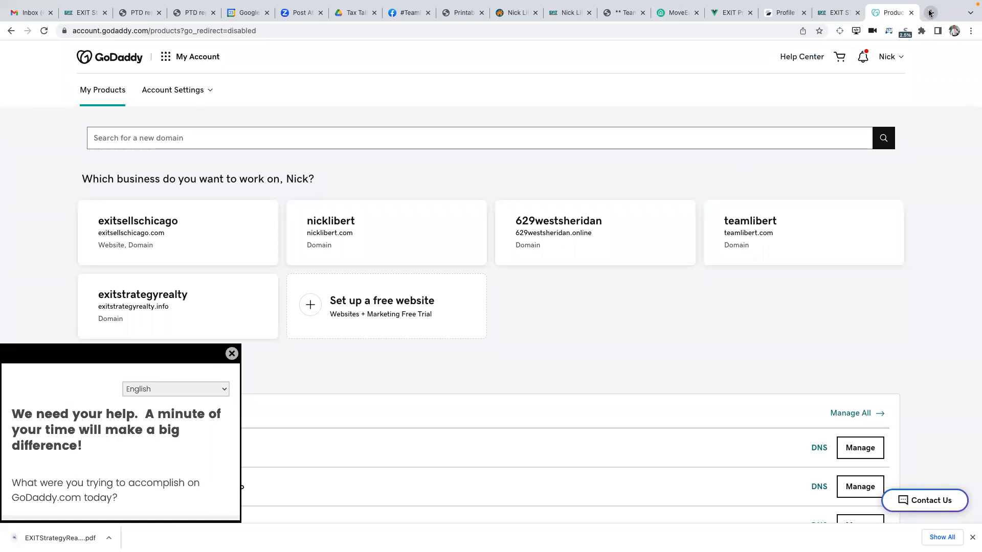
- Load exitrealty.com in a new browser tab
left_click(930, 13)
type("exitrealty.com")
key("Return")
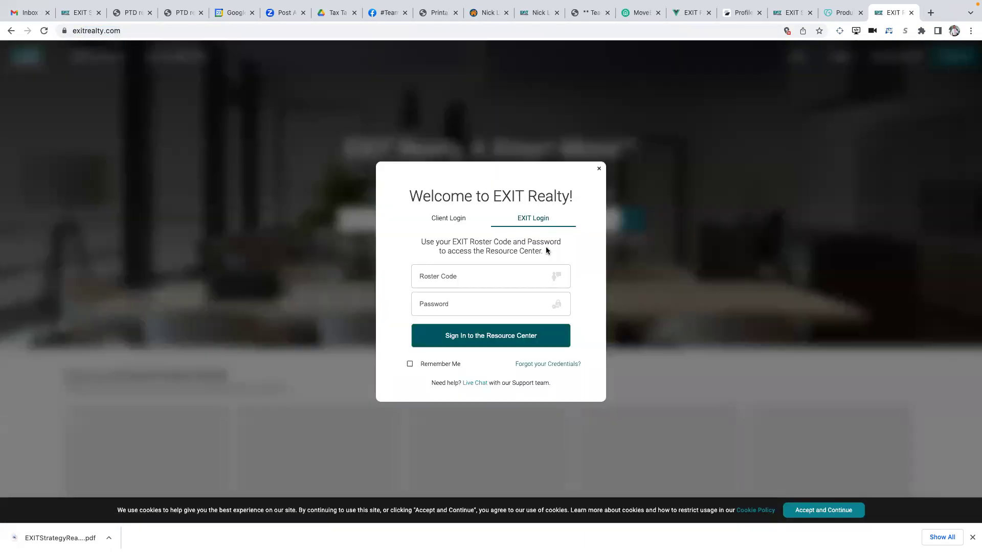
- Enter the agent's roster code and account password, then submit Sign In to the Resource Center
left_click(467, 277)
key("Tab")
type("••••")
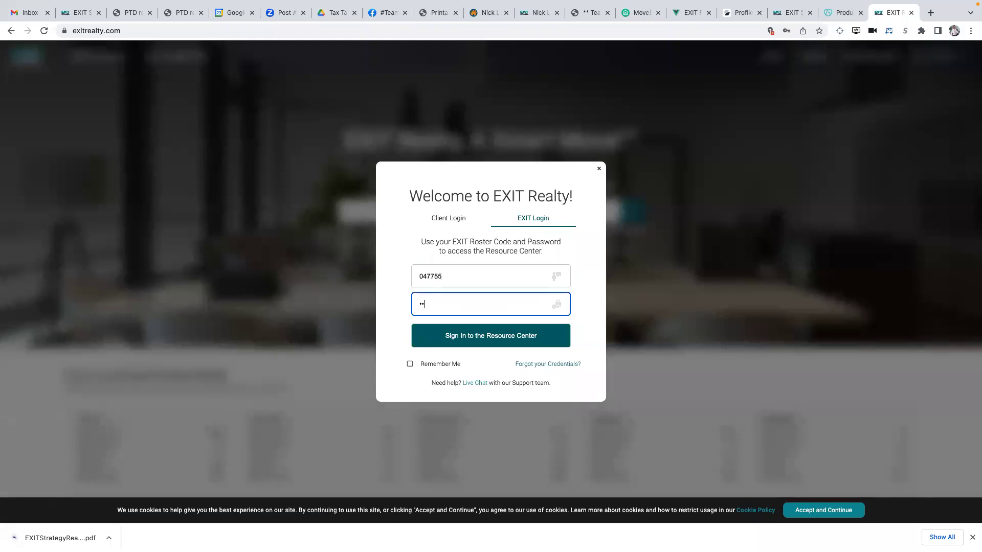
type("•••••")
left_click(495, 339)
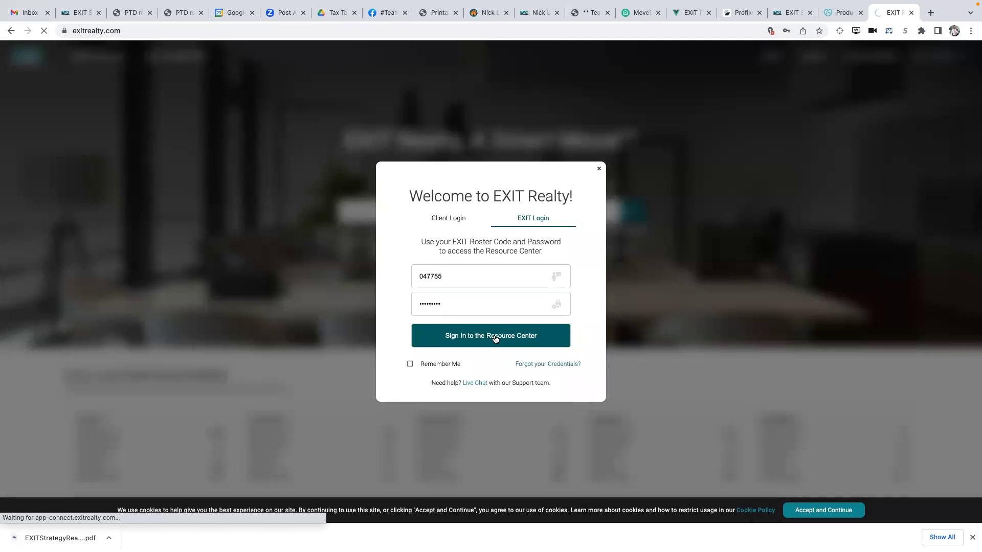
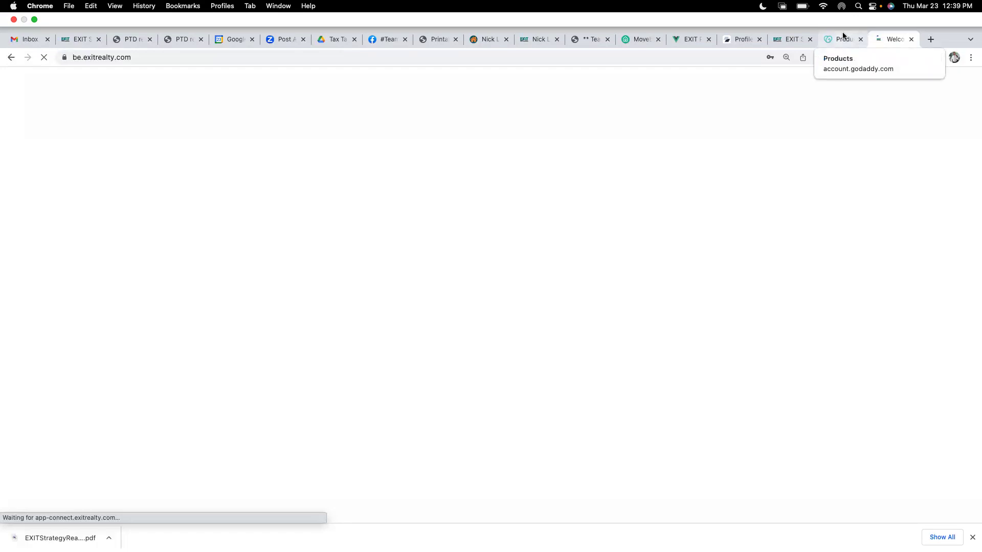
- Return to the My Products page, dismiss the feedback survey, and select the new-domain search box
left_click(843, 37)
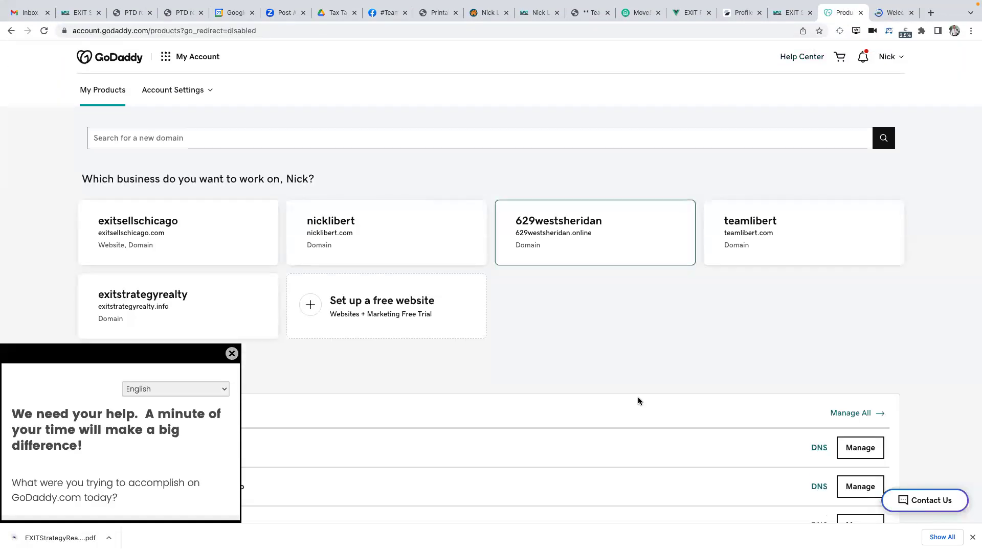
left_click(232, 354)
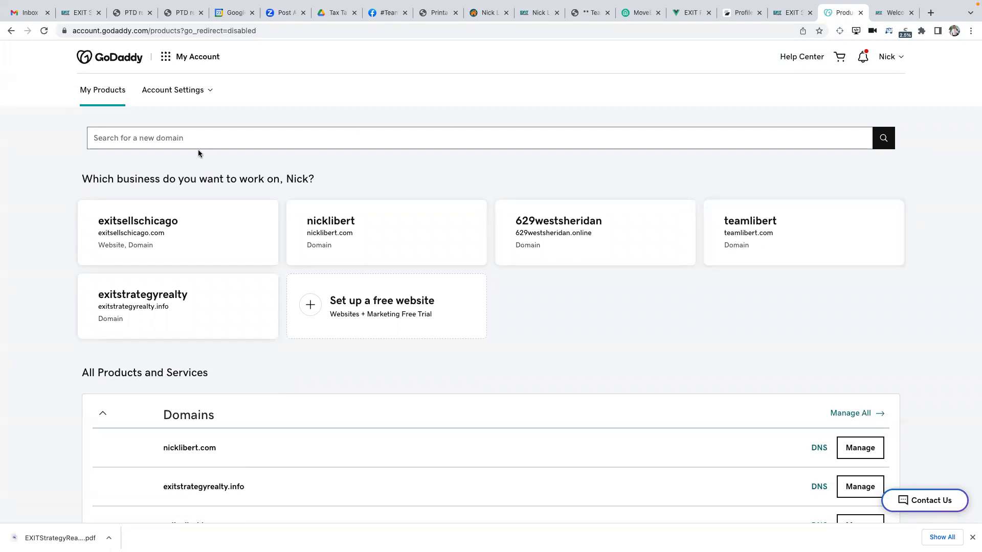
left_click(171, 138)
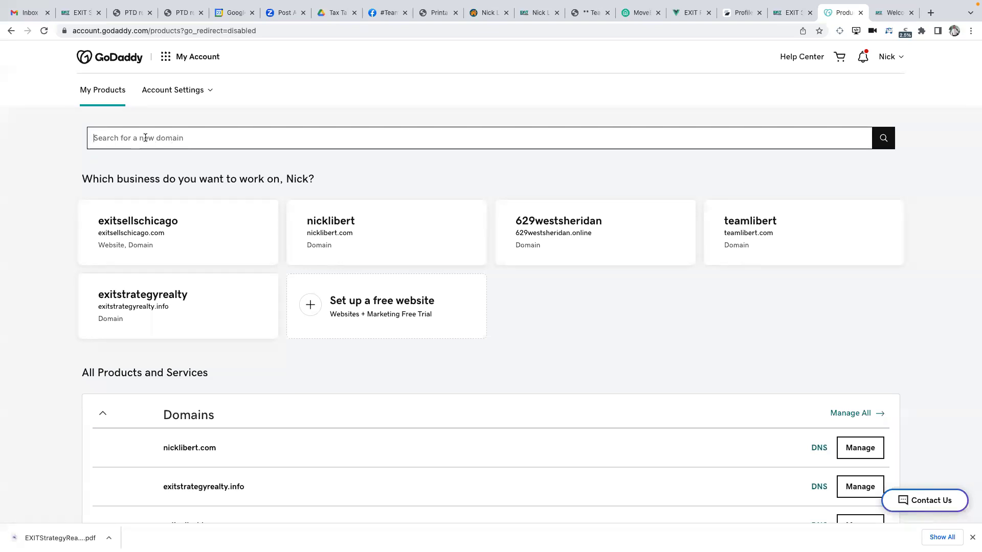
- Search for 'libert' domains and scroll through the results, noting libert.com is taken
type("libert")
left_click(884, 138)
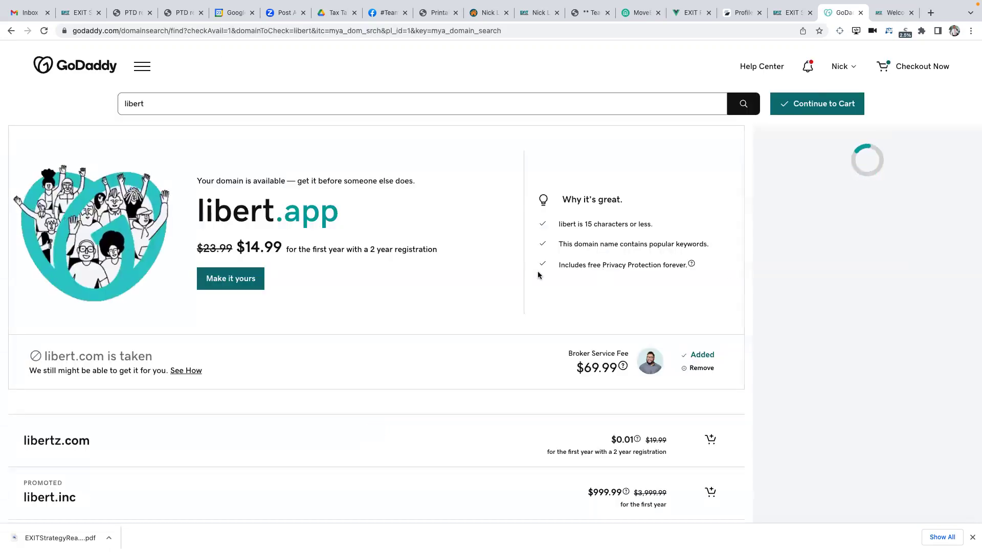
scroll(469, 314, "down", 4)
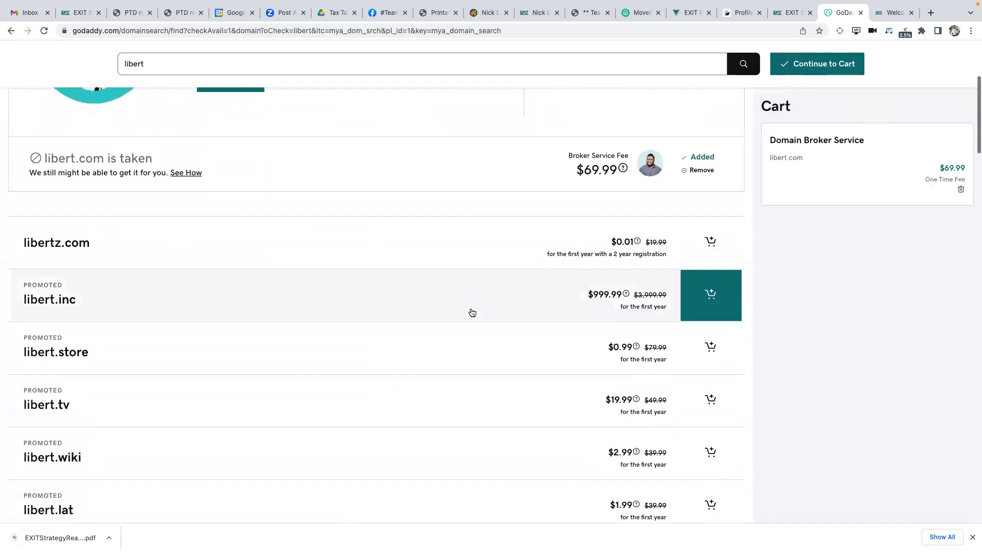
scroll(401, 388, "down", 6)
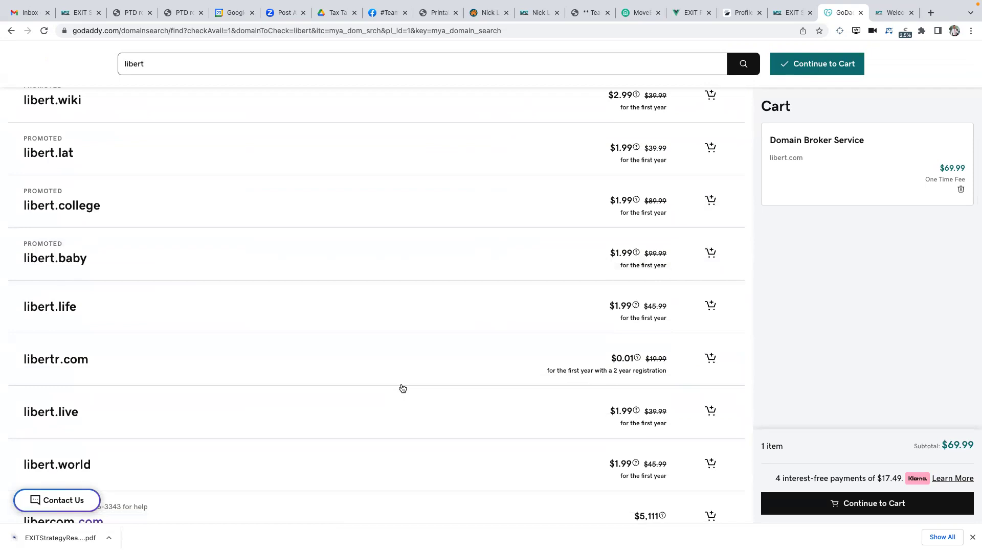
scroll(403, 388, "down", 3)
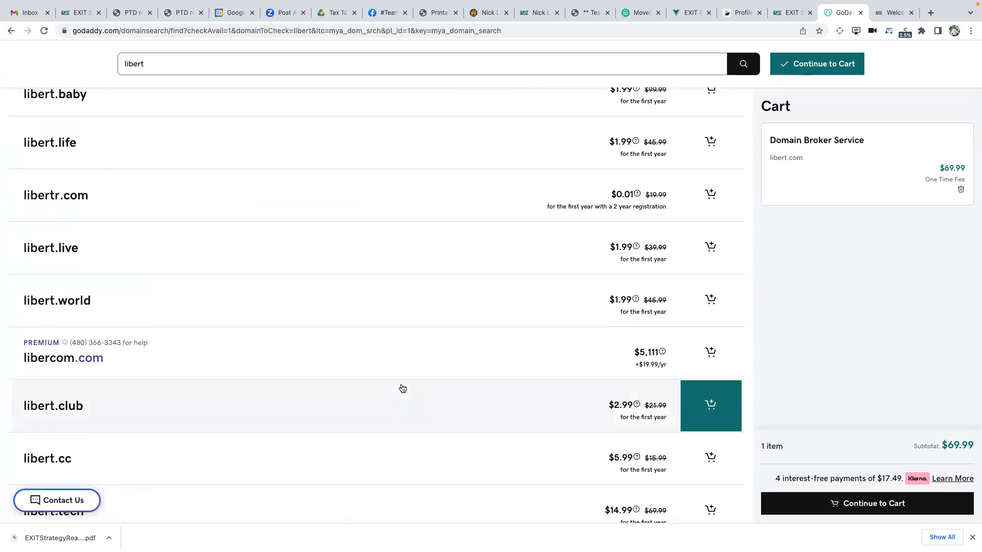
scroll(402, 388, "down", 3)
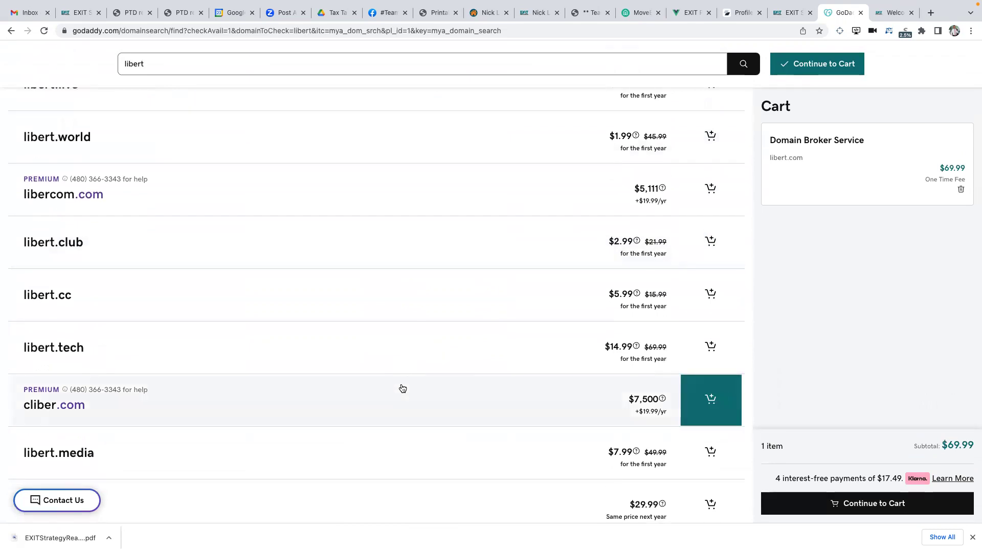
scroll(403, 388, "down", 4)
scroll(412, 310, "down", 4)
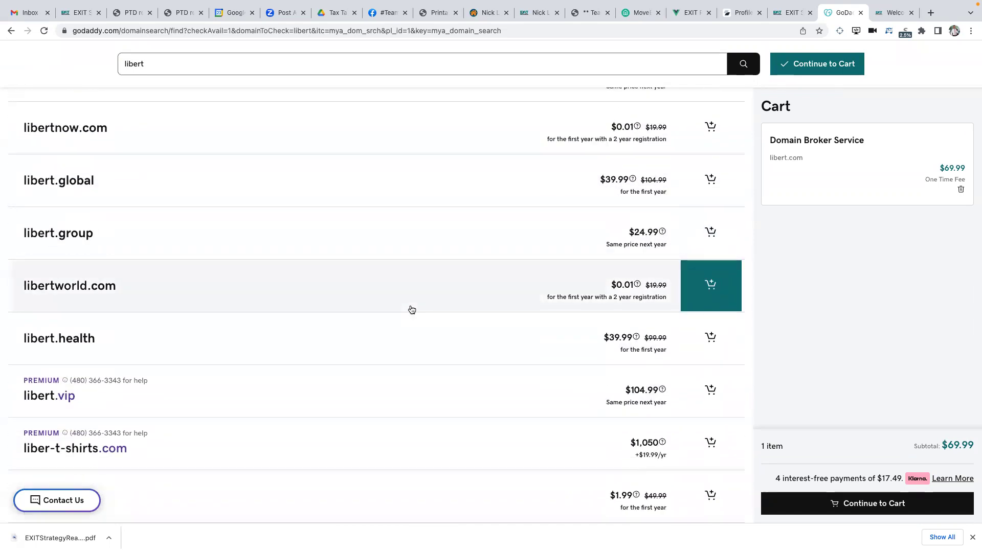
scroll(412, 309, "down", 8)
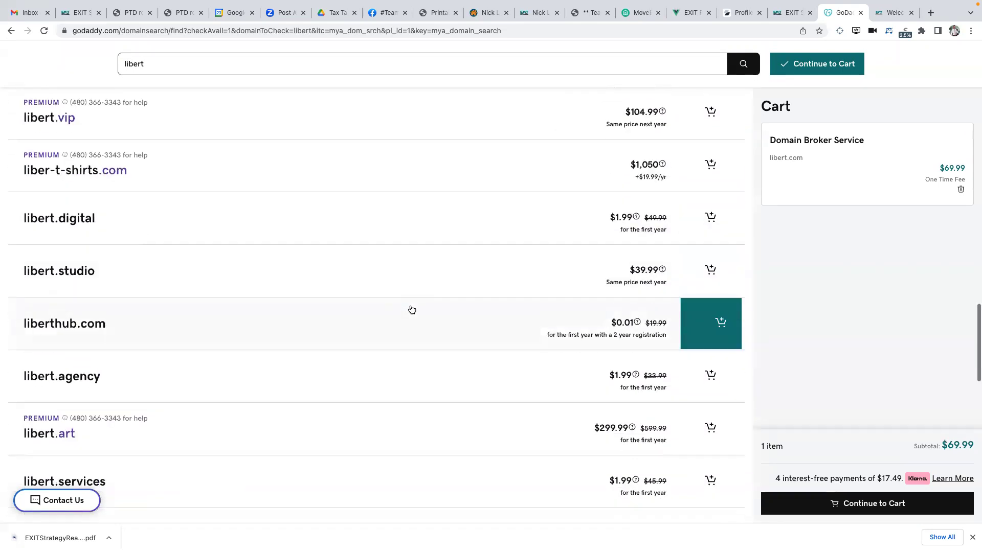
scroll(412, 309, "down", 4)
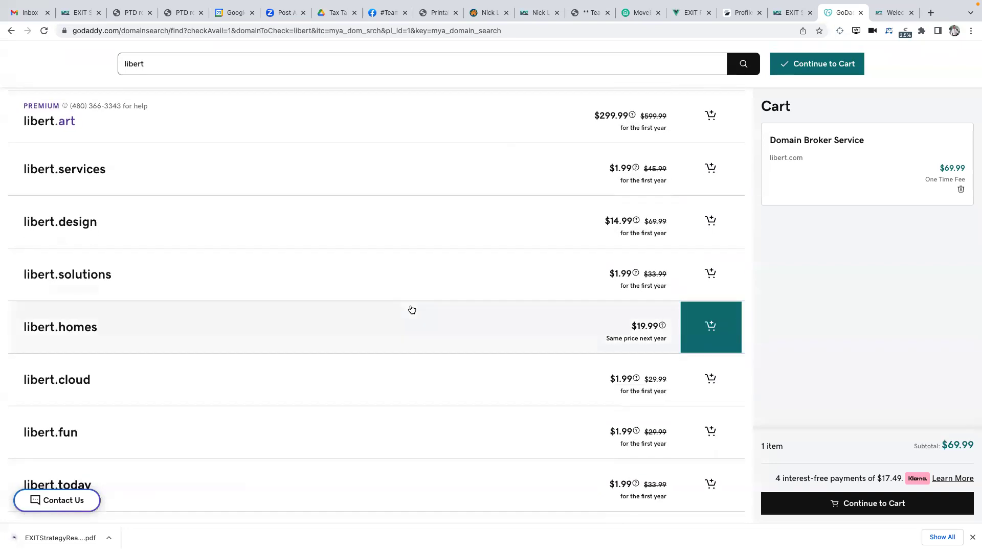
scroll(411, 310, "up", 20)
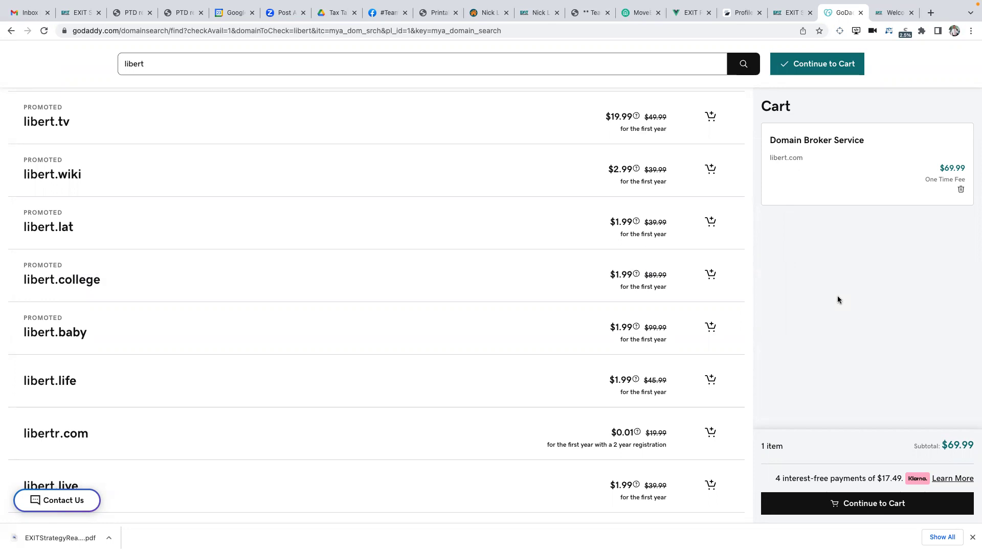
scroll(823, 274, "up", 10)
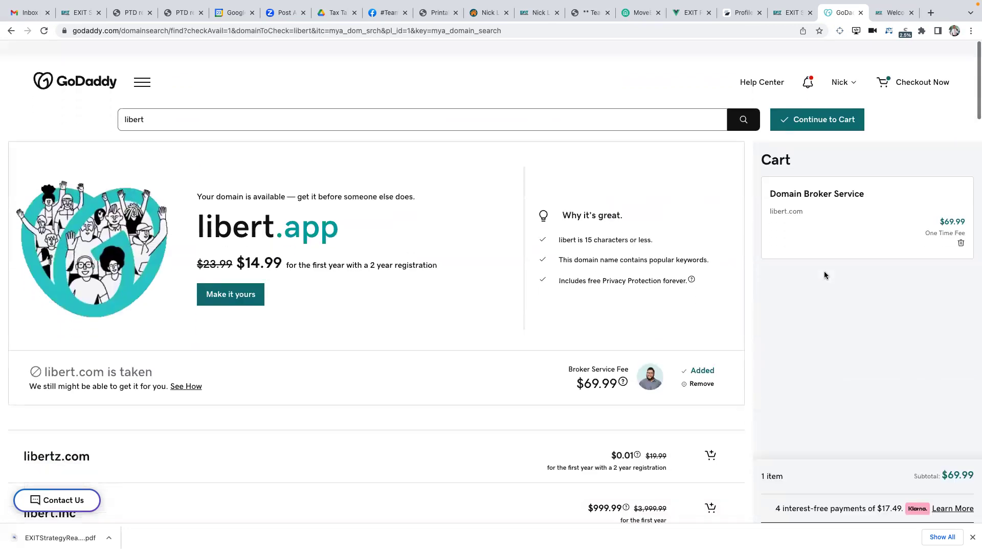
scroll(561, 369, "down", 5)
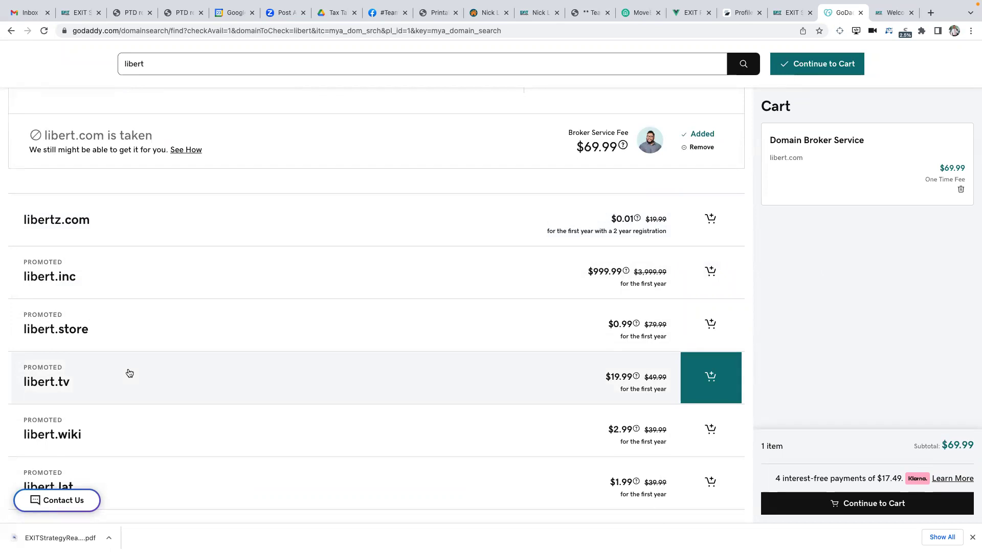
scroll(130, 373, "down", 4)
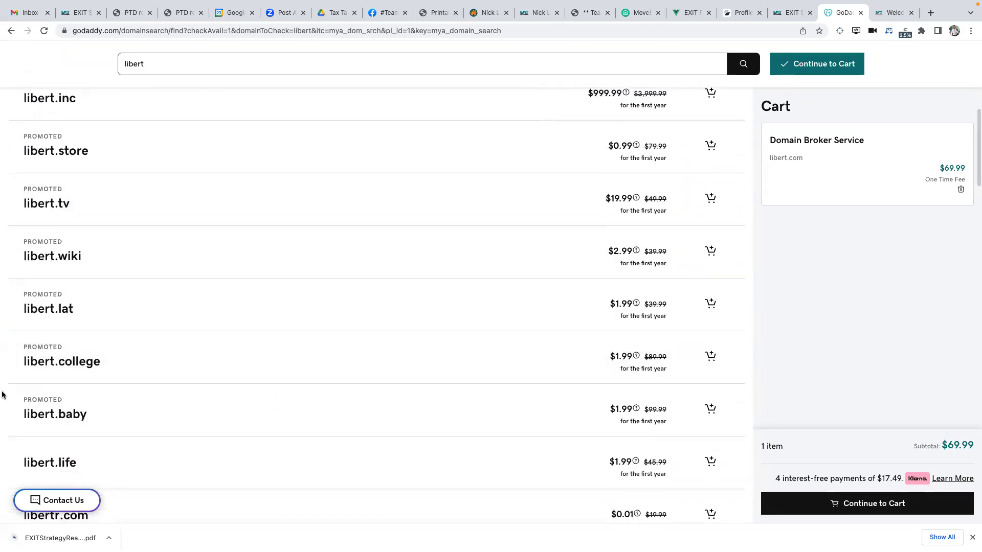
scroll(22, 399, "down", 4)
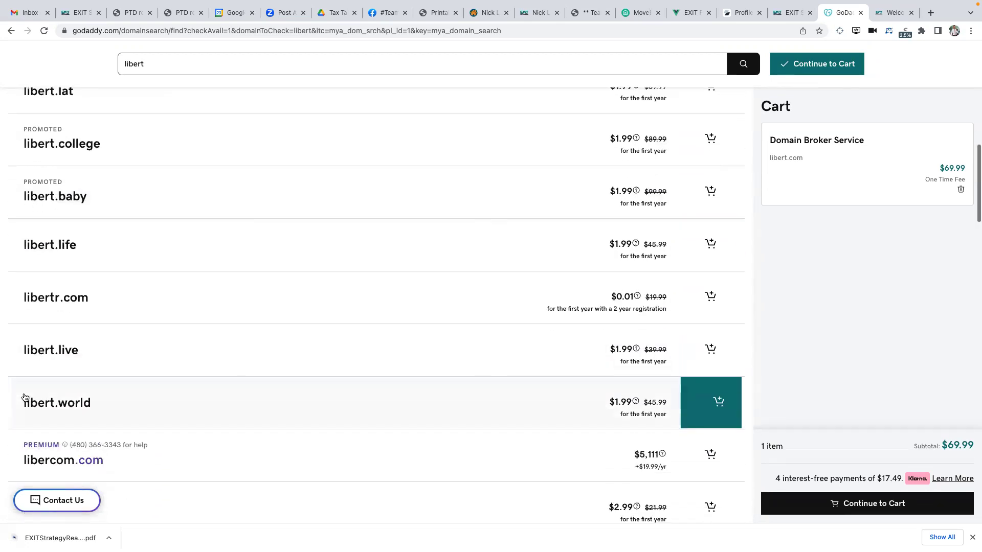
scroll(58, 235, "up", 10)
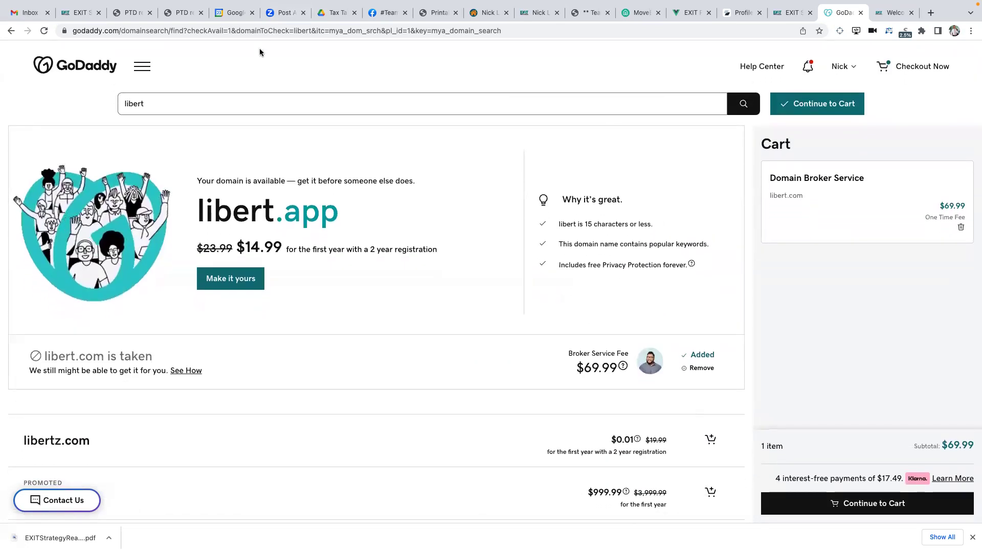
left_click(224, 107)
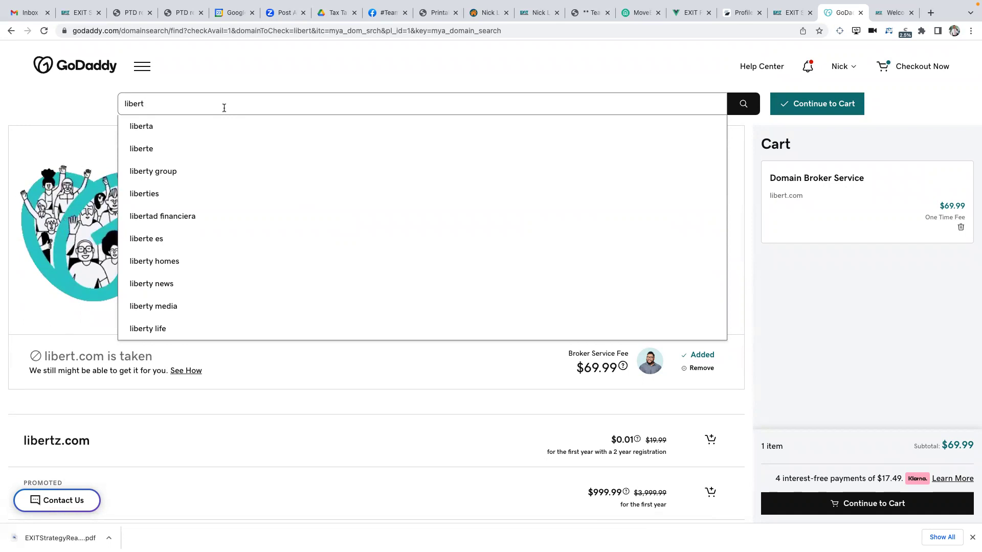
- Close the search suggestions and scroll back up to see libert.app available at $14.99
scroll(397, 88, "down", 4)
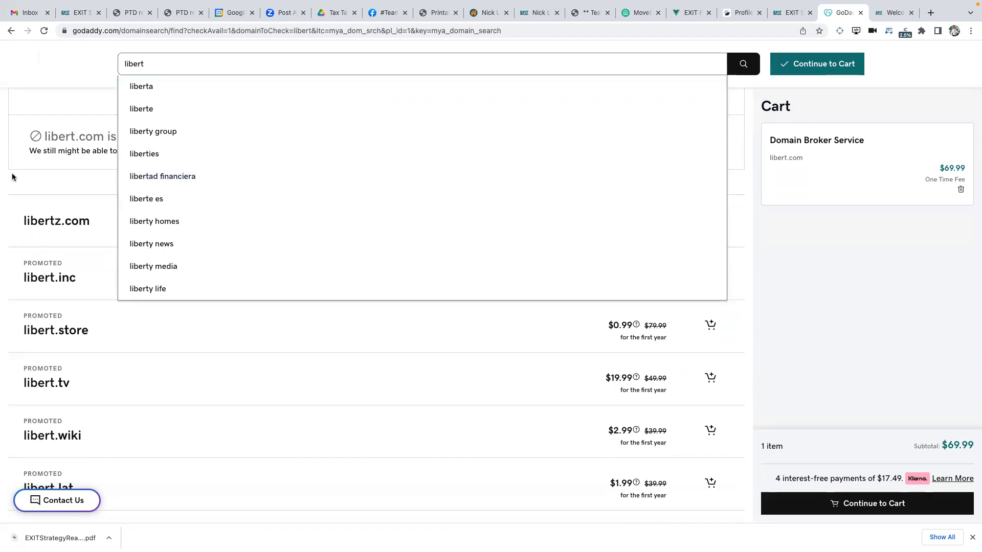
left_click(17, 192)
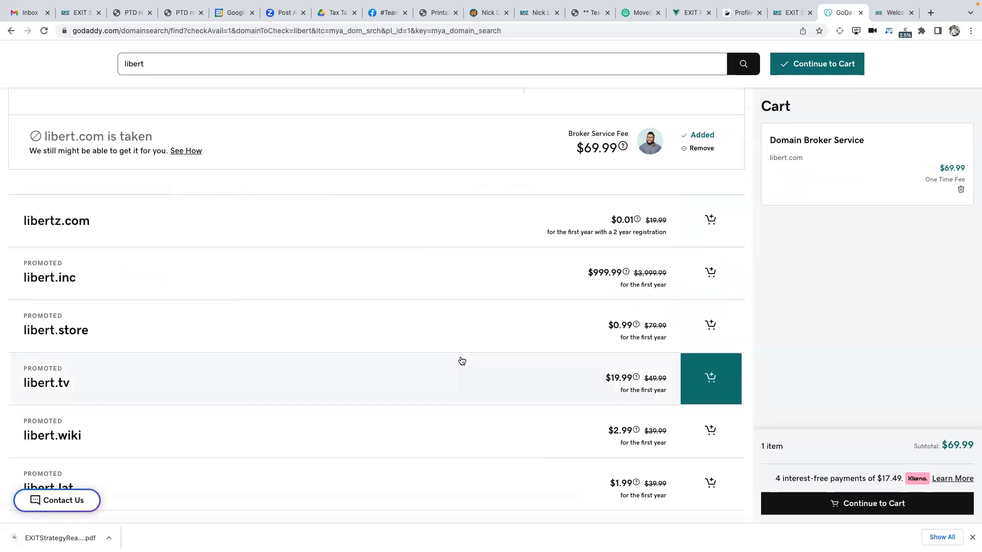
scroll(461, 362, "up", 5)
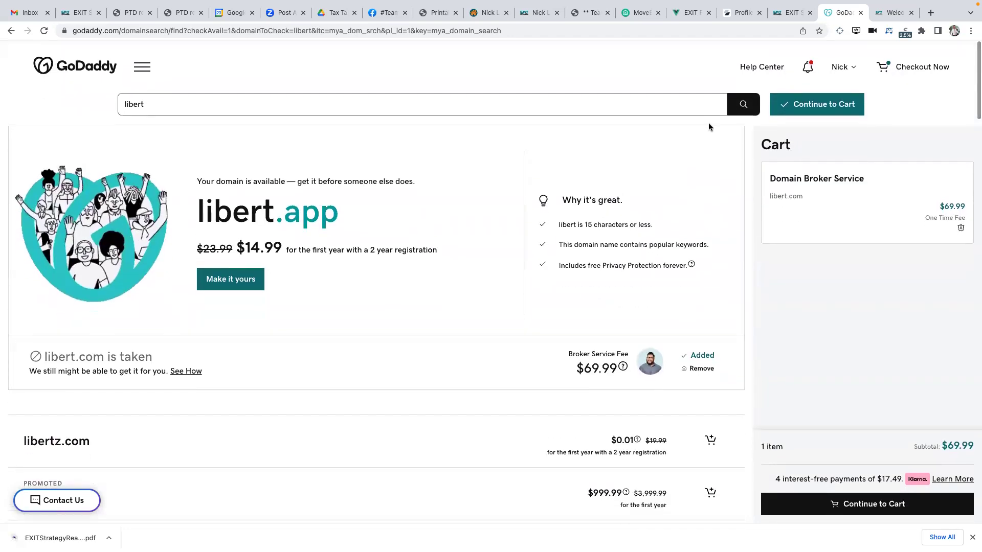
left_click(839, 67)
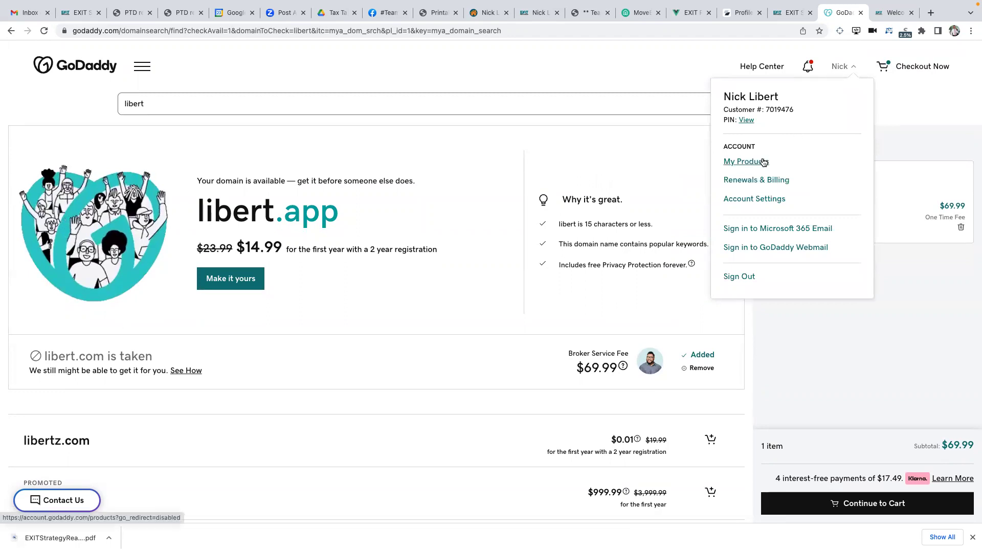
- Open the teamlibert.com domain from My Products and start its Forward Domain setup
left_click(747, 161)
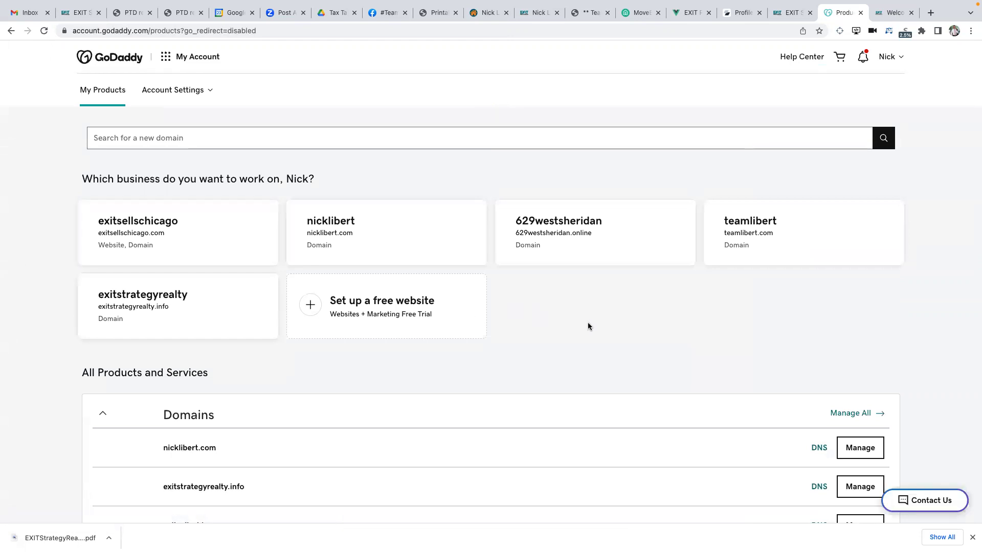
left_click(737, 236)
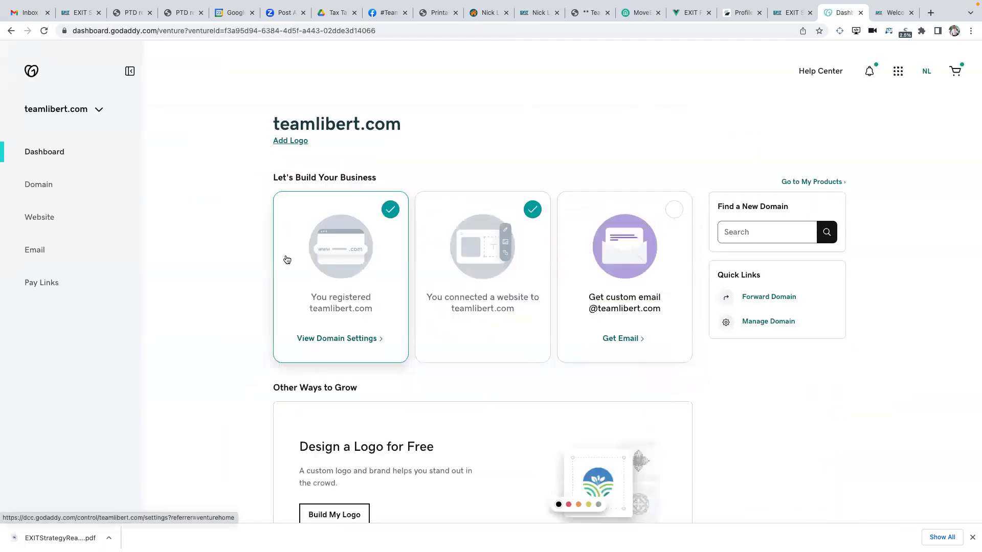
scroll(222, 290, "down", 2)
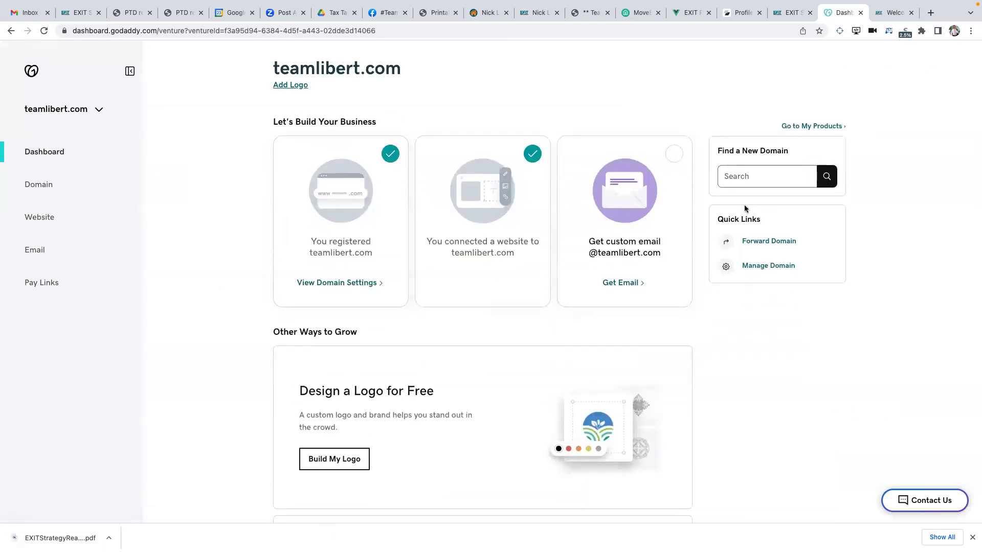
left_click(775, 246)
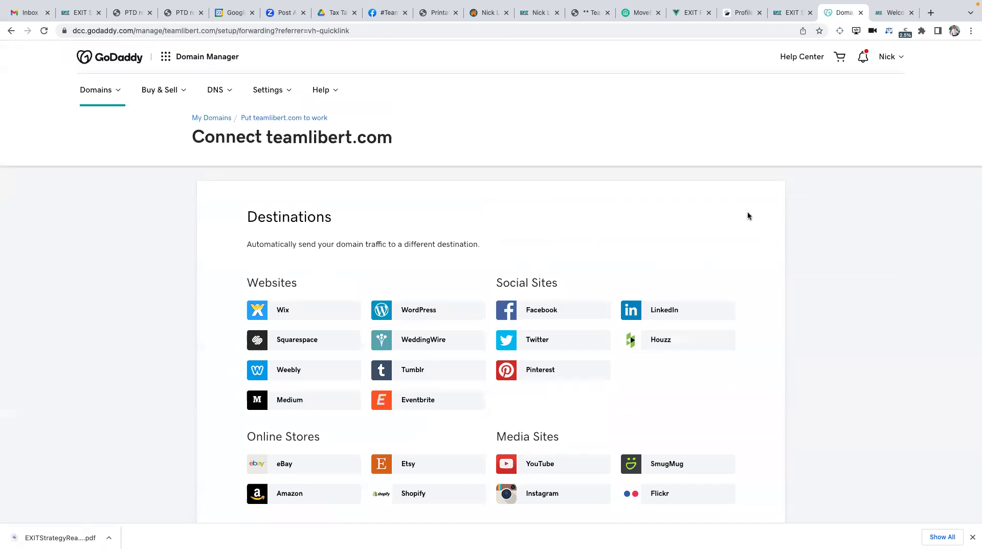
scroll(747, 212, "down", 4)
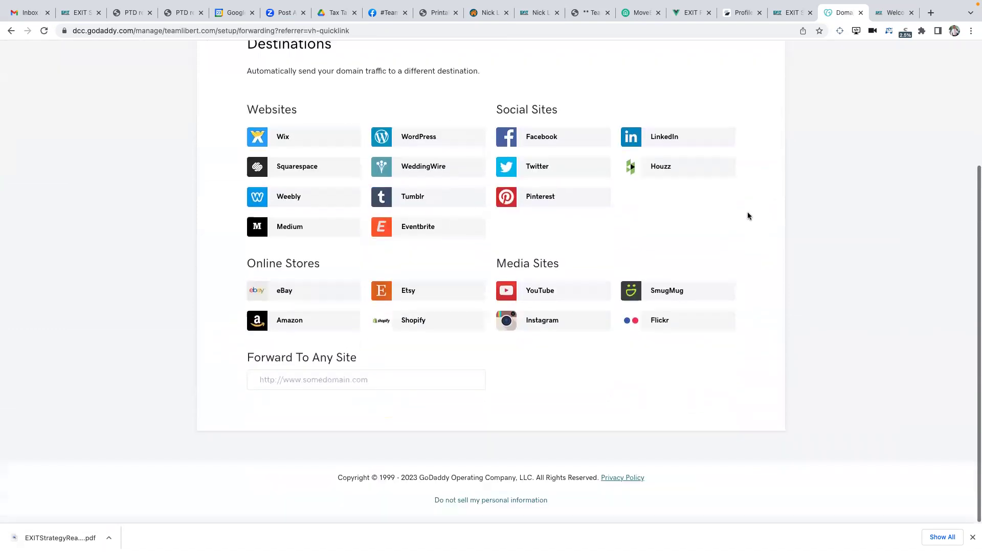
- Forward teamlibert.com to the saved zenlist.com profile address and continue to confirmation
left_click(311, 385)
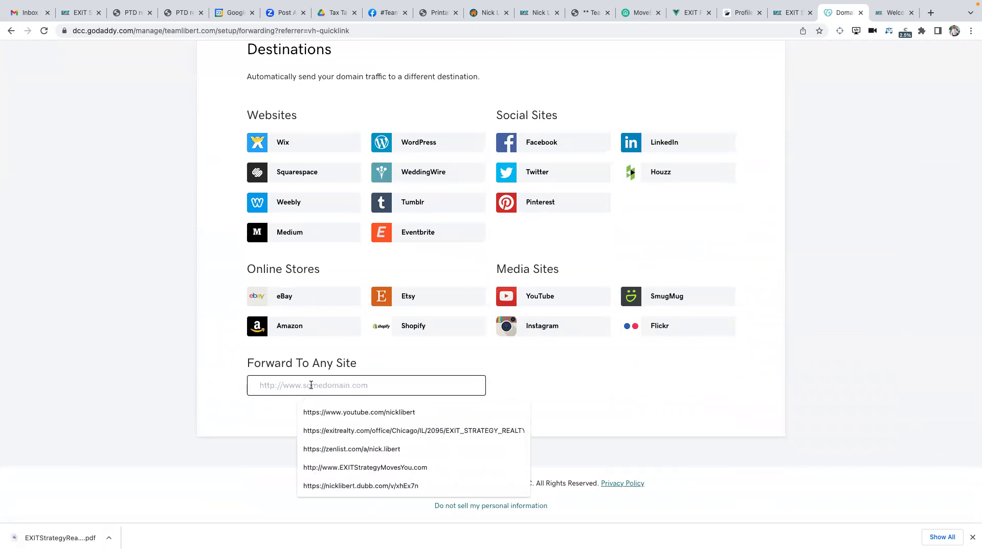
left_click(333, 448)
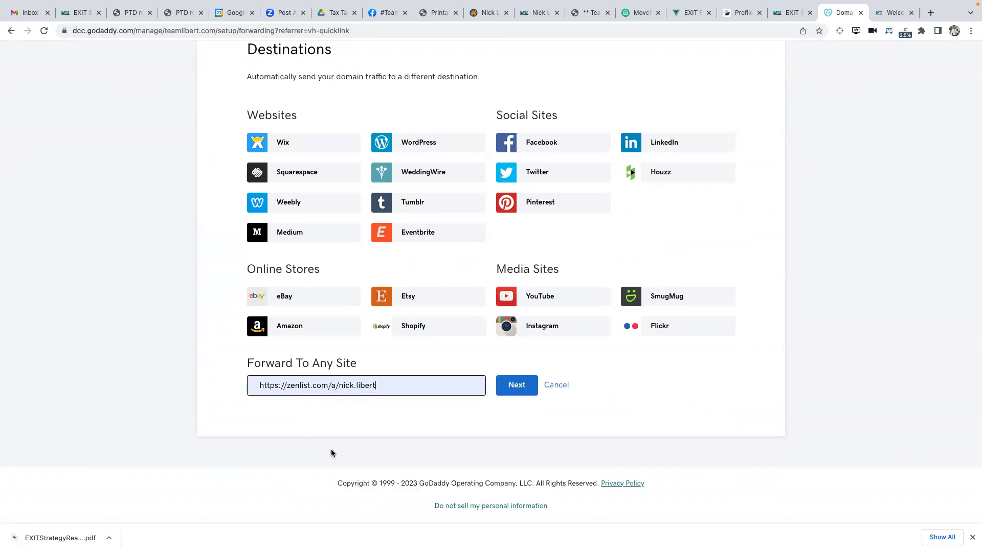
left_click(515, 391)
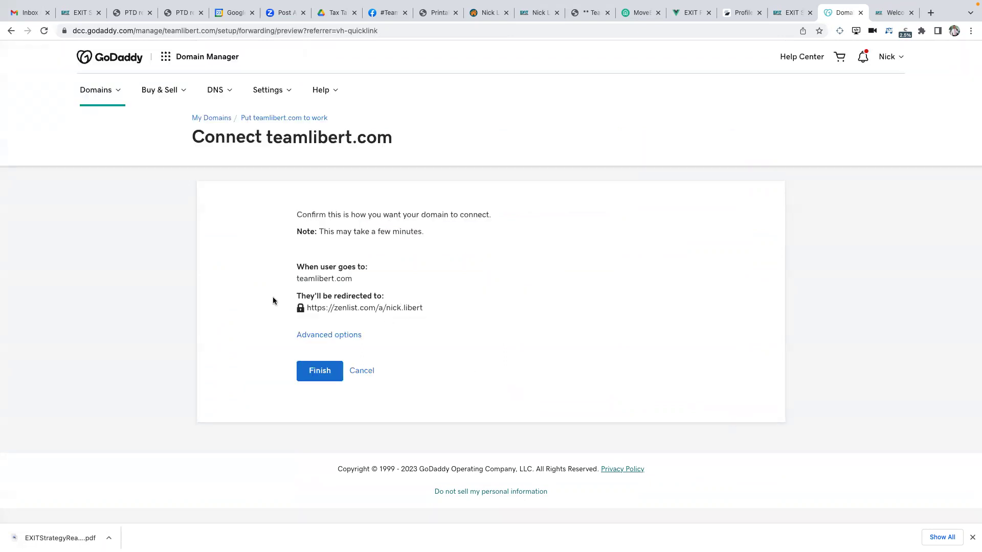
left_click(332, 337)
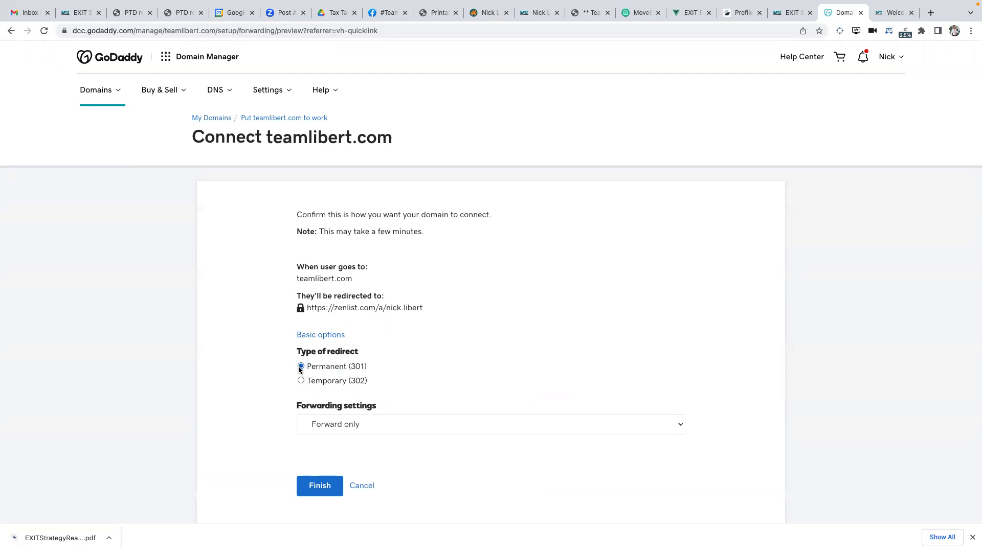
- Check the forwarding settings and keep Forward only with a Permanent (301) redirect
left_click(351, 426)
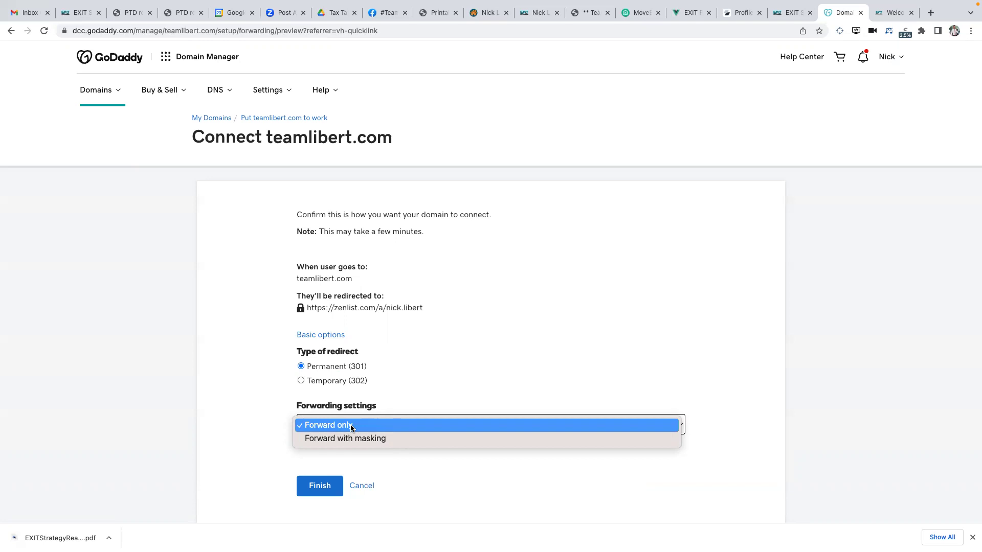
left_click(741, 13)
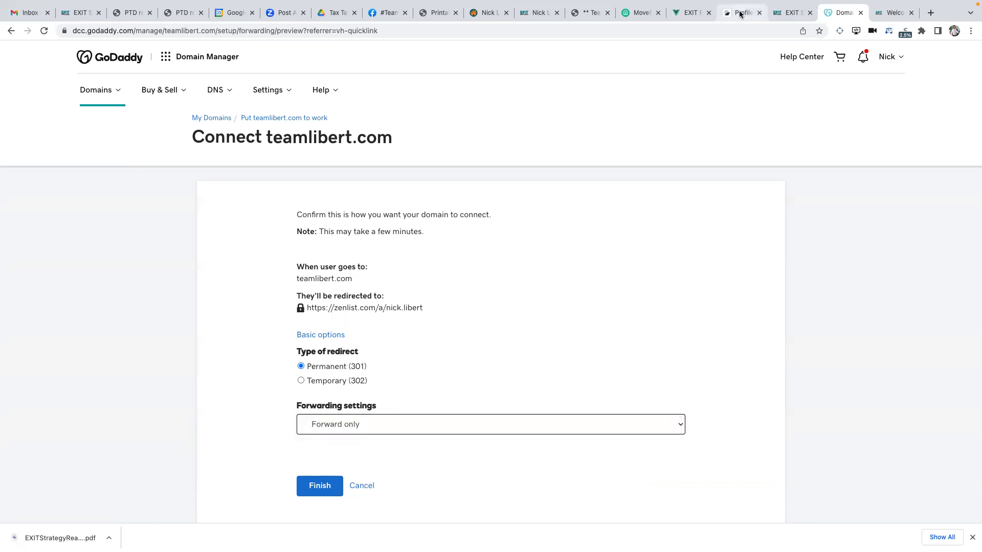
- Look over the open Zenlist profile and EXIT Realty welcome tabs
left_click(740, 14)
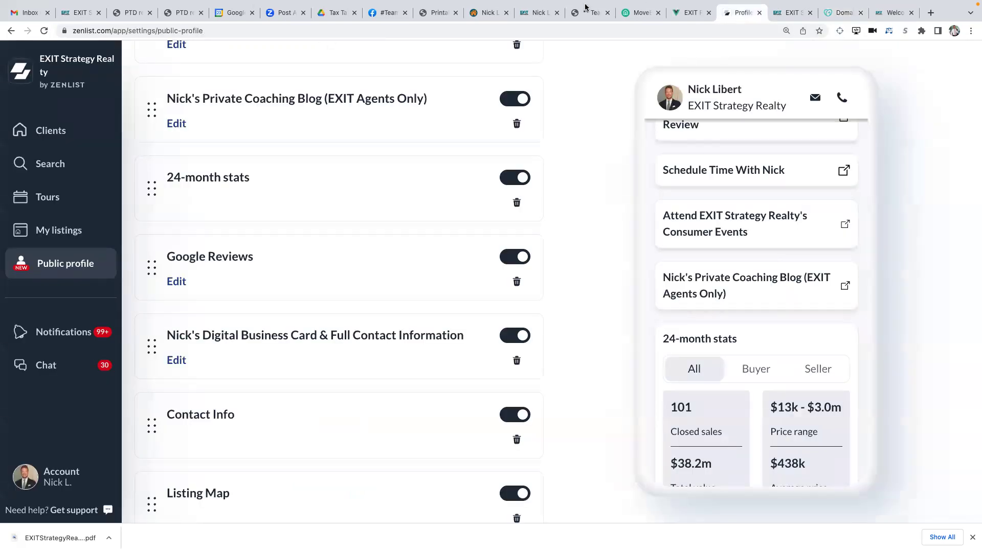
mouse_move(586, 6)
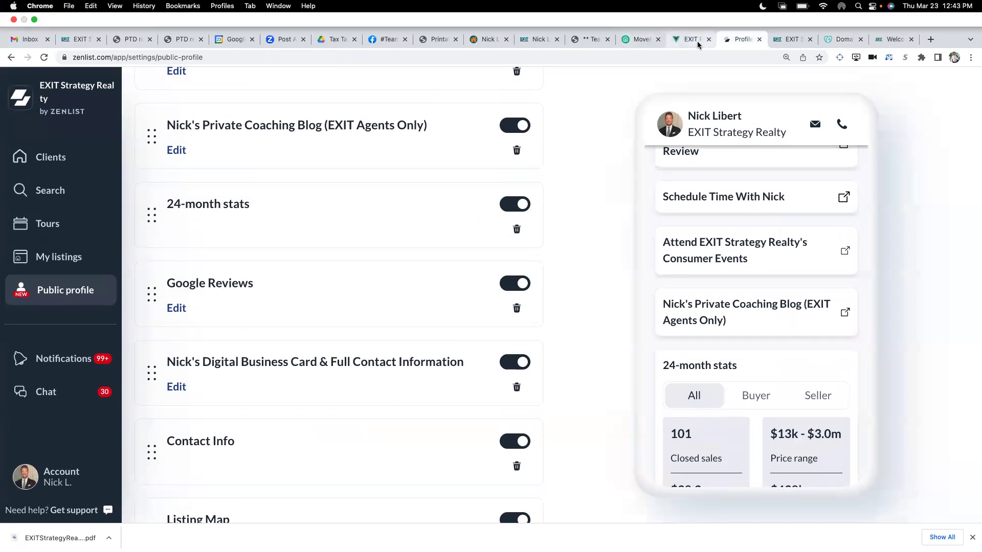
left_click(898, 40)
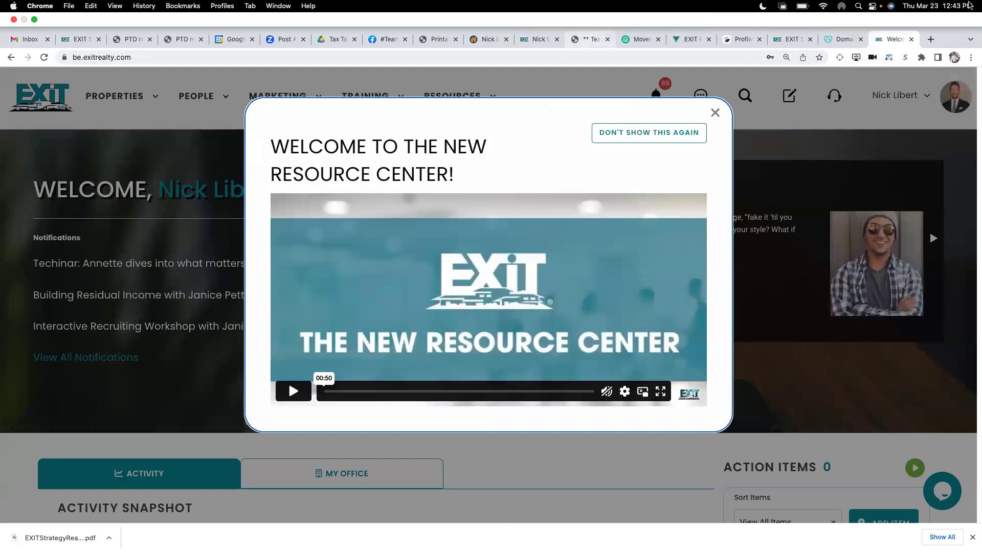
- Load teamlibert.com in a new tab to confirm it shows the Zenlist profile
left_click(931, 40)
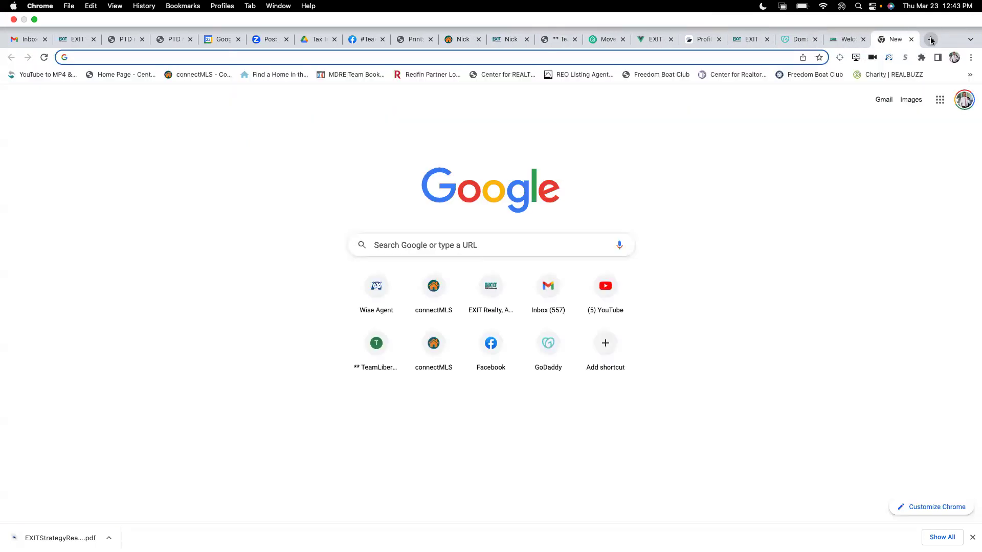
type("team")
key("Return")
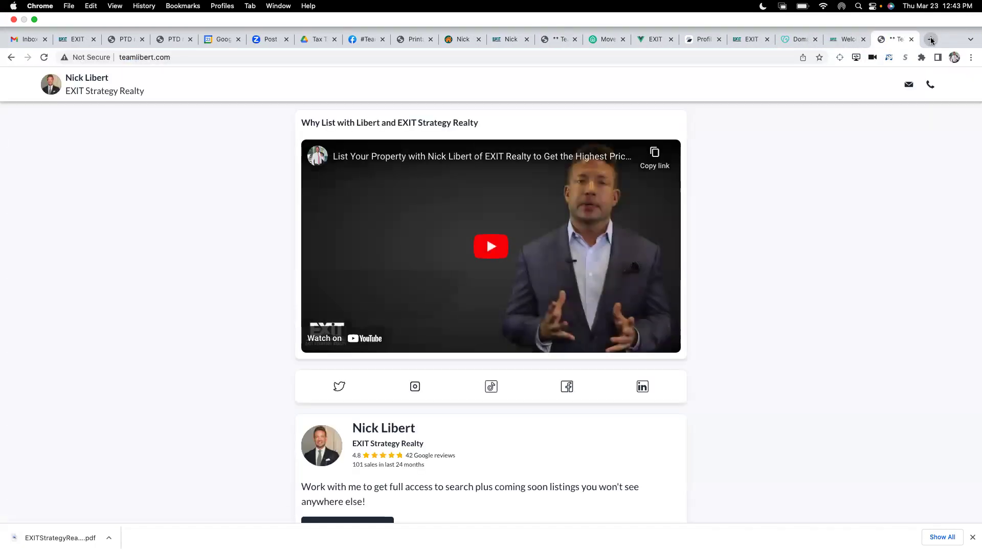